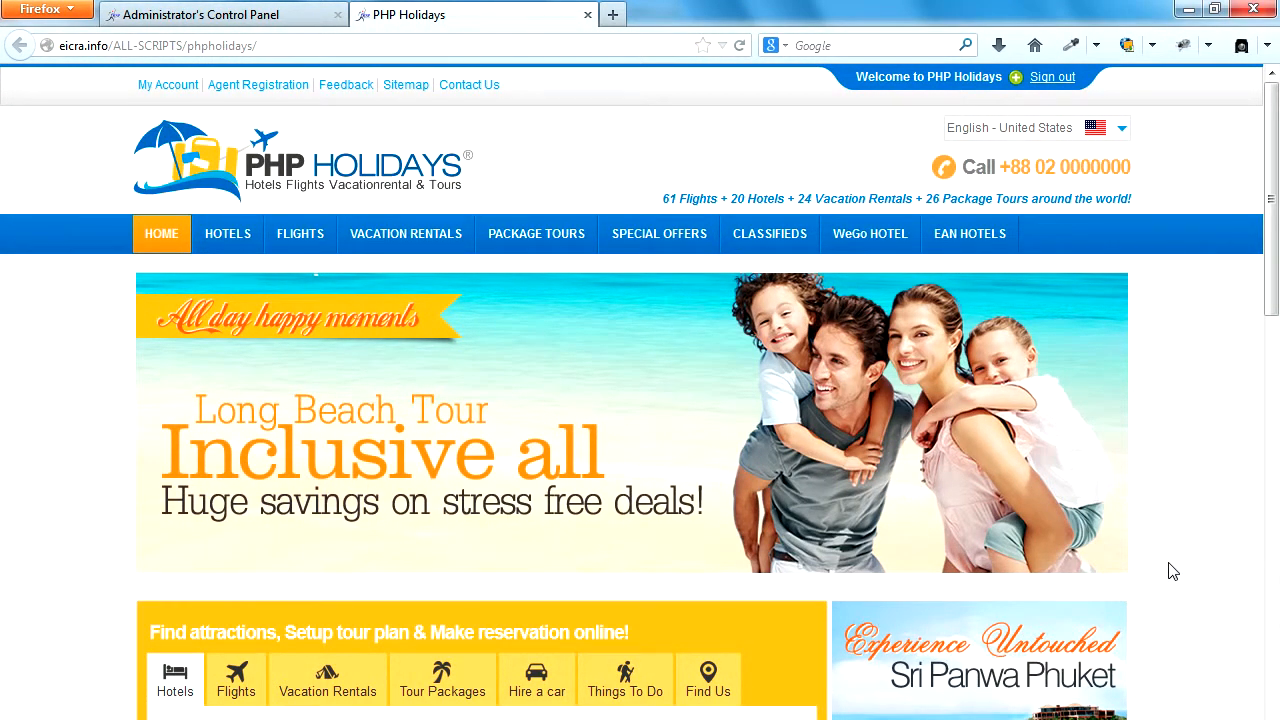
Examine the PHP Holidays home page and its top navigation menu.
scroll(1173, 571, down, 10)
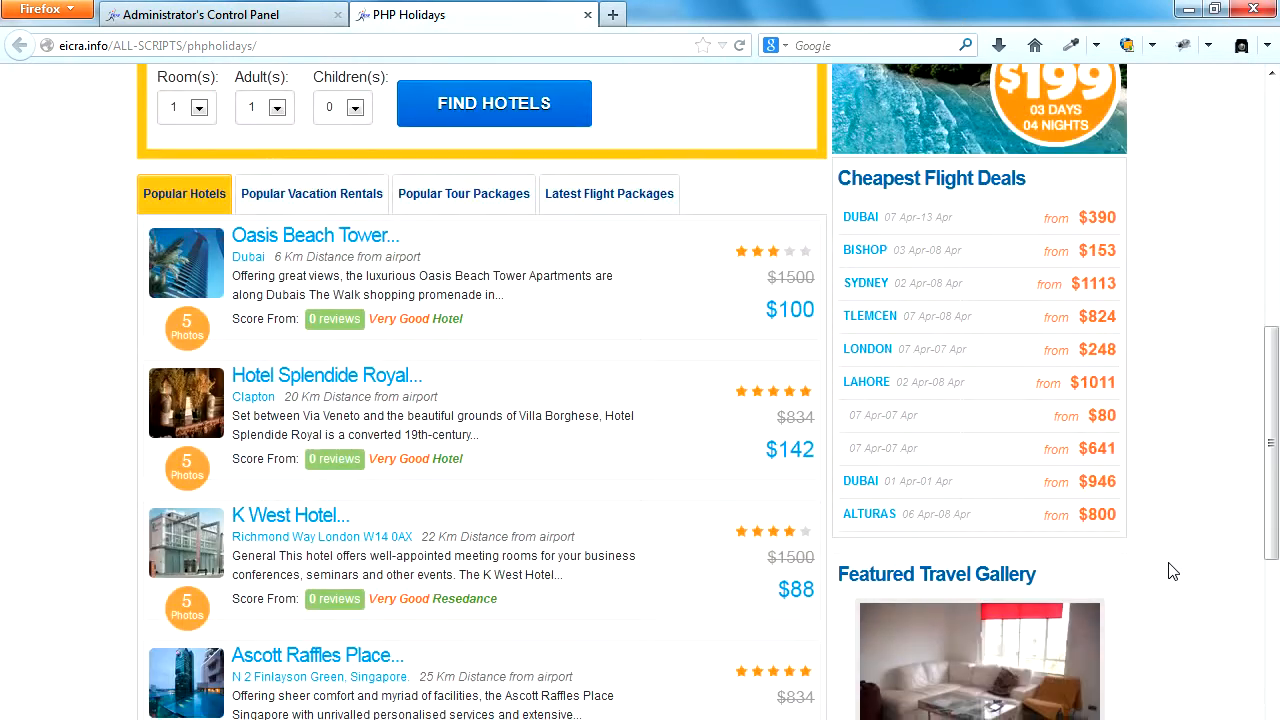
scroll(1173, 571, down, 13)
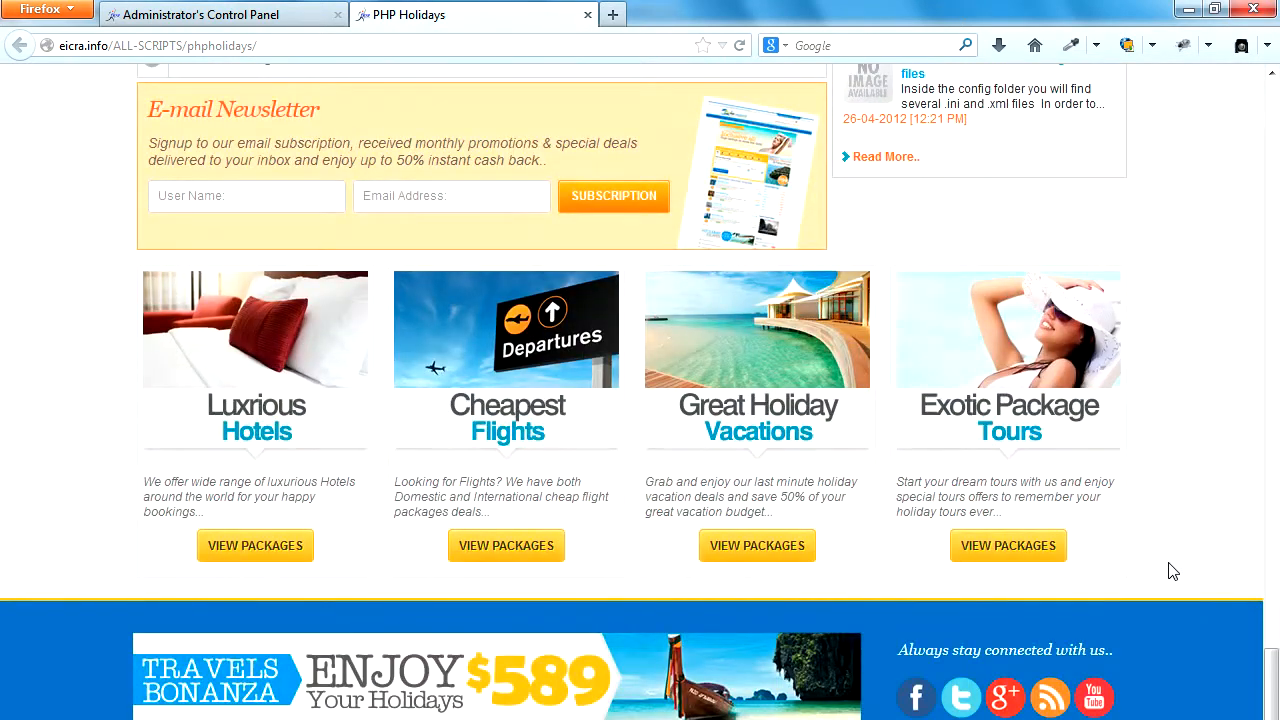
scroll(1173, 571, up, 18)
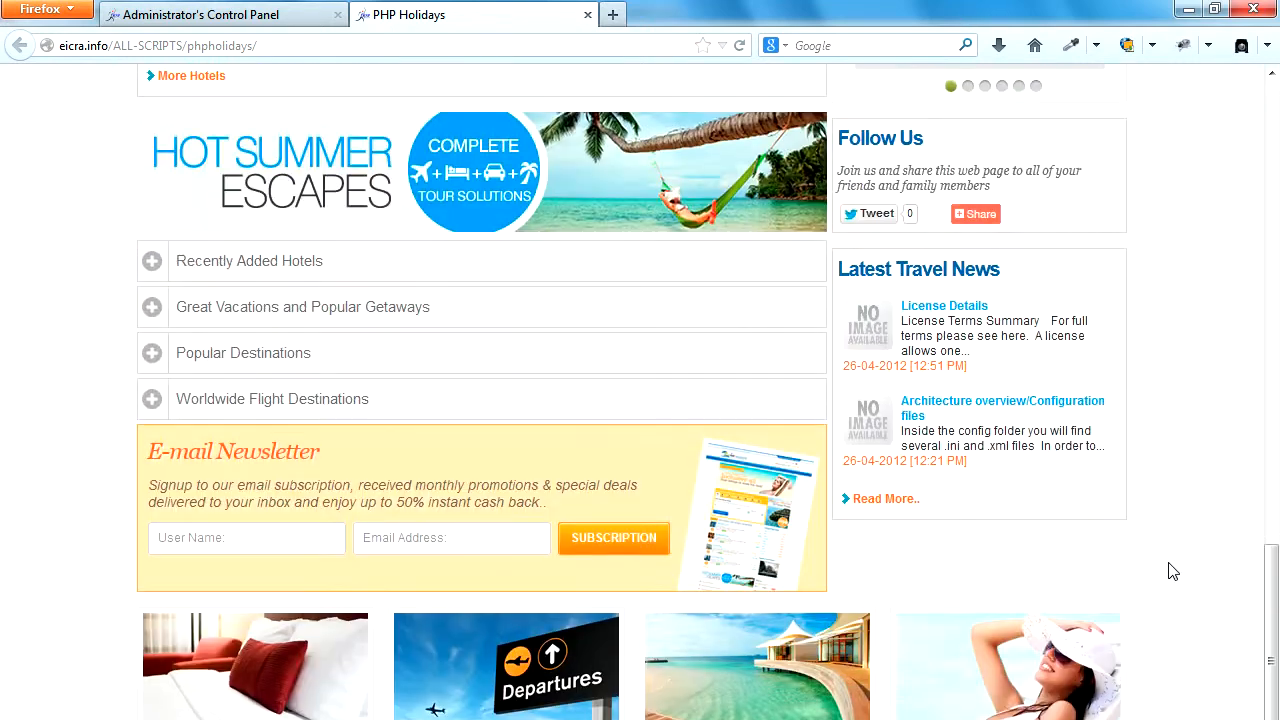
scroll(1173, 571, up, 6)
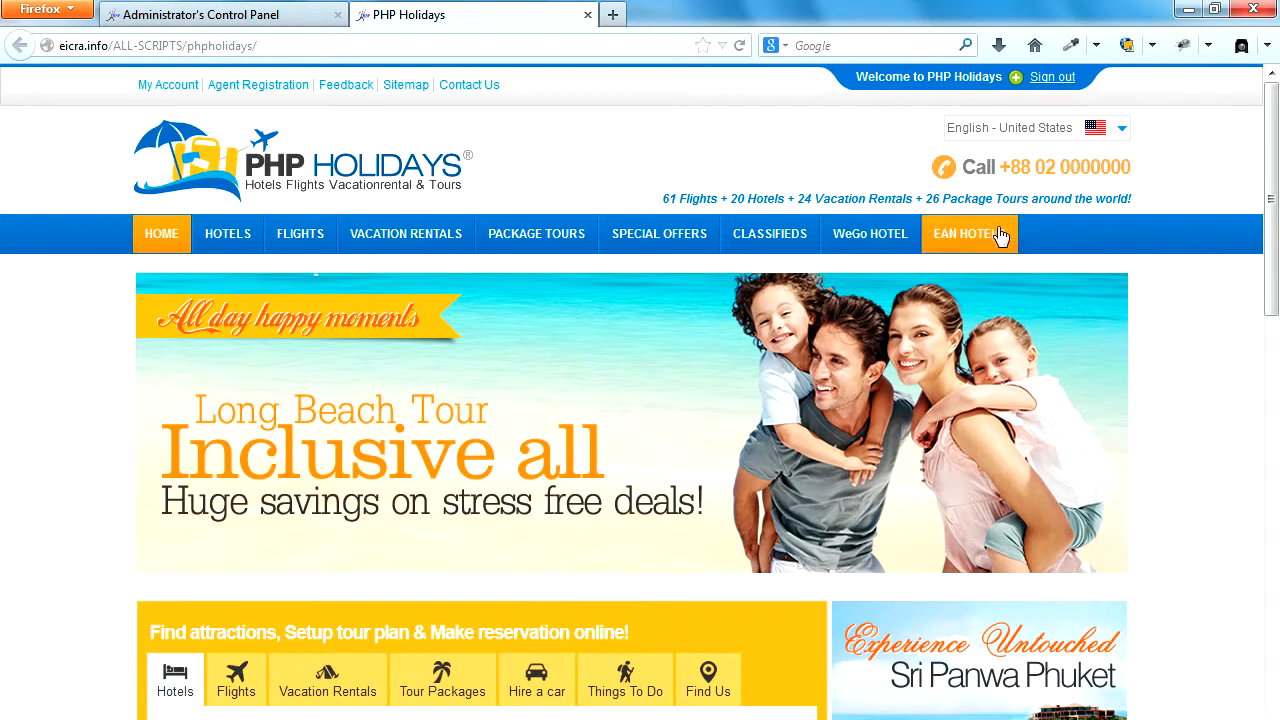
mouse_move(523, 238)
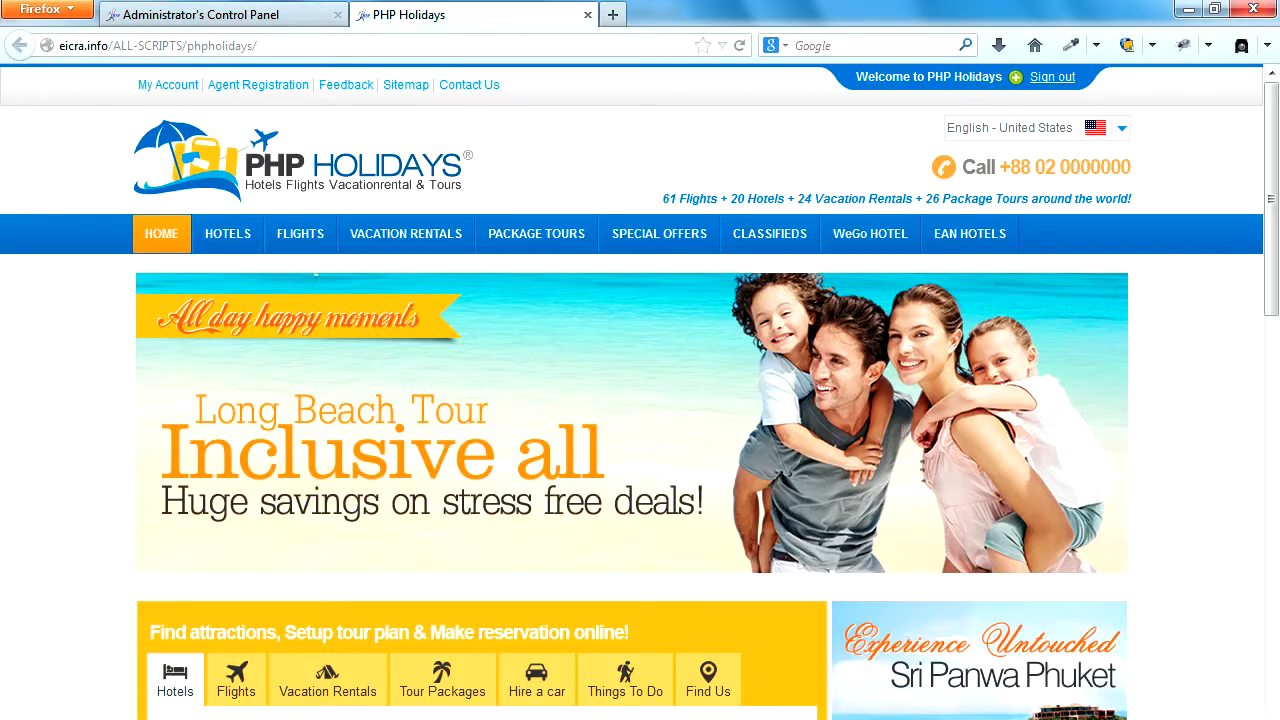
Switch to FileZilla and go up to the phpholidays_default folder on both the local and the remote site.
key(alt+Tab)
click(124, 451)
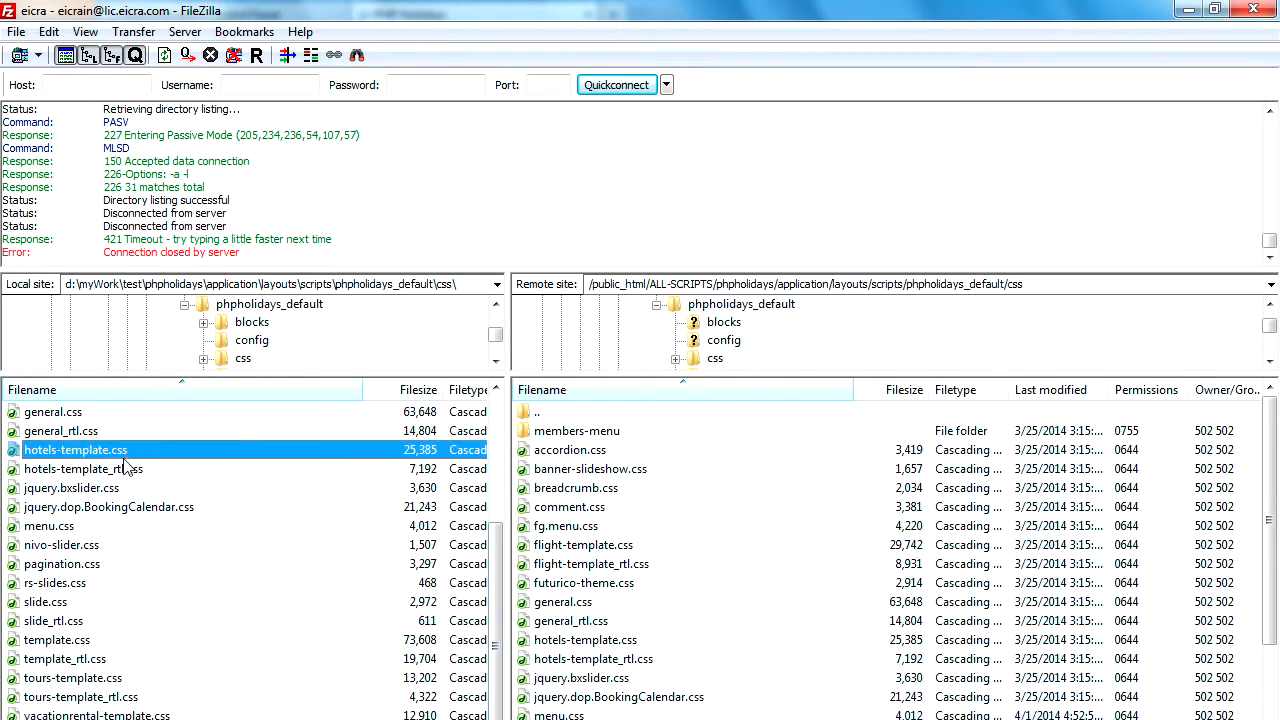
scroll(132, 505, up, 4)
double_click(16, 412)
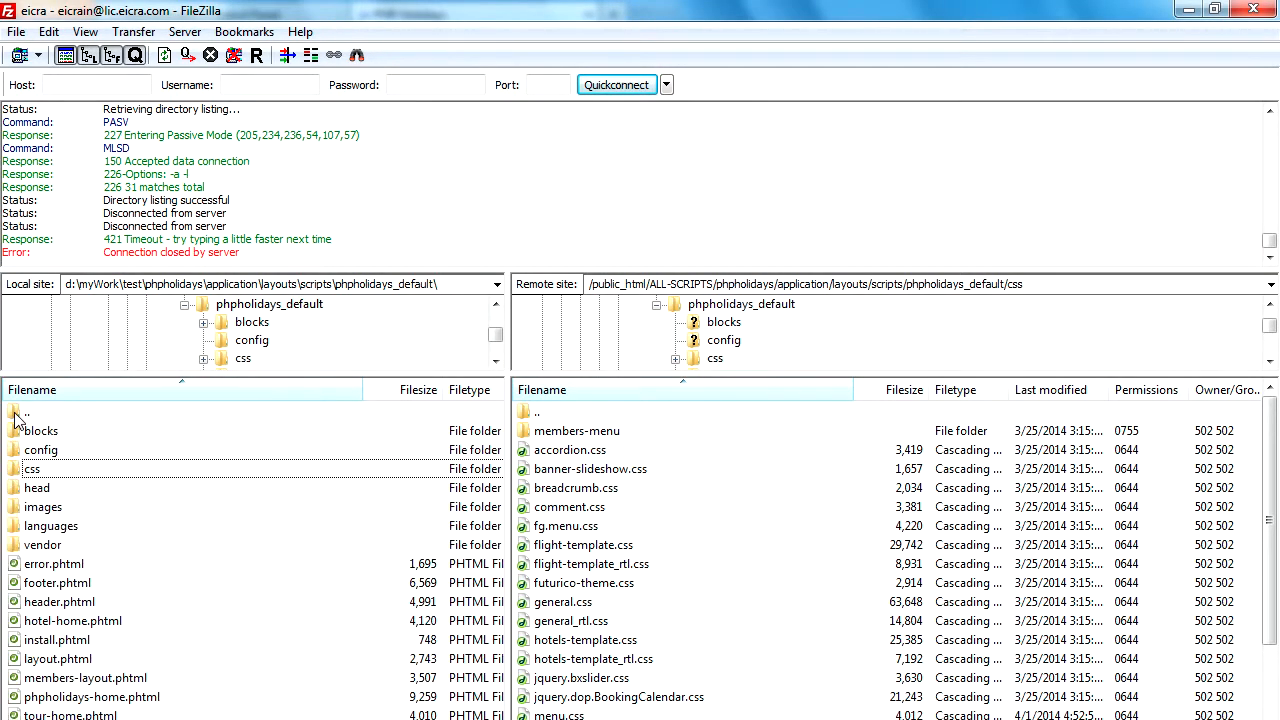
double_click(530, 412)
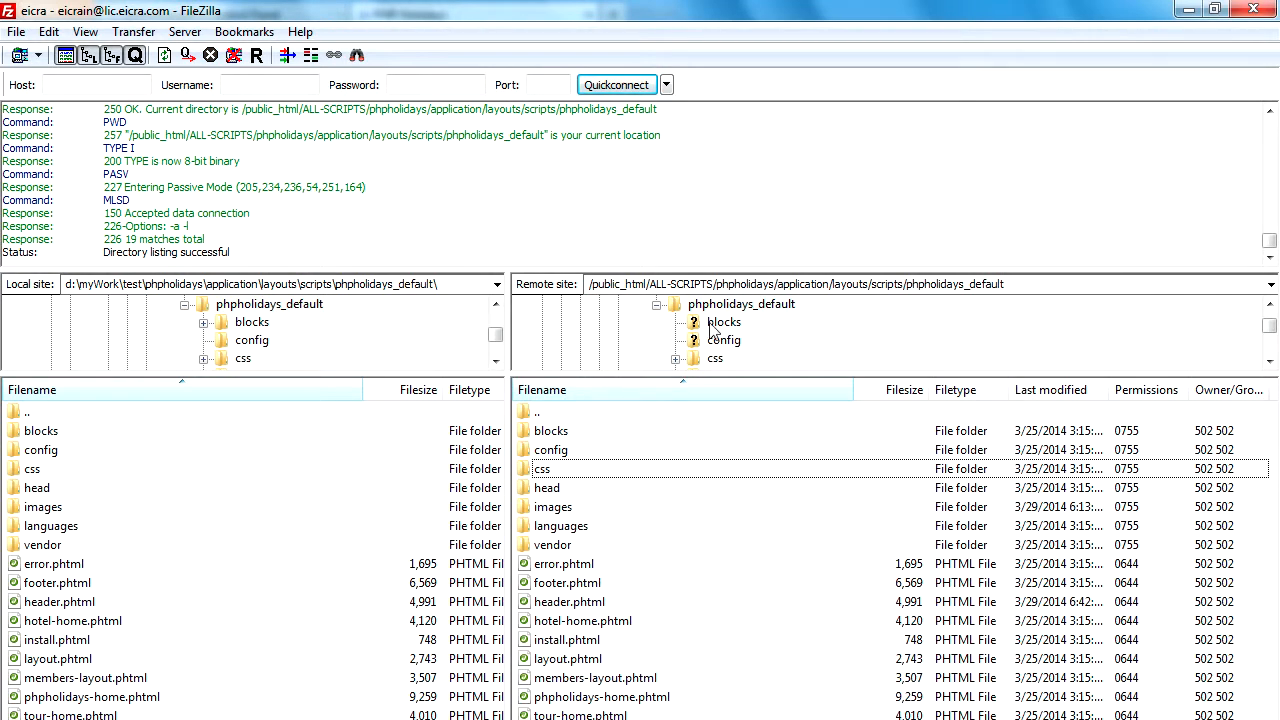
click(783, 287)
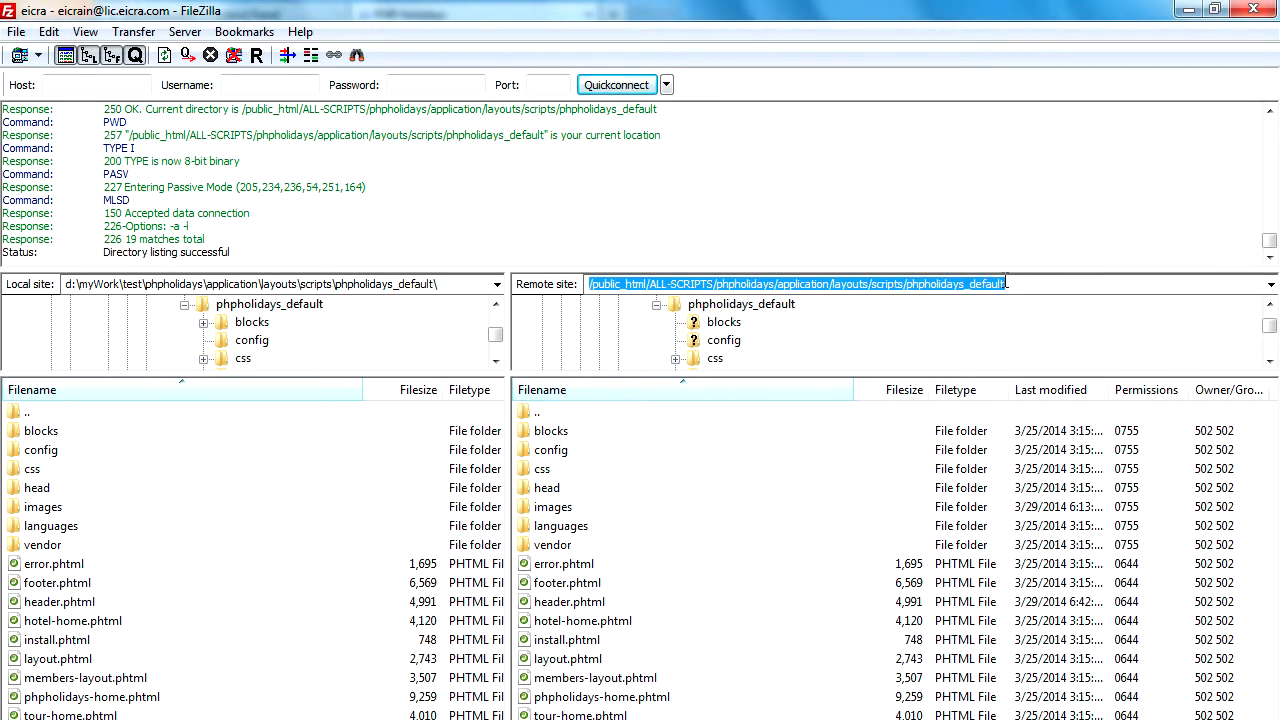
click(409, 284)
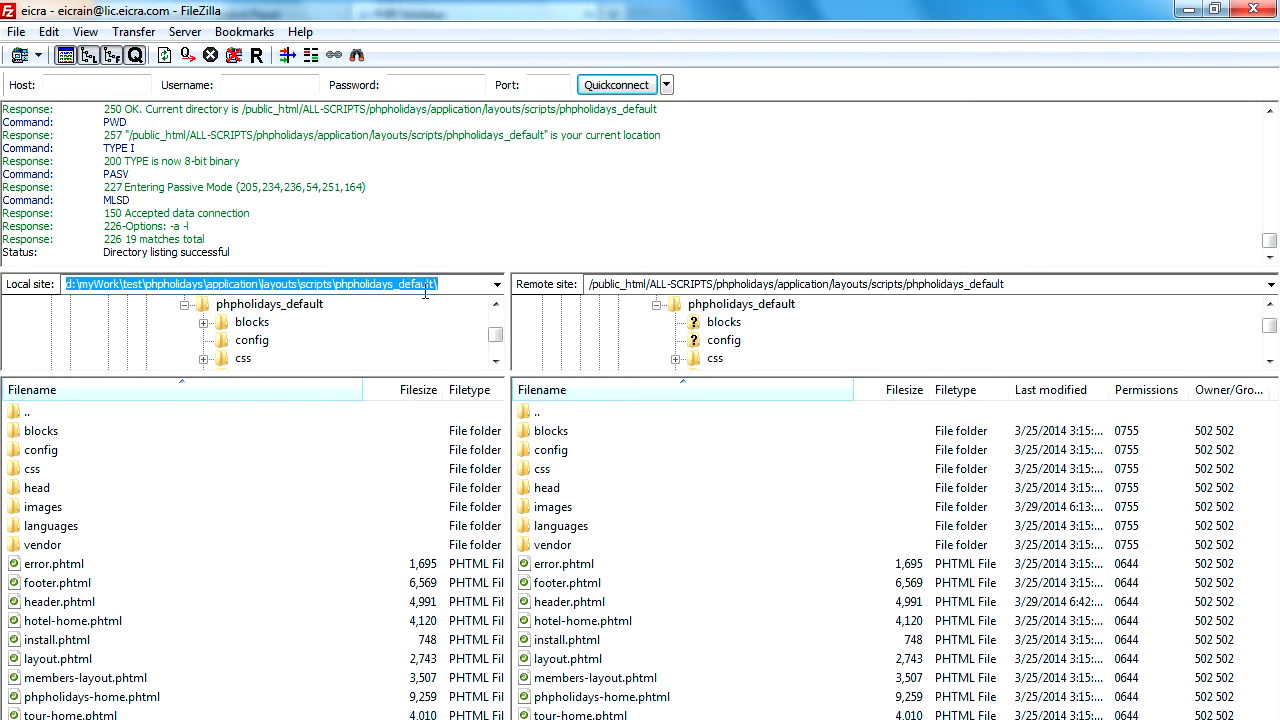
Download phpholidays-home.phtml from the remote phpholidays_default folder.
click(565, 621)
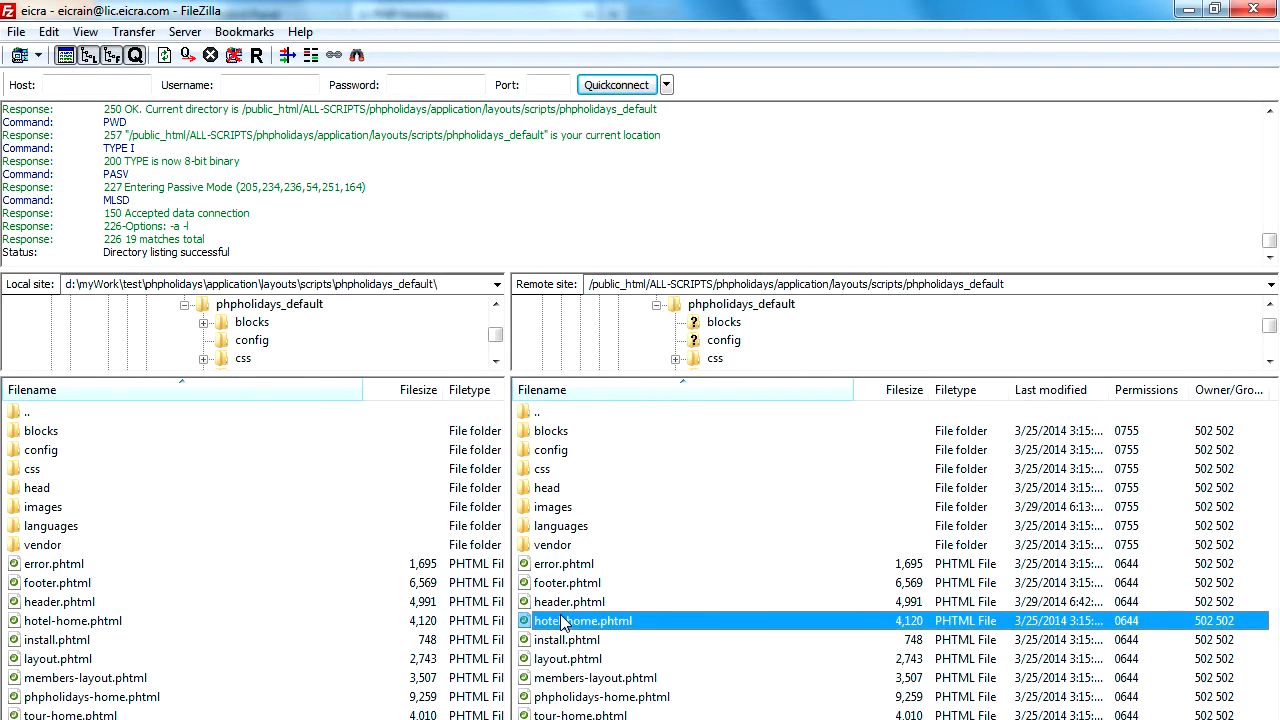
click(583, 698)
right_click(575, 700)
click(612, 707)
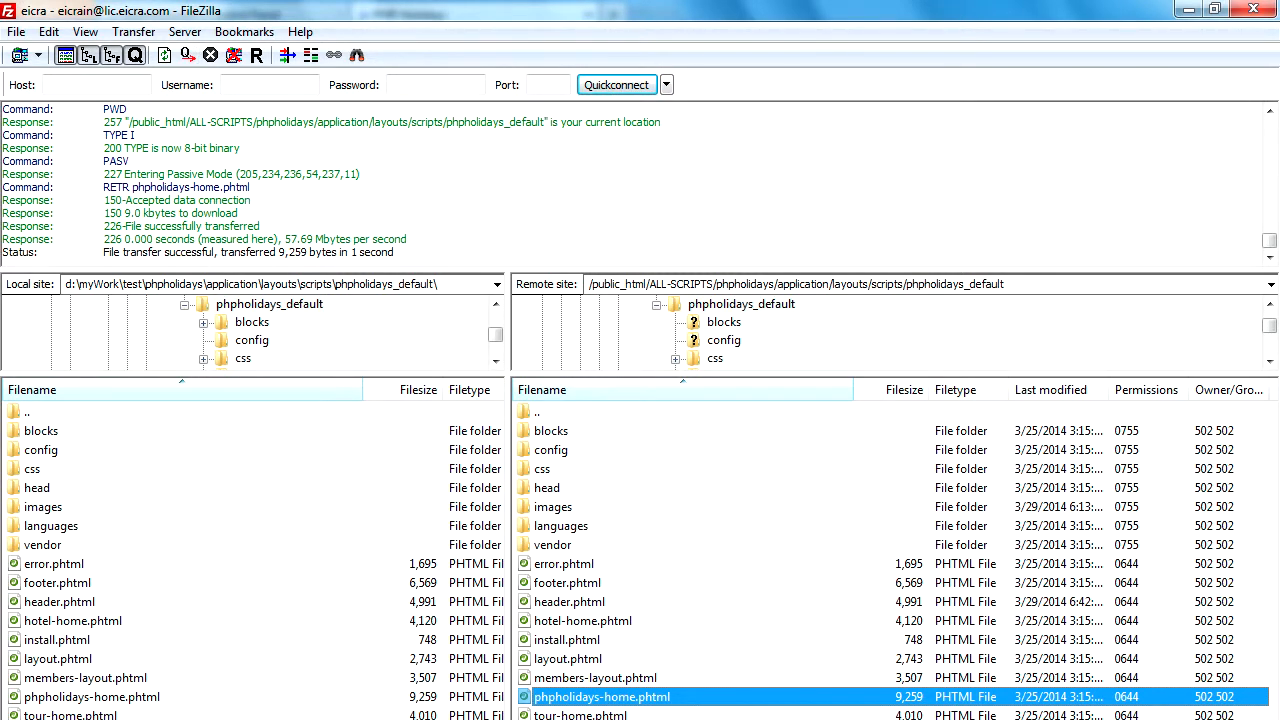
Switch to Dreamweaver and open phpholidays-home.phtml from the phpholidays_default folder.
key(alt+Tab)
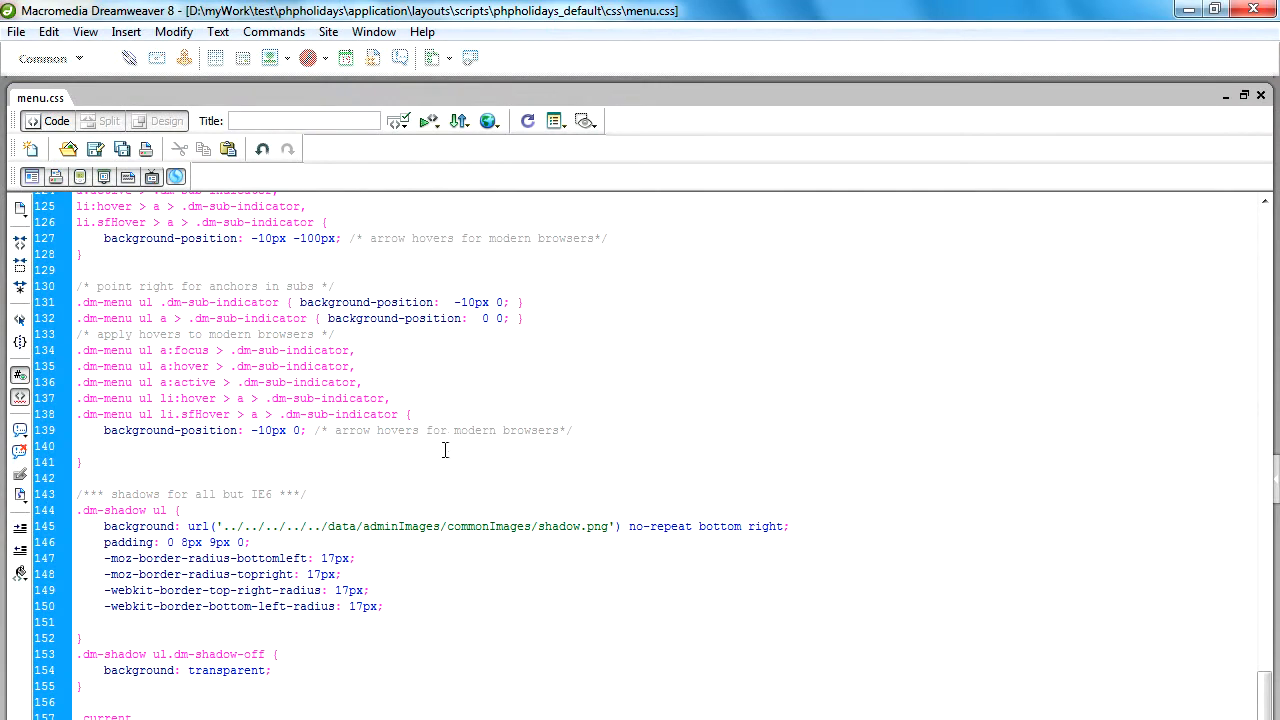
click(68, 149)
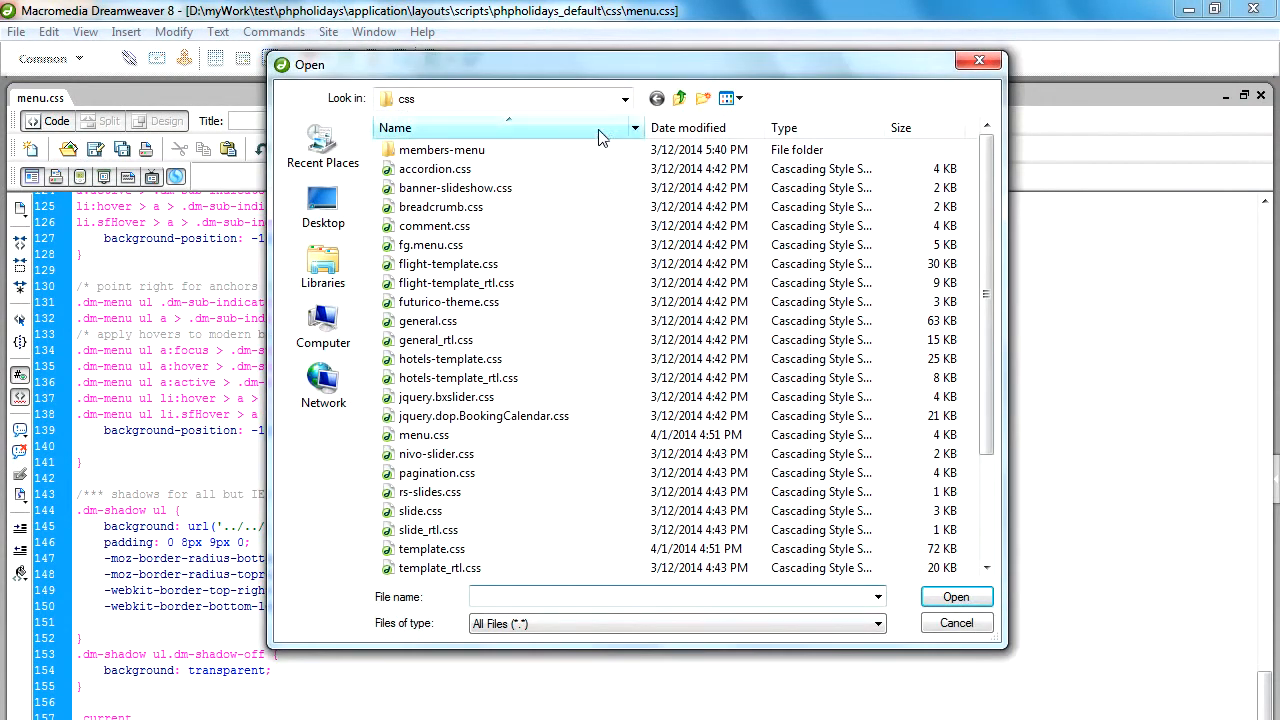
click(679, 98)
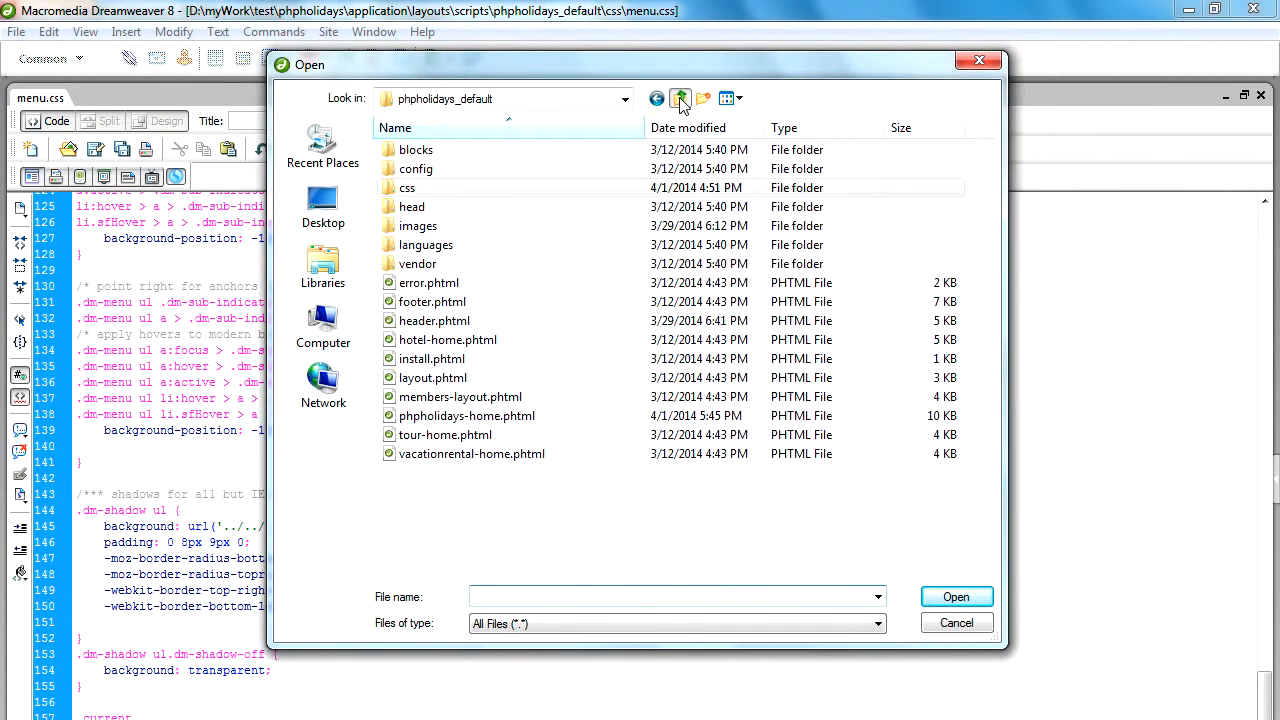
click(443, 416)
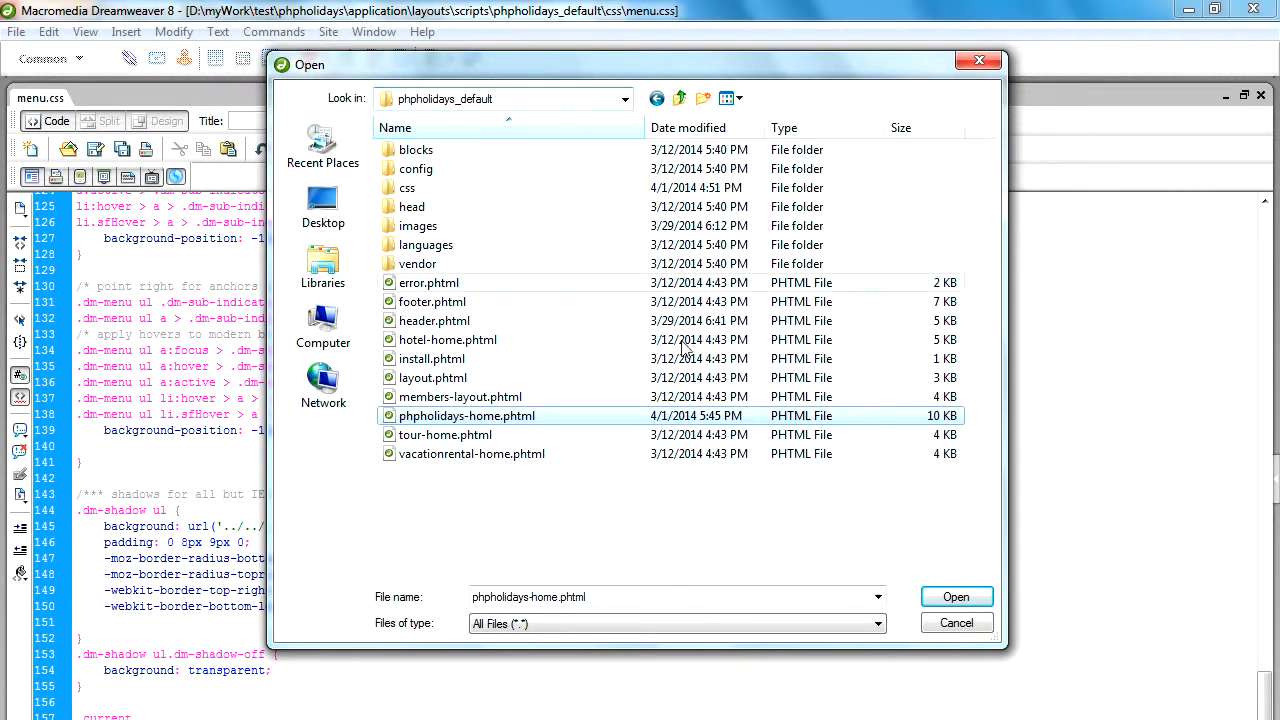
click(955, 597)
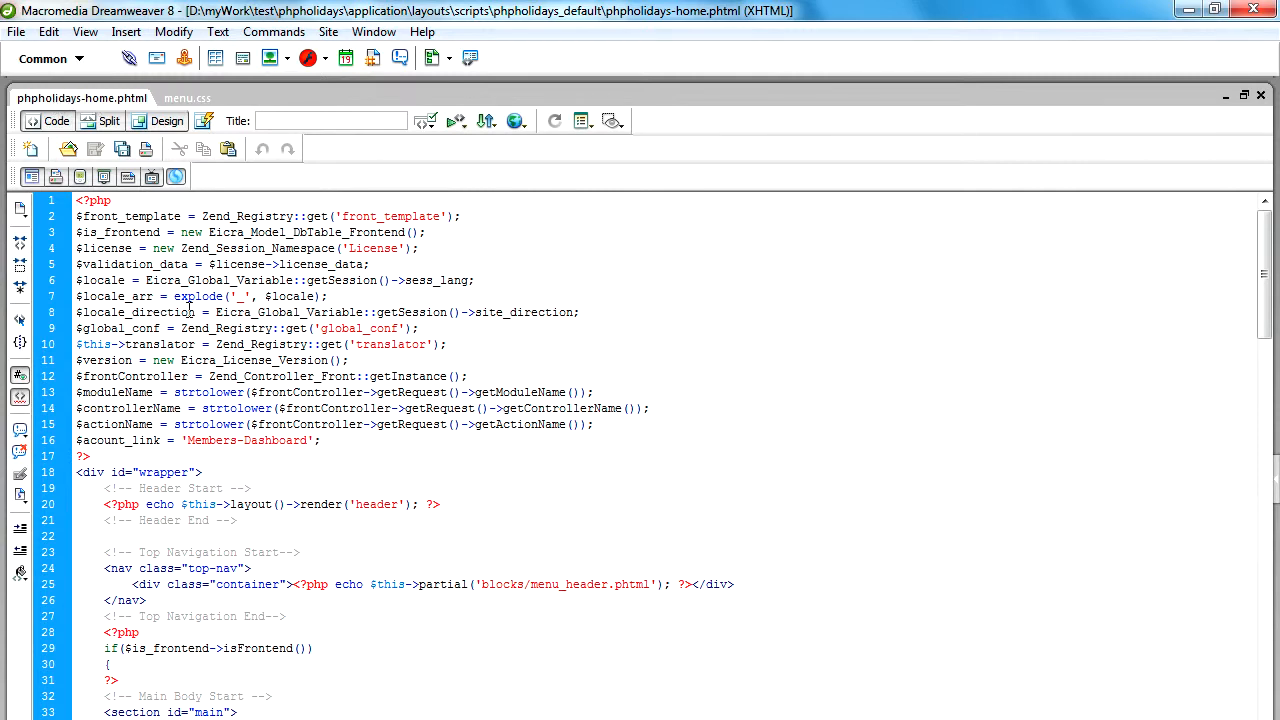
Examine the Top Navigation block in phpholidays-home.phtml, compare it with the site's menu bar, and highlight its top-nav class name.
scroll(190, 309, down, 11)
scroll(251, 449, down, 11)
scroll(251, 457, down, 18)
scroll(251, 457, down, 8)
scroll(291, 545, up, 20)
scroll(291, 545, up, 19)
scroll(229, 481, down, 2)
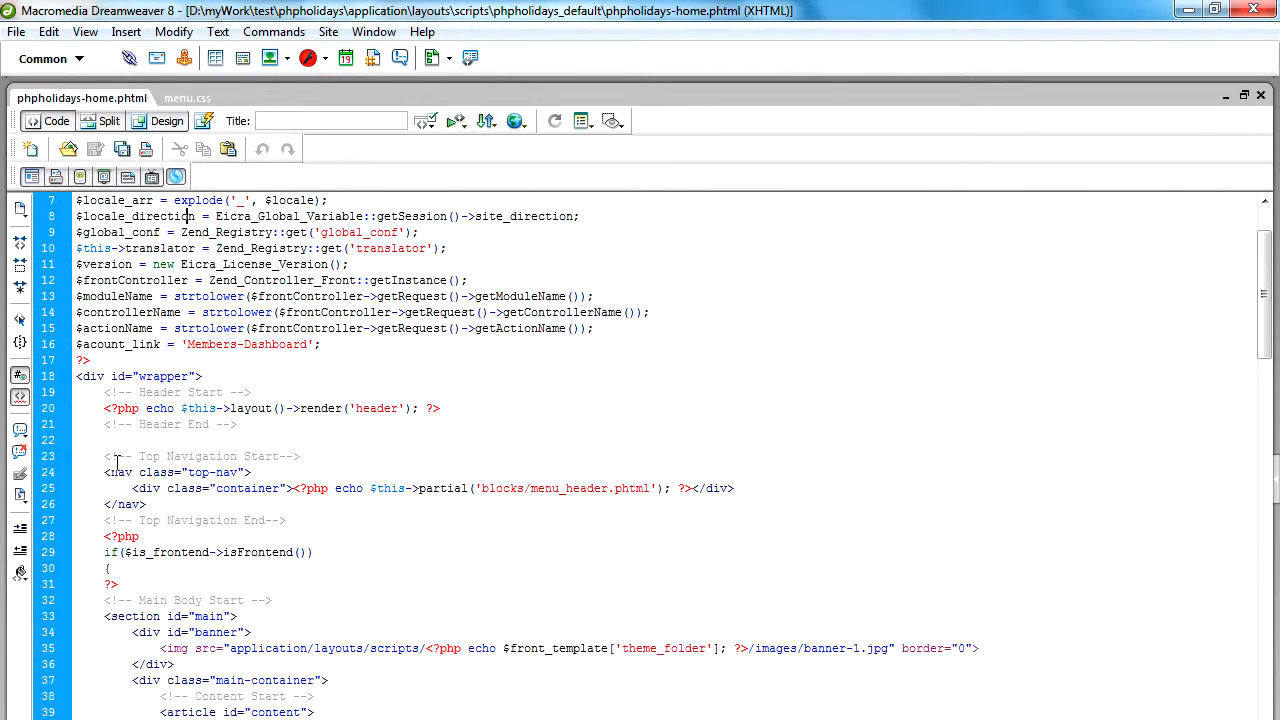
drag(101, 456, 293, 520)
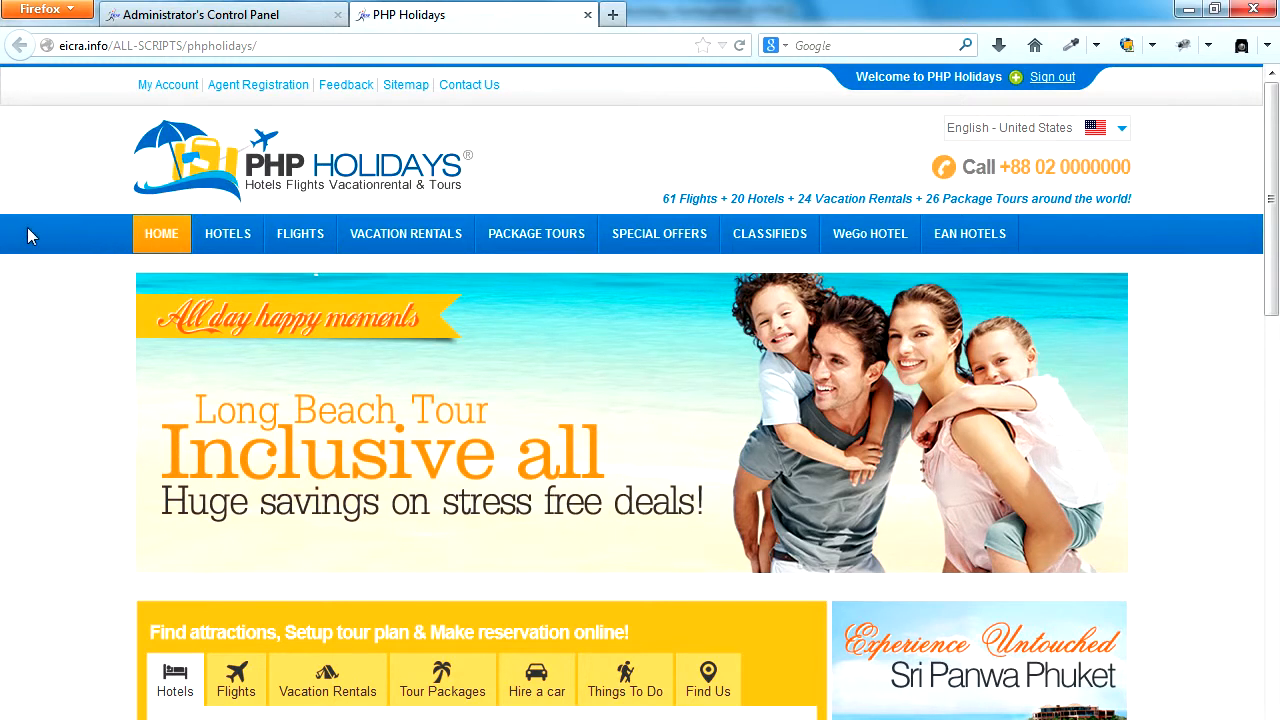
key(alt+Tab)
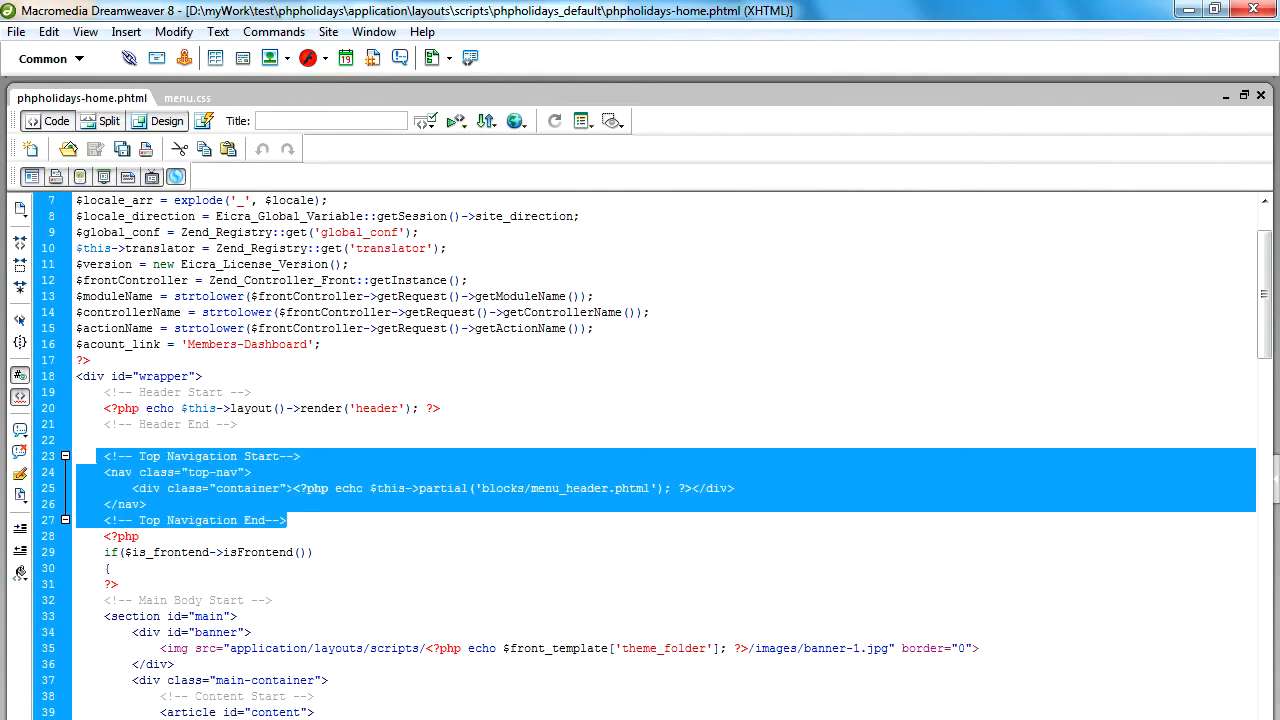
click(334, 489)
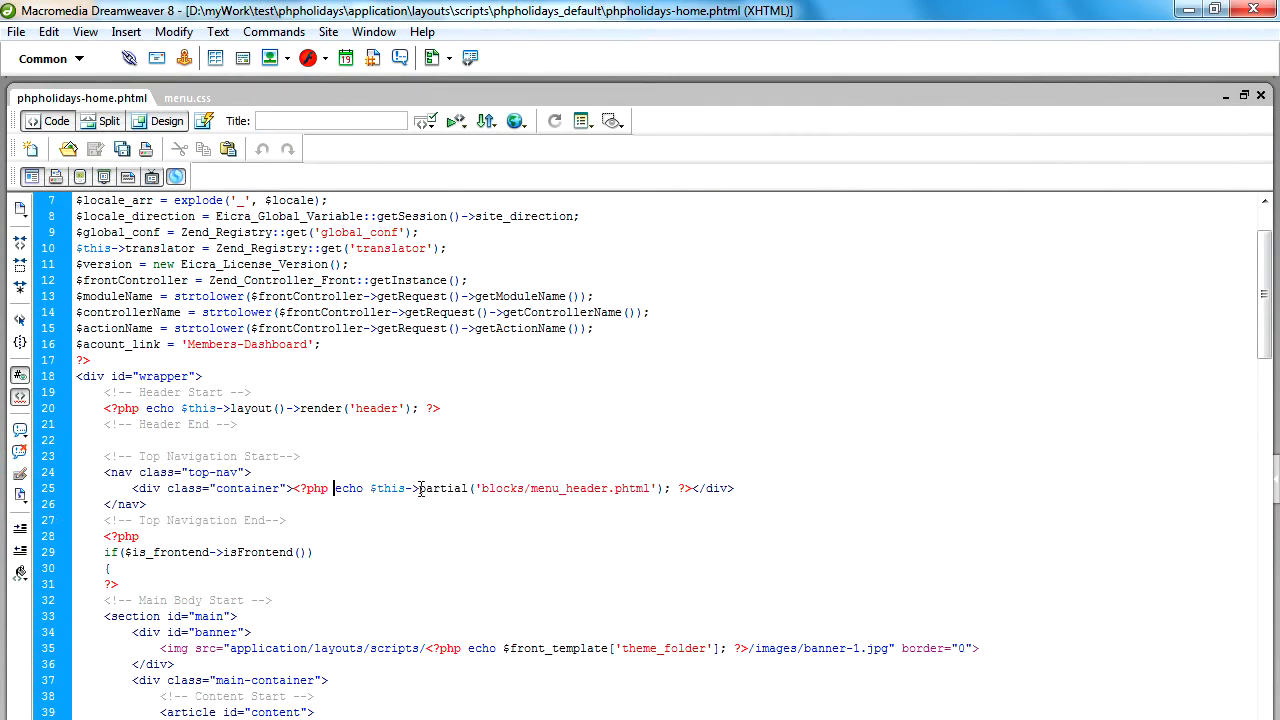
drag(187, 471, 236, 472)
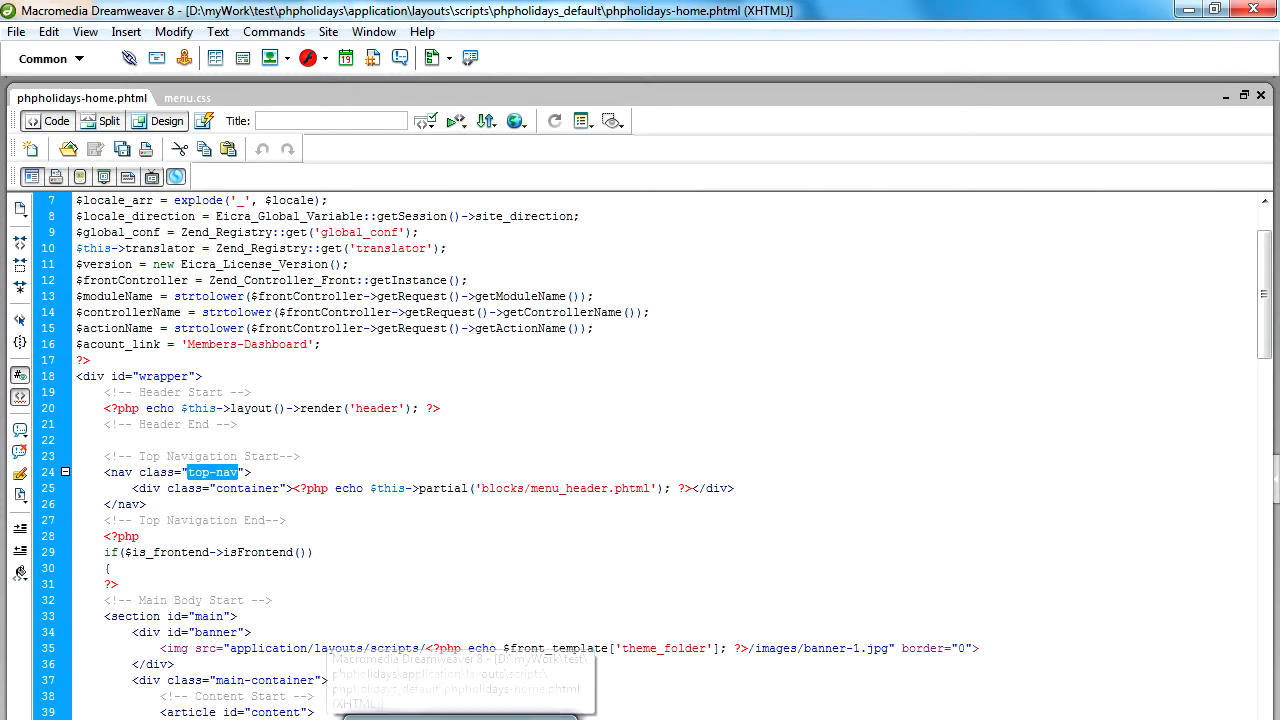
Switch to FileZilla, open the css folder on both sites, and download template.css from the remote one.
click(406, 718)
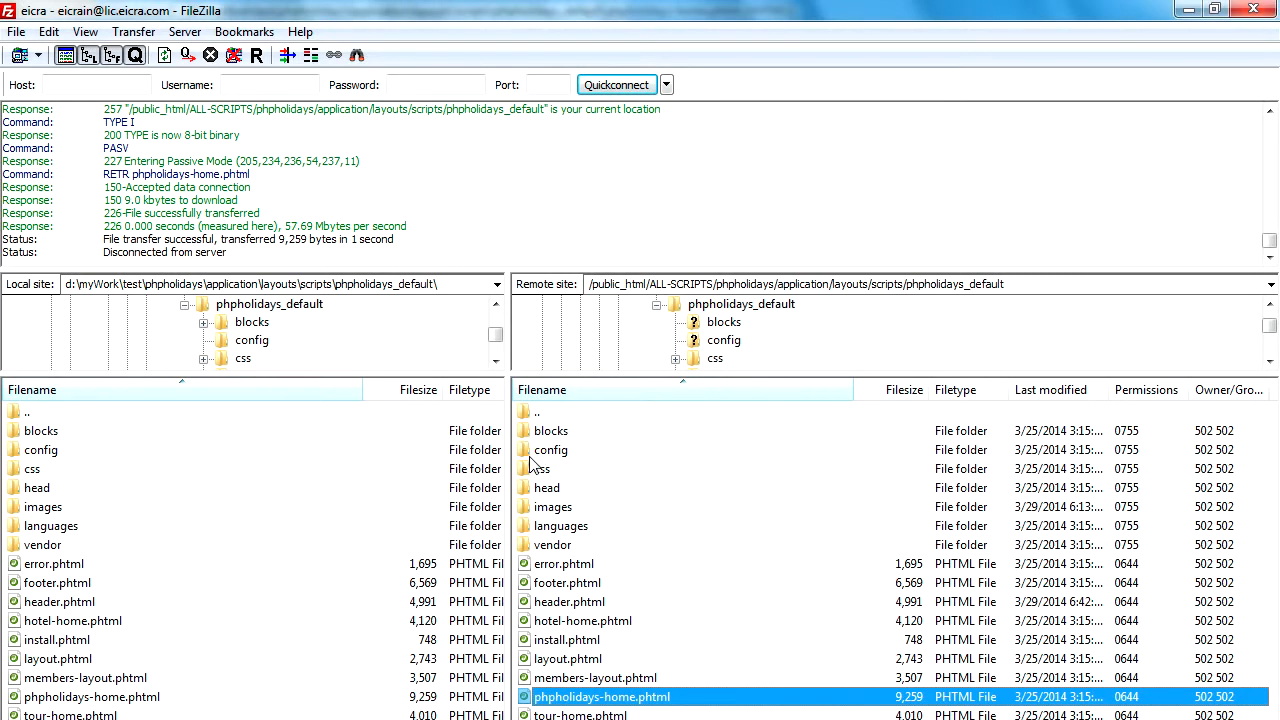
double_click(535, 469)
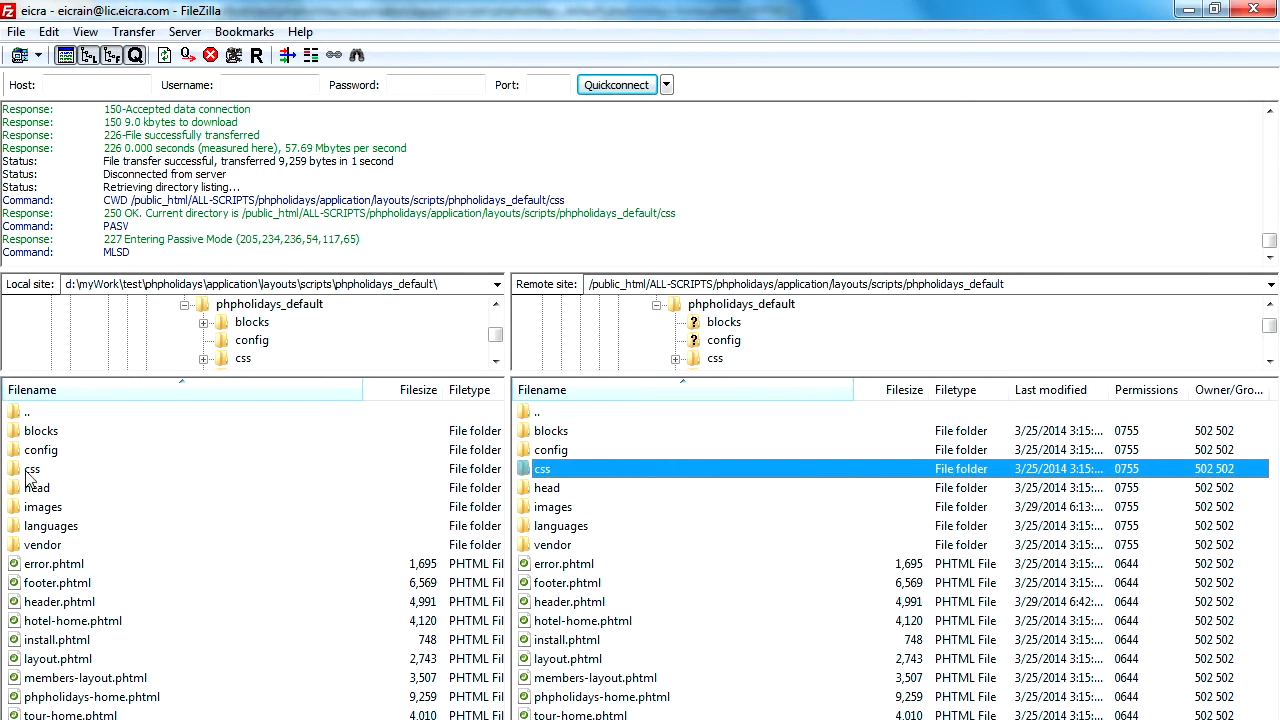
click(556, 508)
click(575, 584)
scroll(575, 584, down, 2)
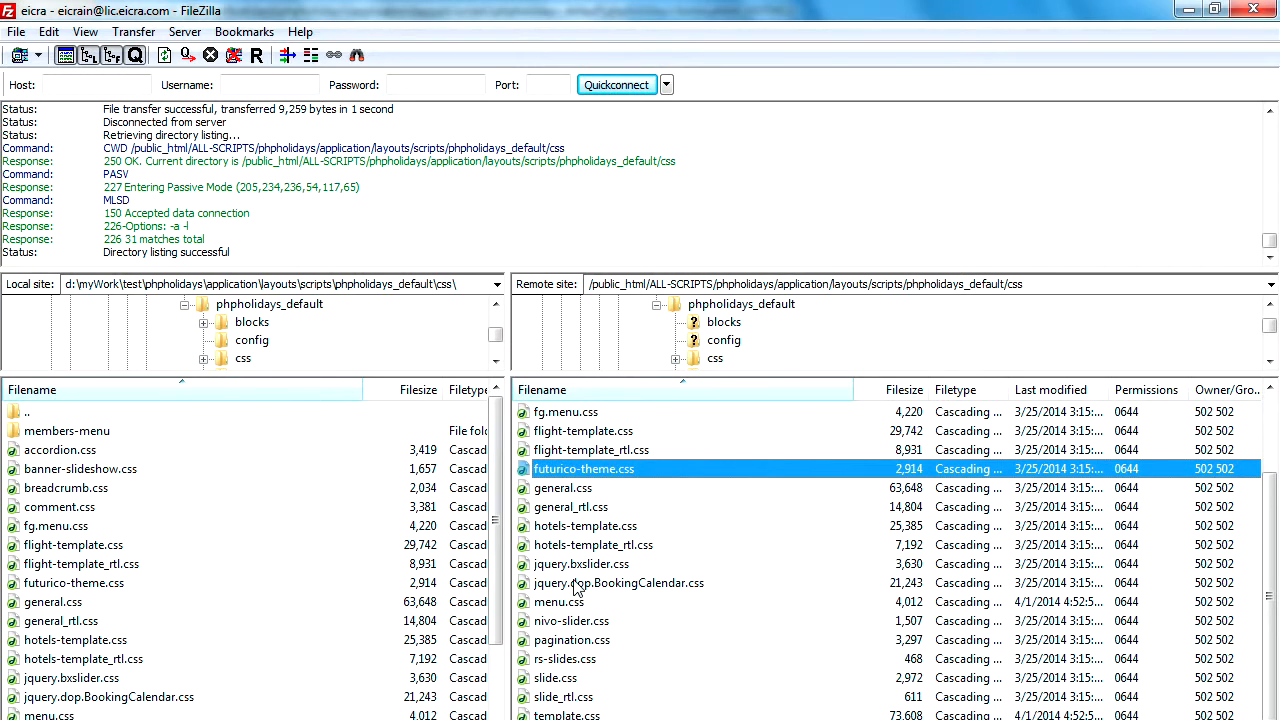
scroll(580, 658, down, 1)
click(578, 642)
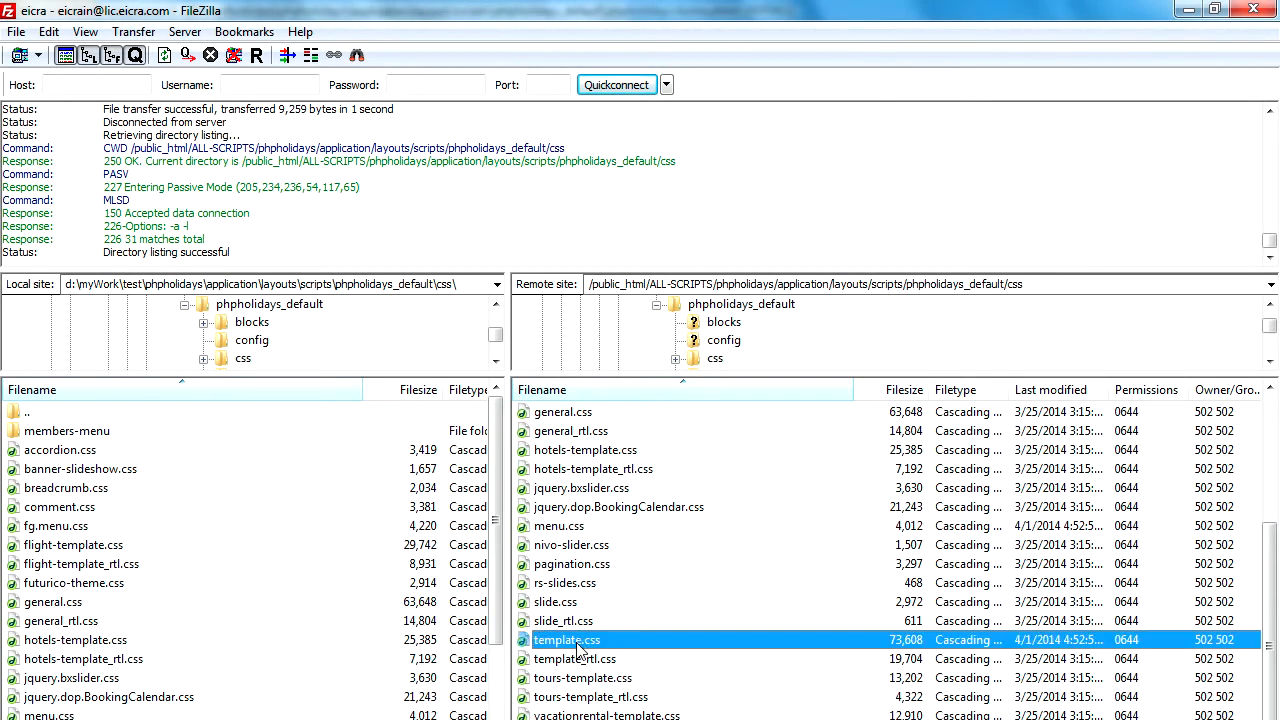
right_click(566, 645)
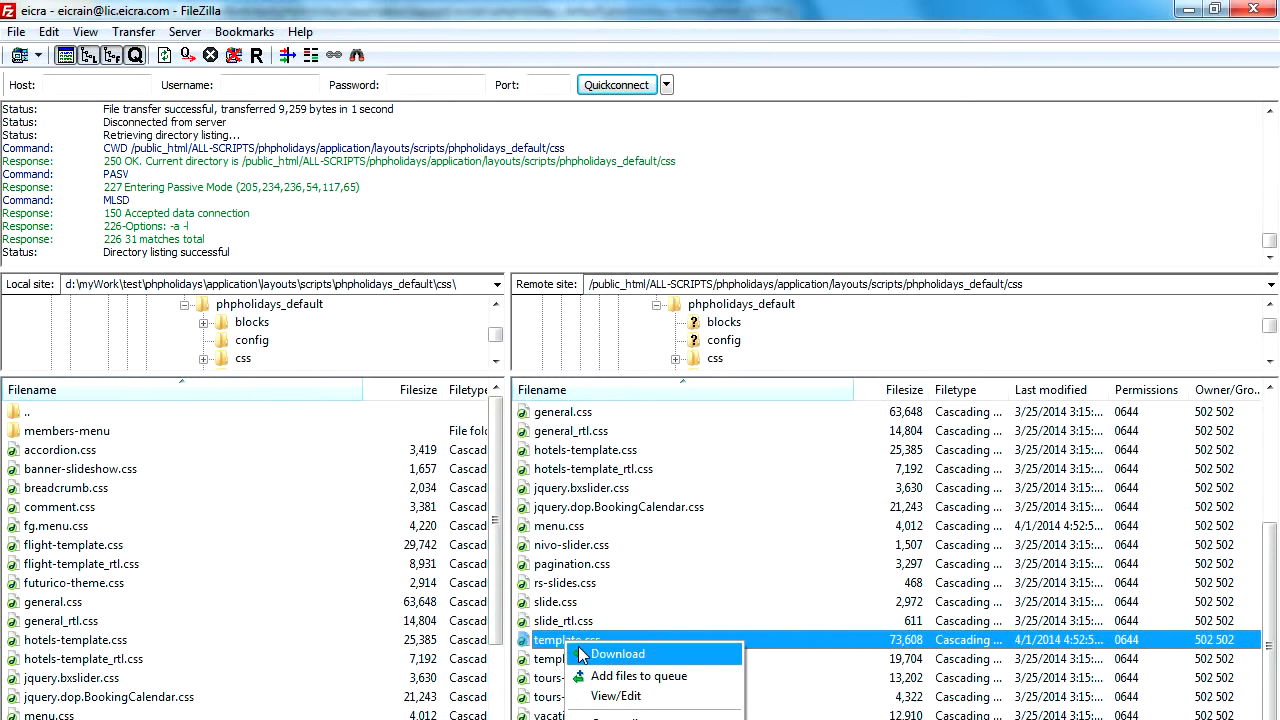
click(586, 656)
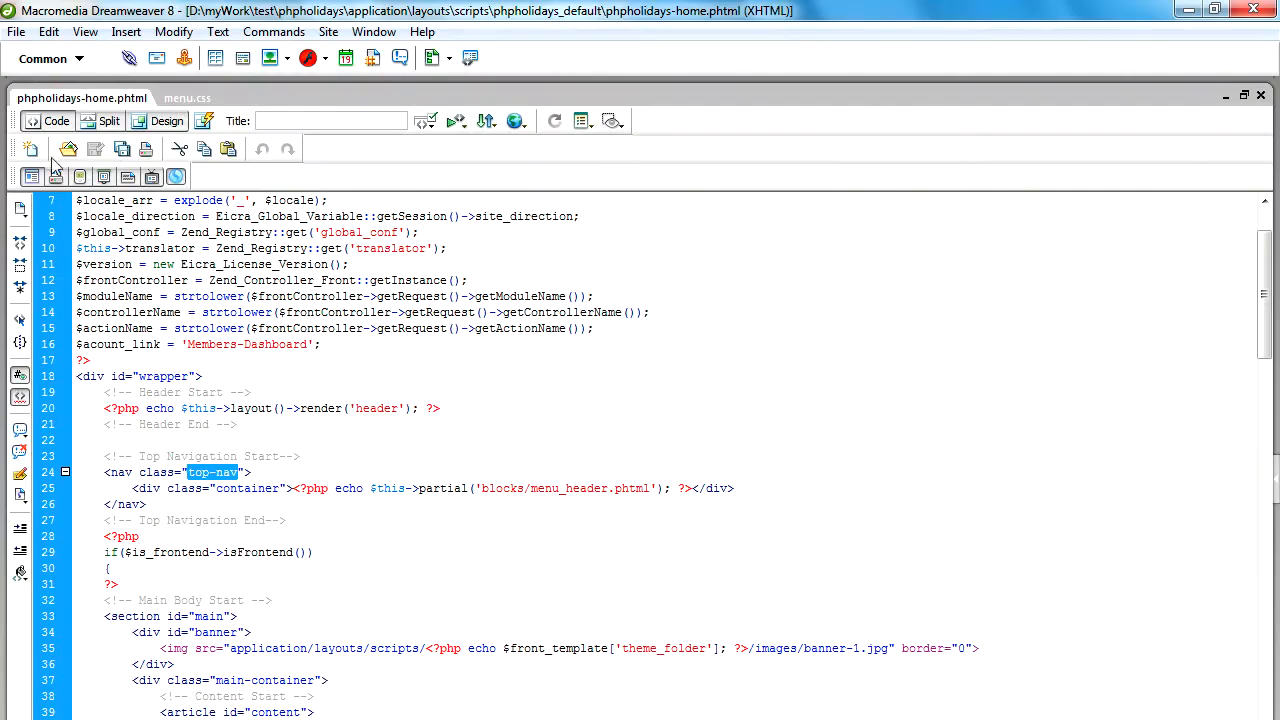
Switch to Dreamweaver and open template.css from the css folder.
click(188, 98)
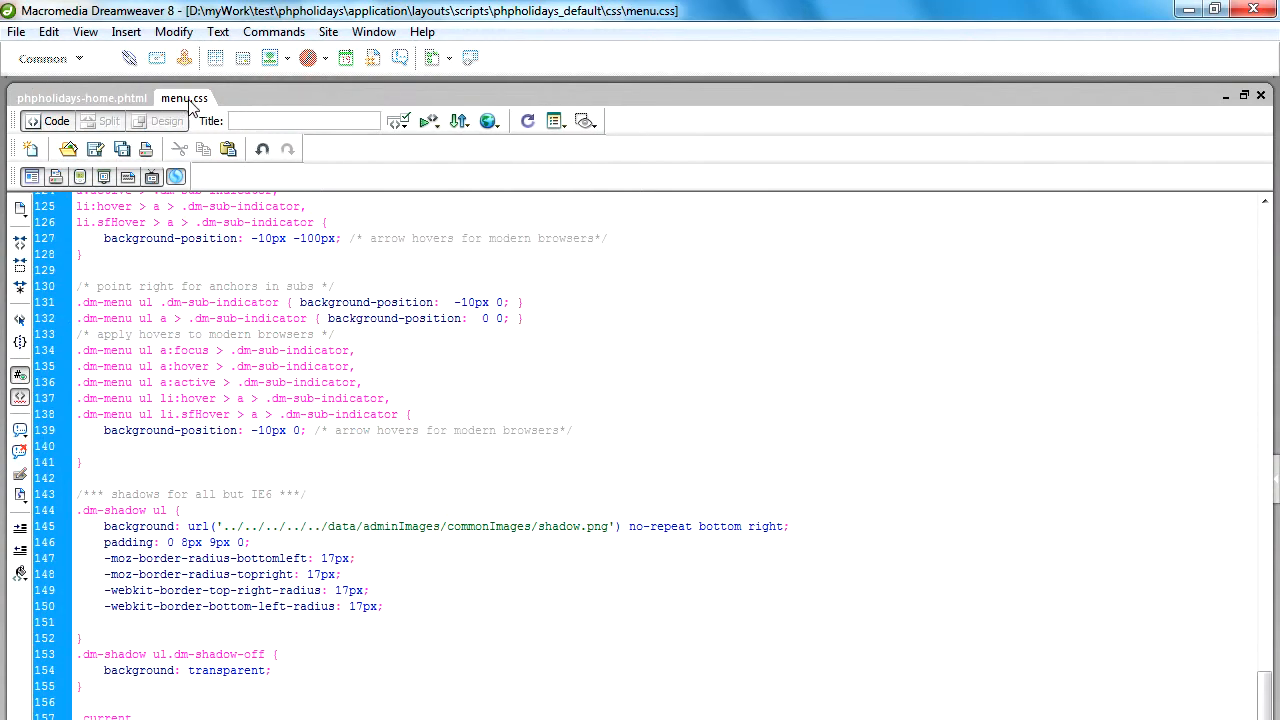
click(75, 150)
click(425, 303)
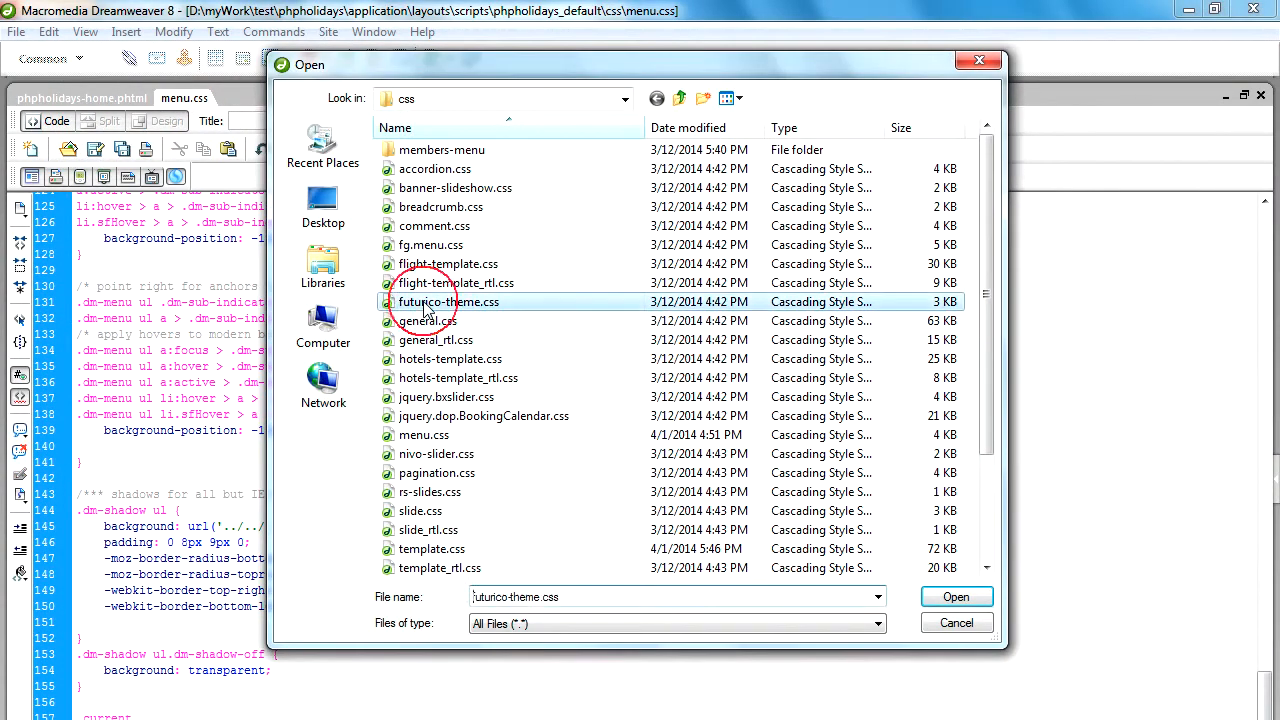
key(t)
click(957, 597)
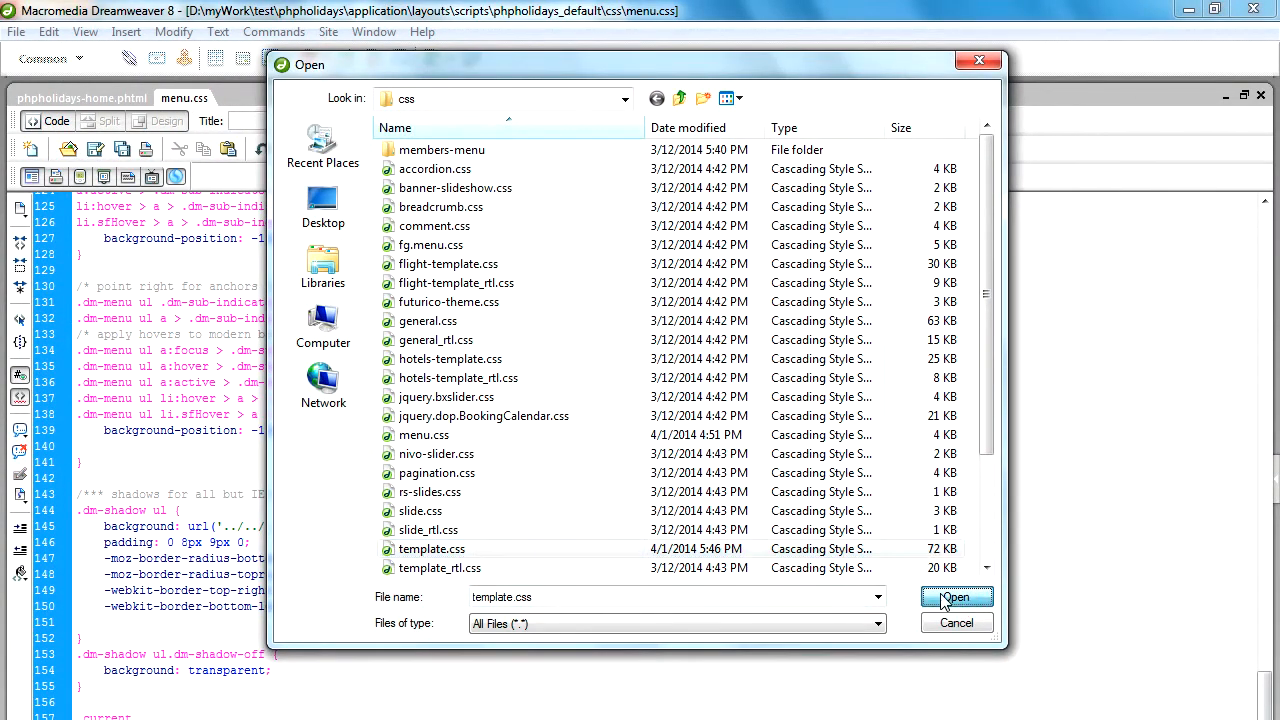
Find the top-nav style rule in template.css by searching the current document for "top-nav".
scroll(483, 488, down, 1)
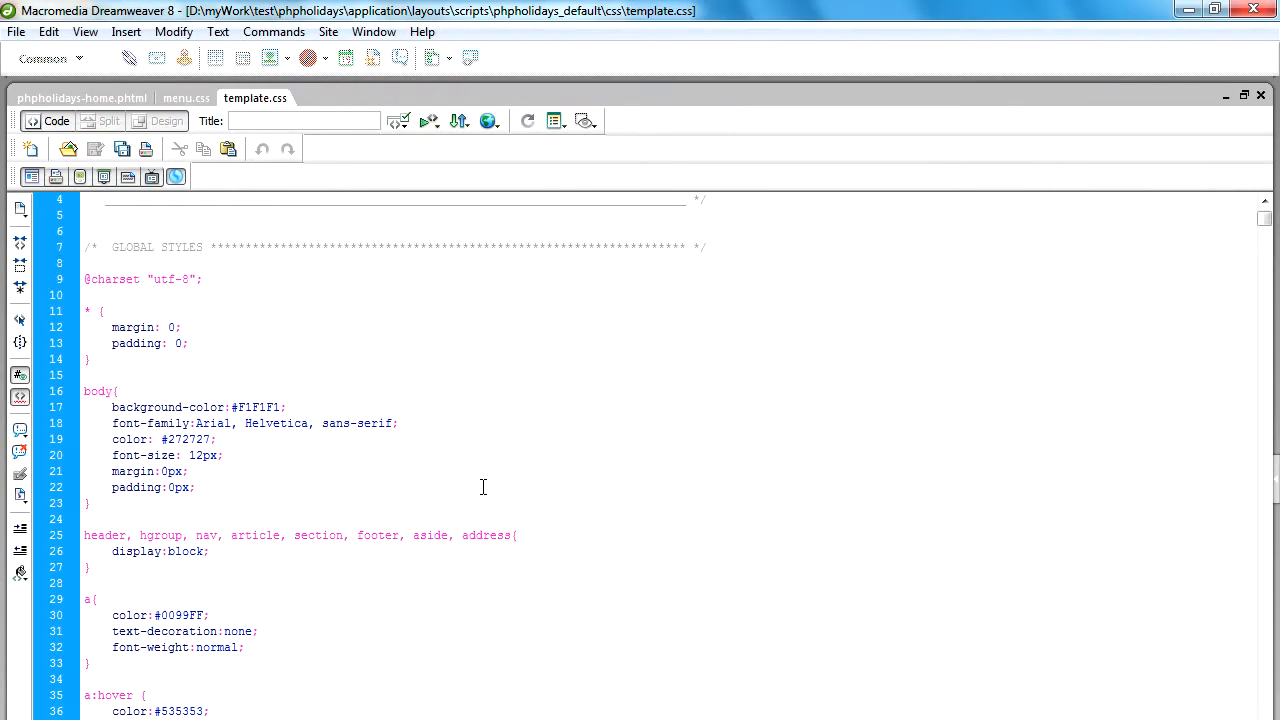
scroll(483, 488, down, 1)
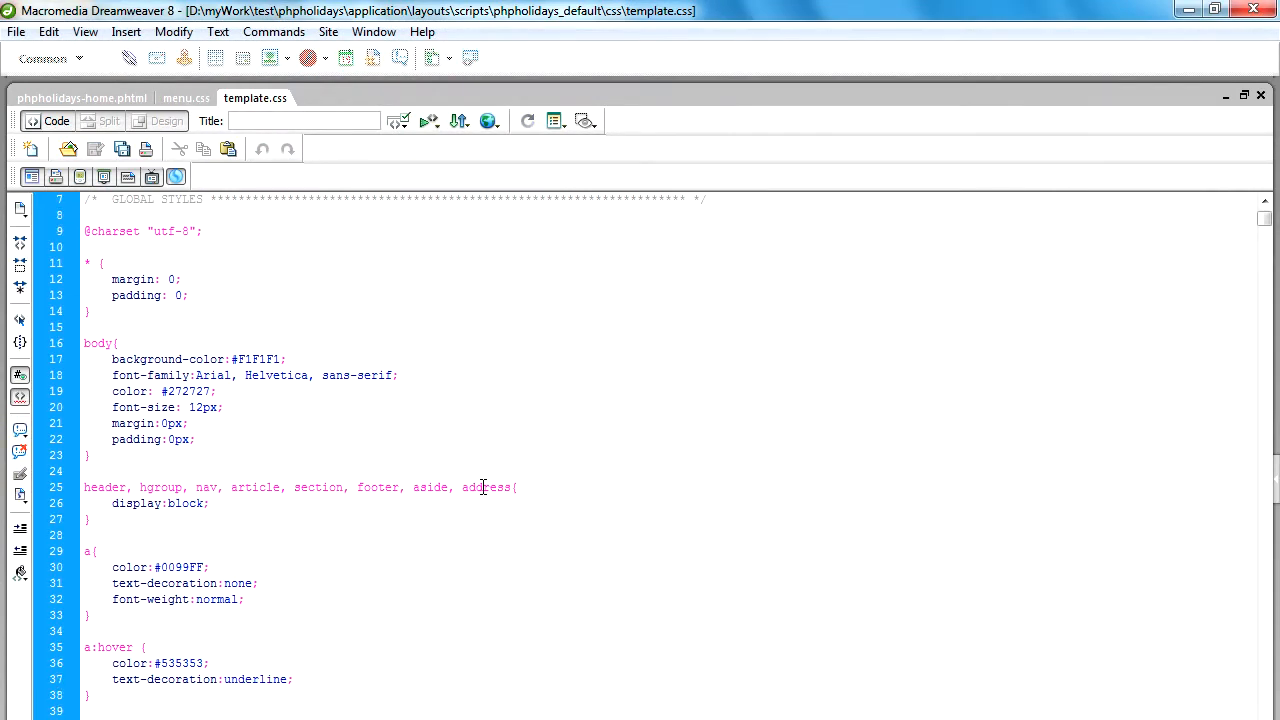
click(291, 375)
key(ctrl+f)
text(top-nav)
click(960, 70)
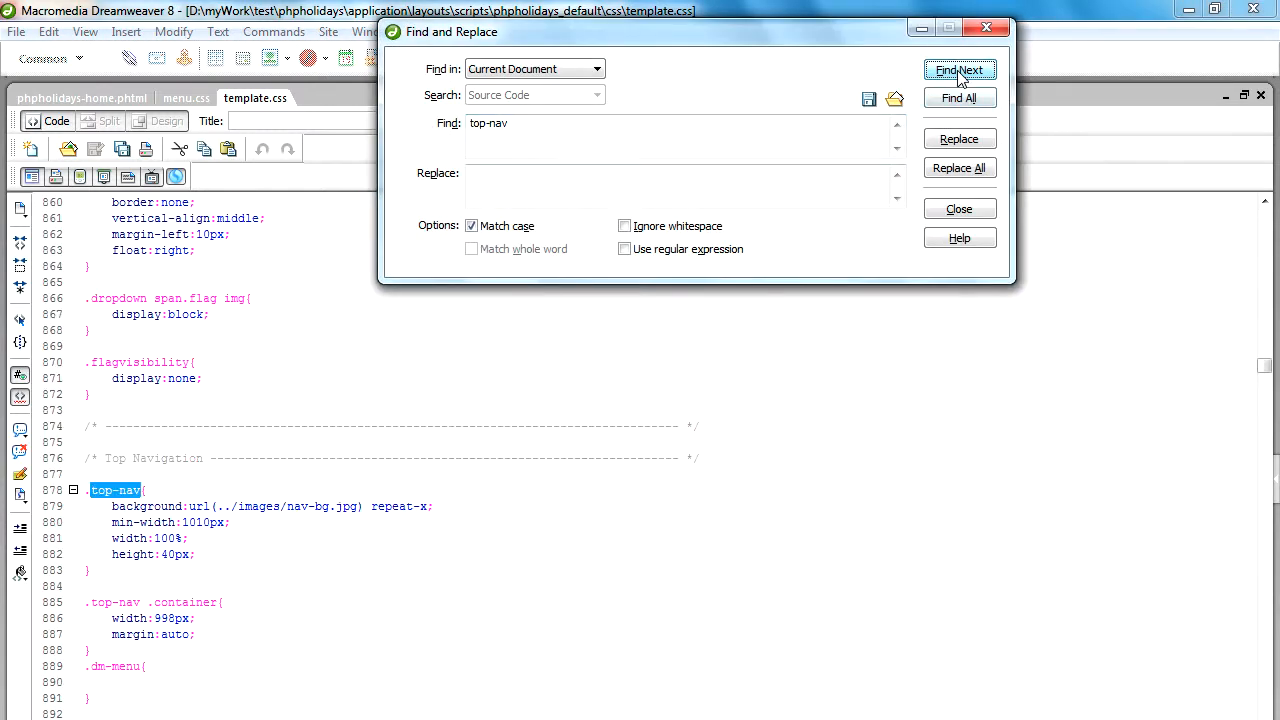
click(1003, 30)
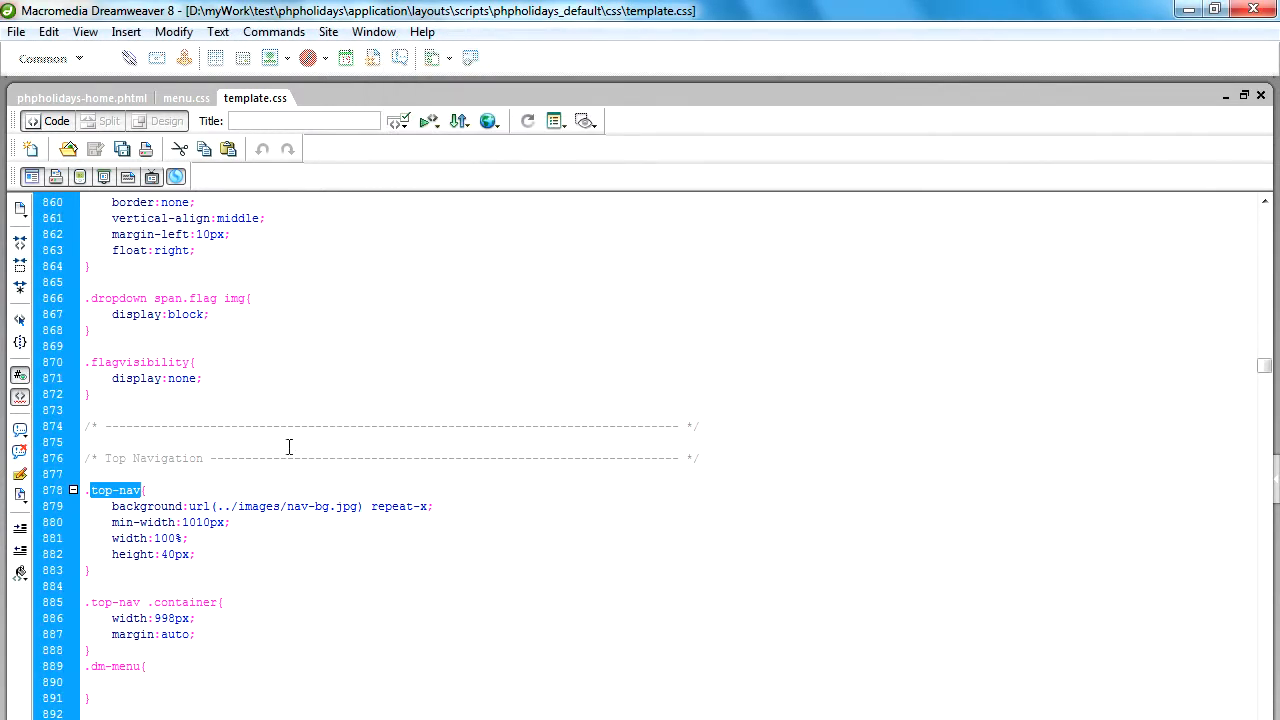
Comment out the nav-bg.jpg background declaration in the .top-nav rule of template.css.
click(262, 505)
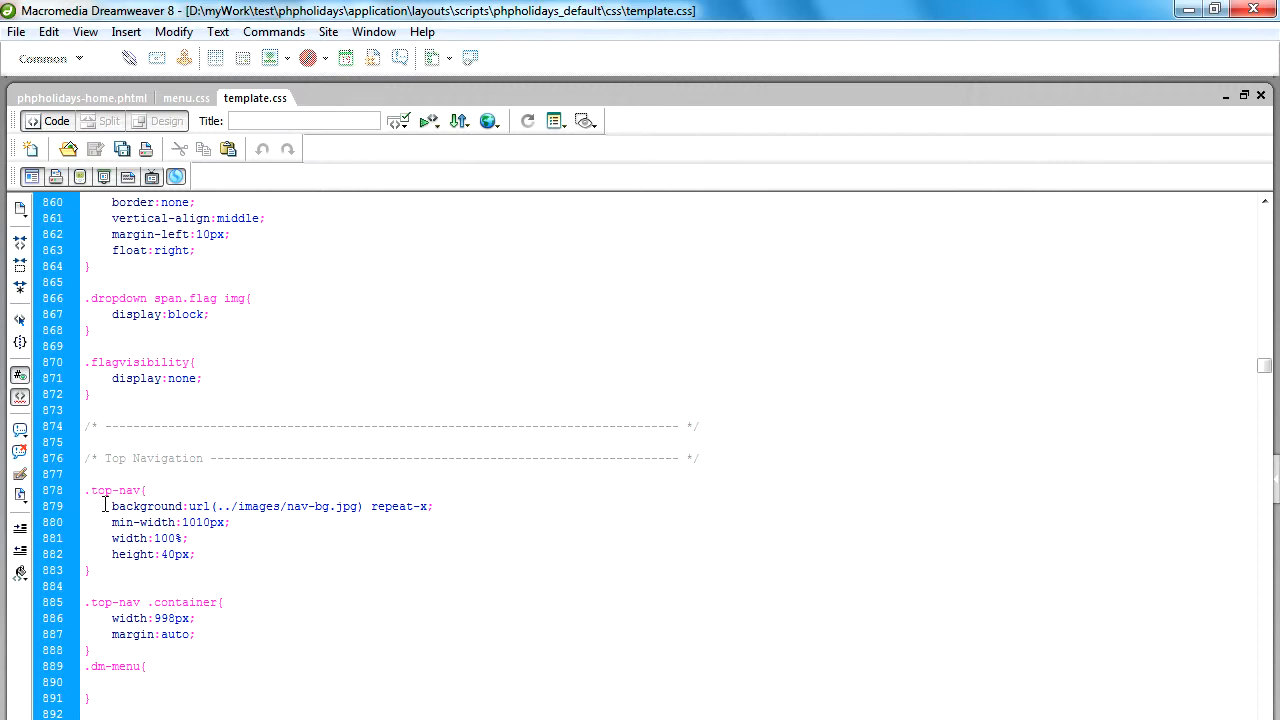
drag(85, 490, 122, 567)
click(205, 508)
drag(113, 506, 433, 508)
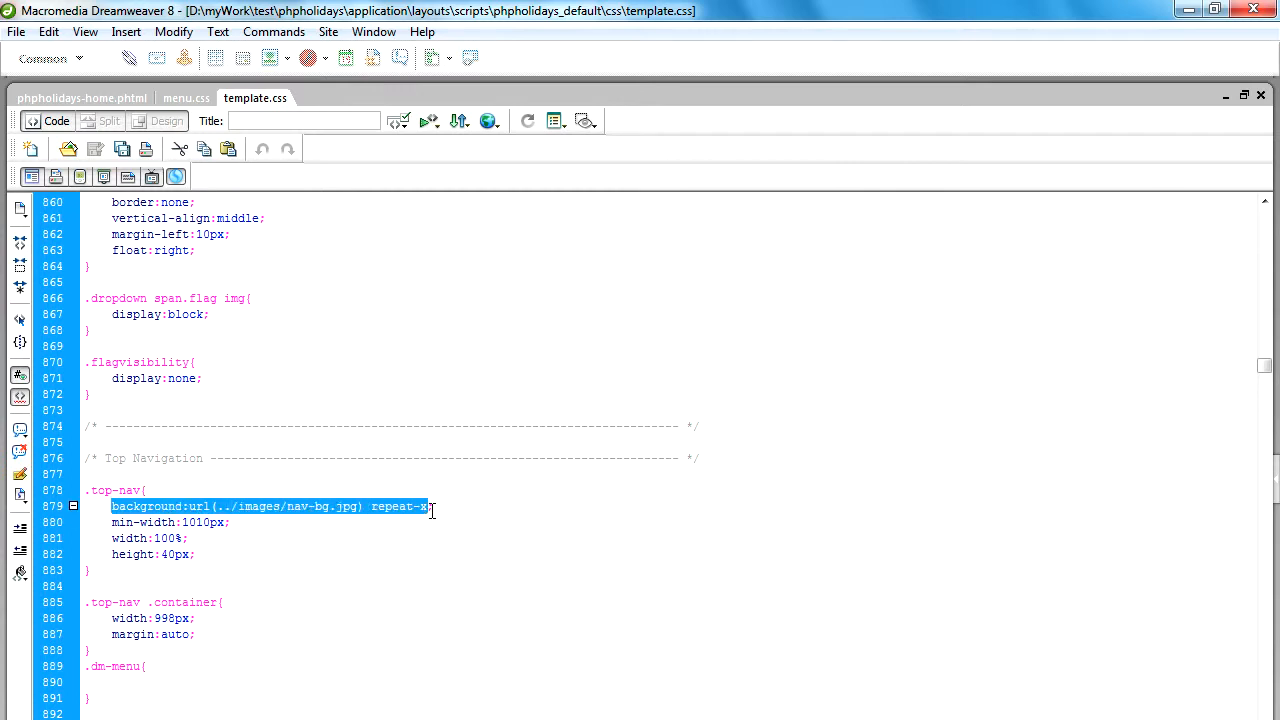
click(20, 430)
click(70, 478)
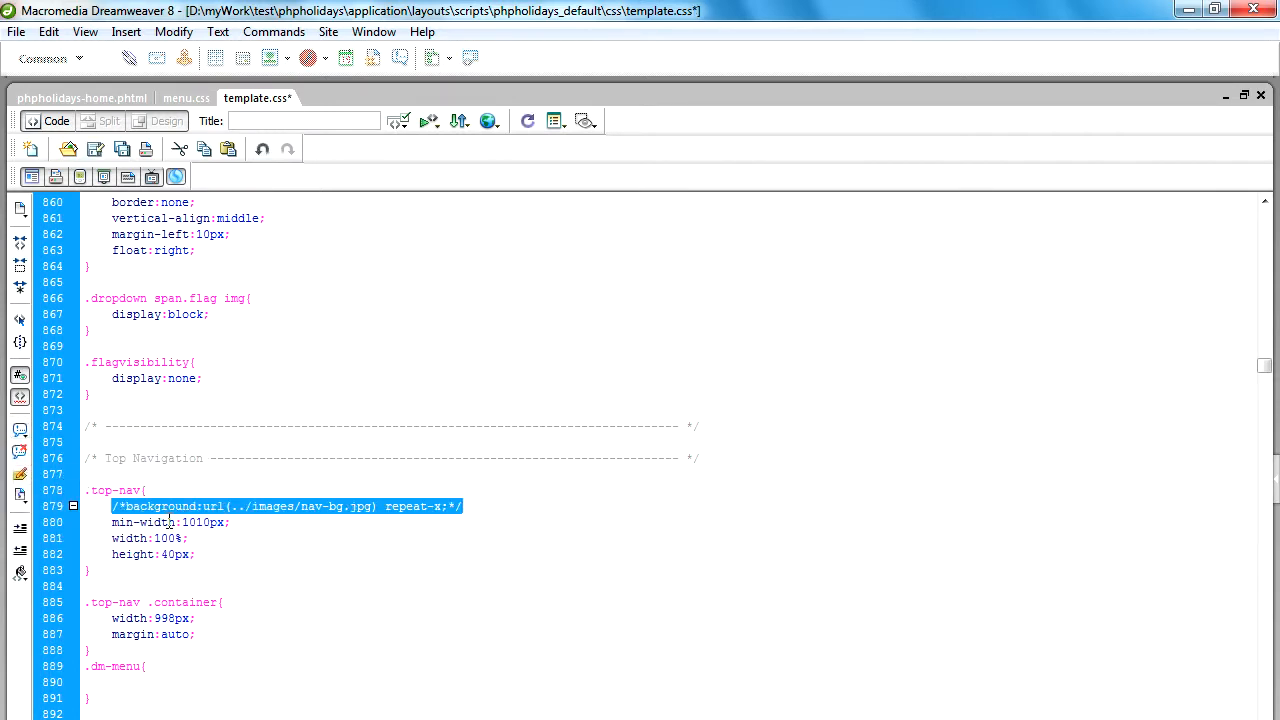
Add the declaration background:#FF9900; below the commented line in the .top-nav rule and save template.css.
click(168, 522)
click(521, 502)
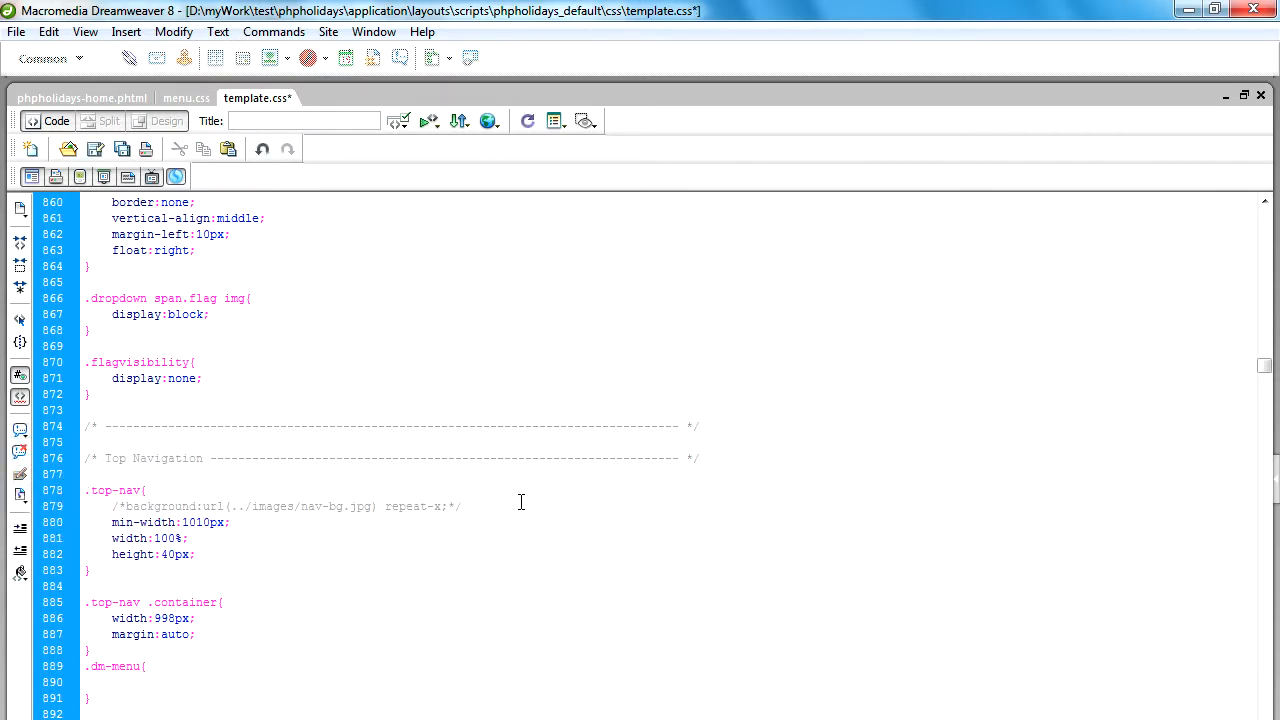
key(Return)
text(b)
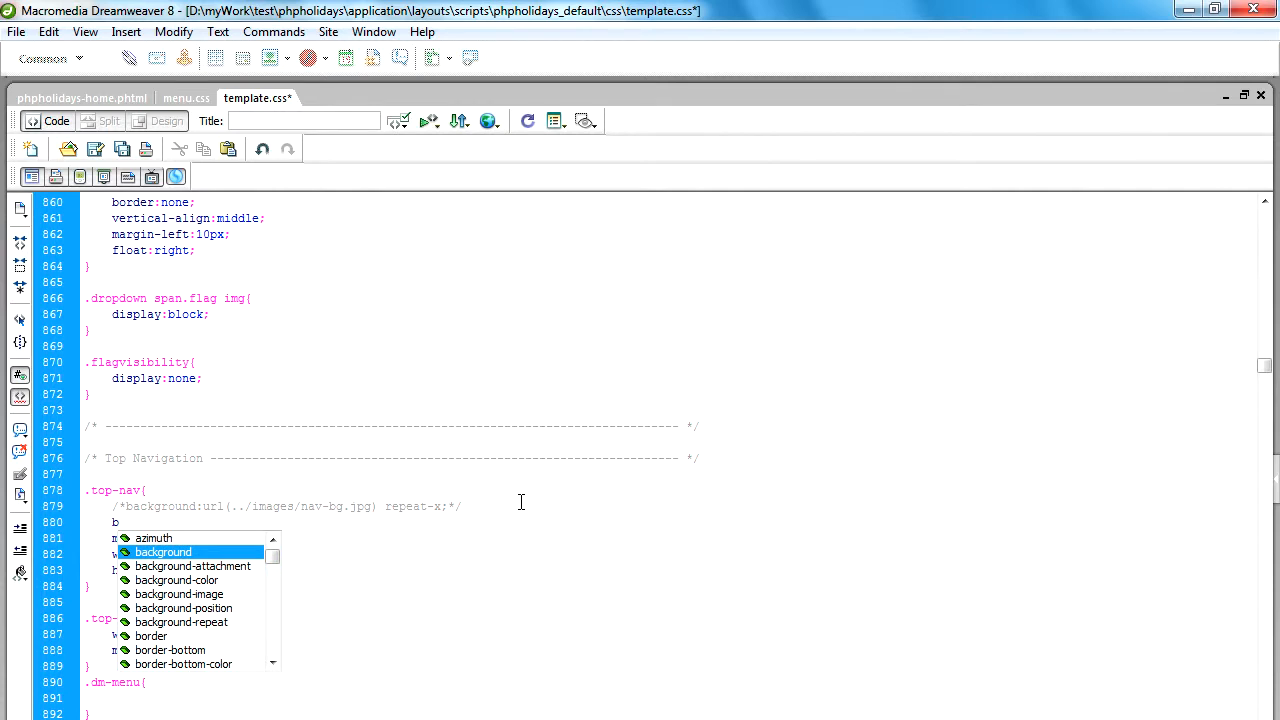
key(Return)
text(co)
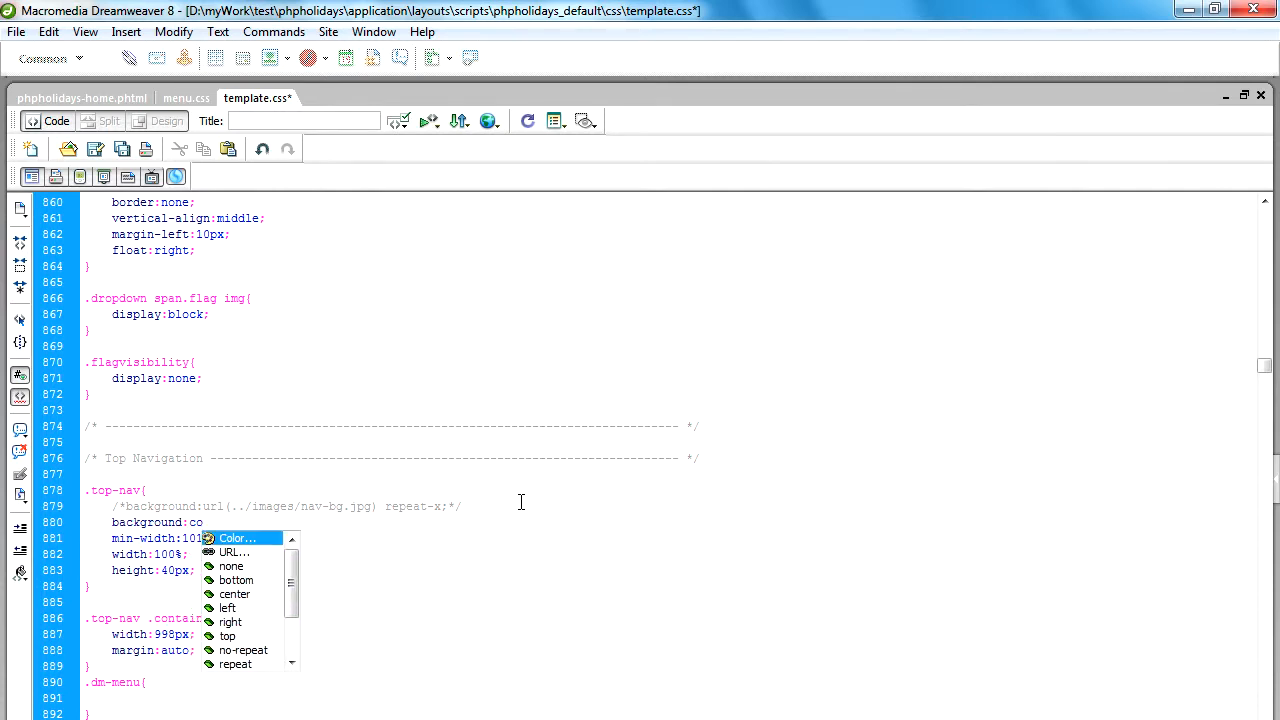
key(Return)
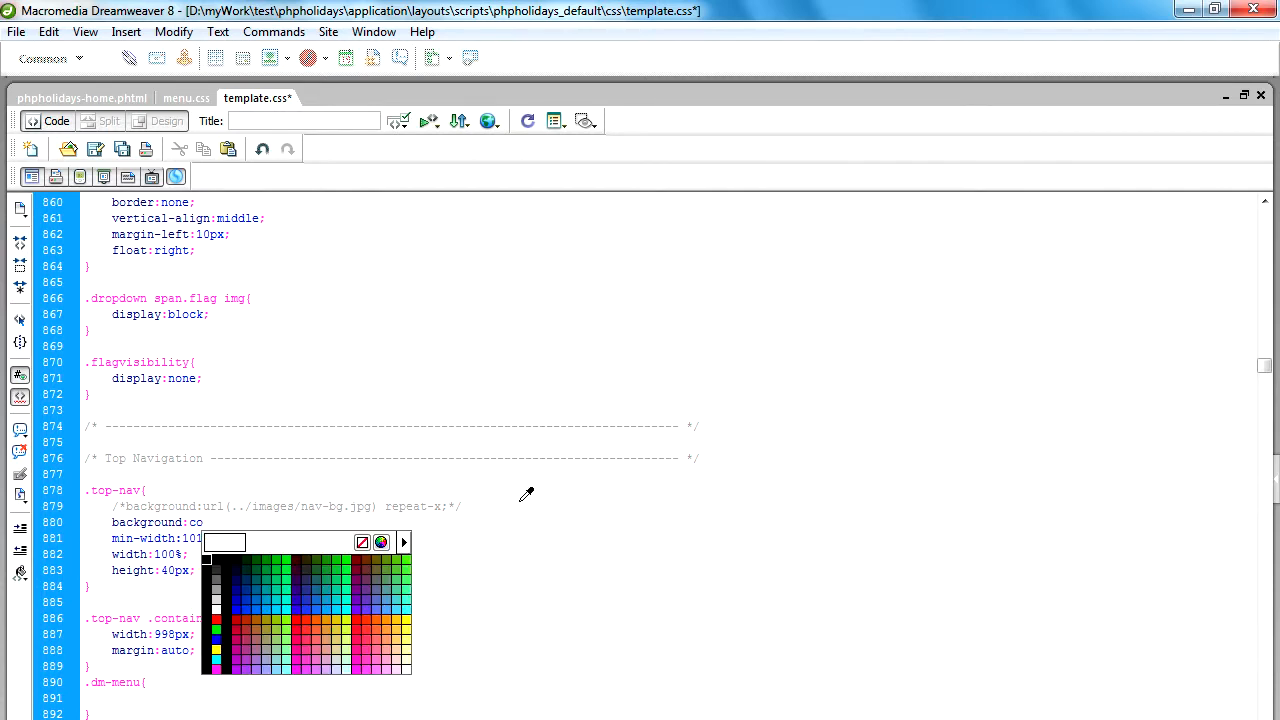
click(386, 618)
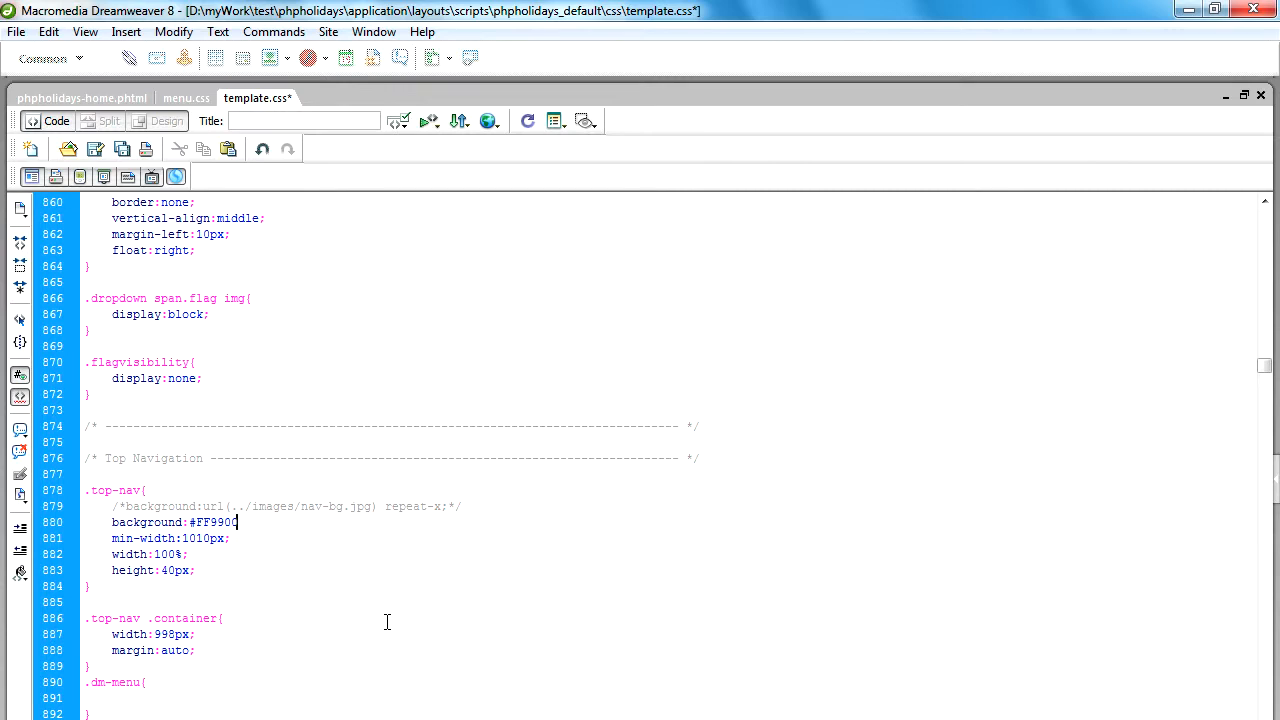
key(ctrl+s)
Switch to FileZilla and upload the edited template.css from the local css folder to the remote one.
key(alt+Tab)
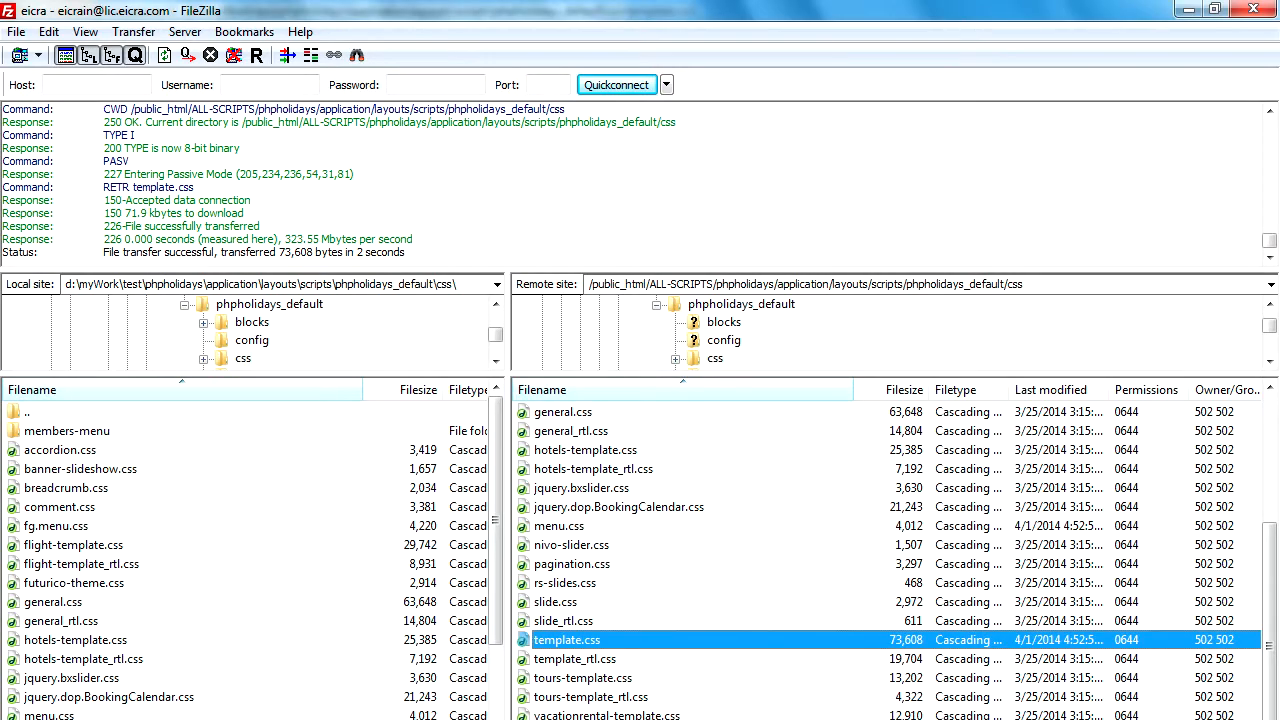
click(74, 622)
scroll(72, 628, down, 4)
click(74, 640)
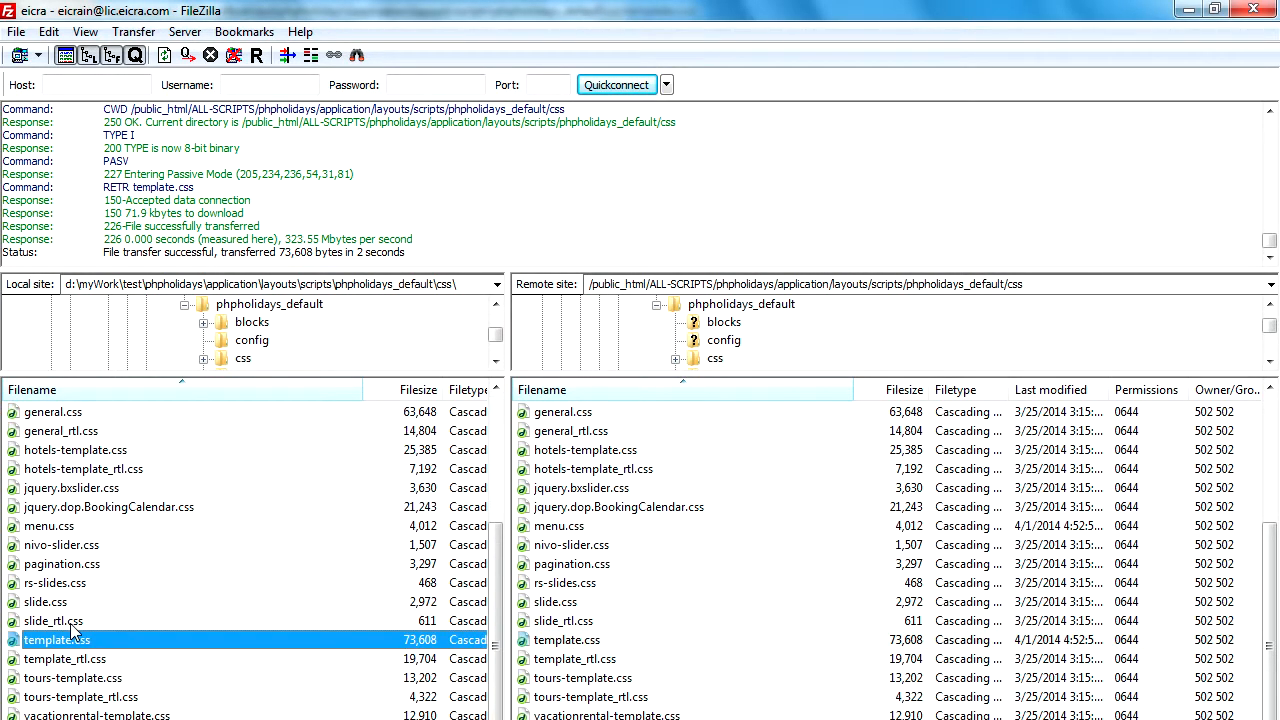
right_click(85, 648)
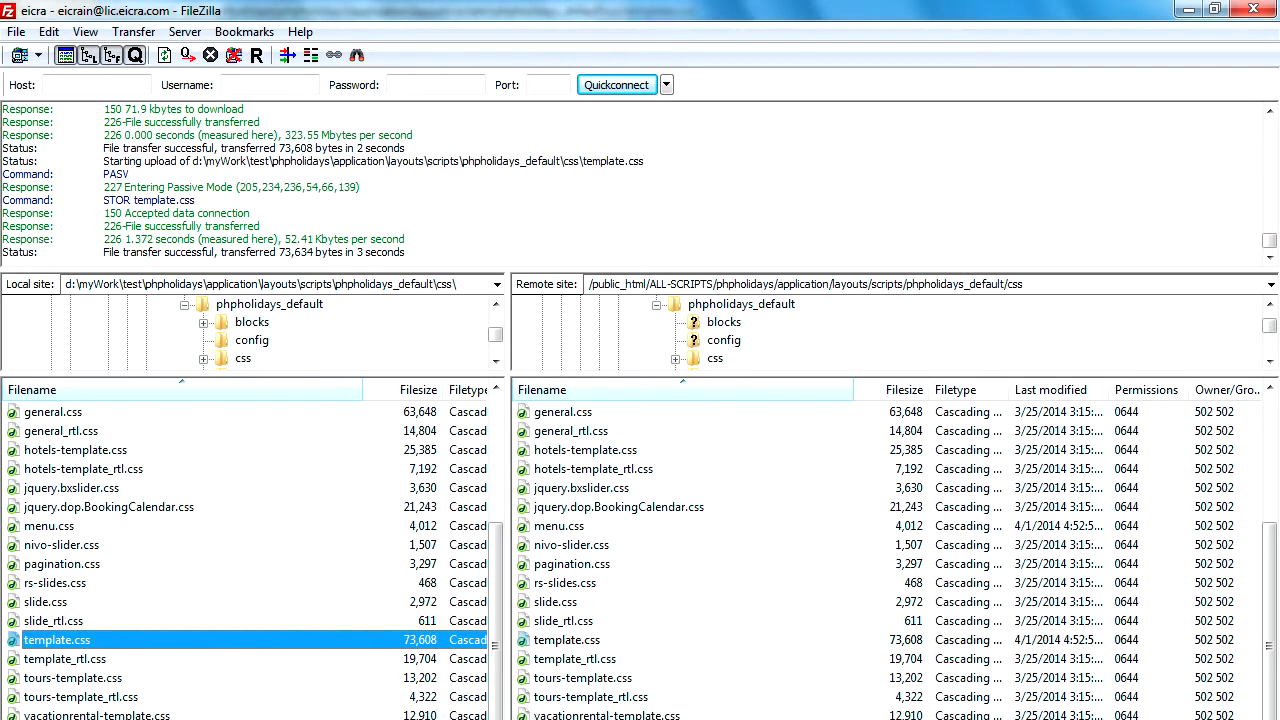
Switch to Firefox and reload the PHP Holidays home page to check the menu bar's background colour.
click(338, 719)
click(450, 719)
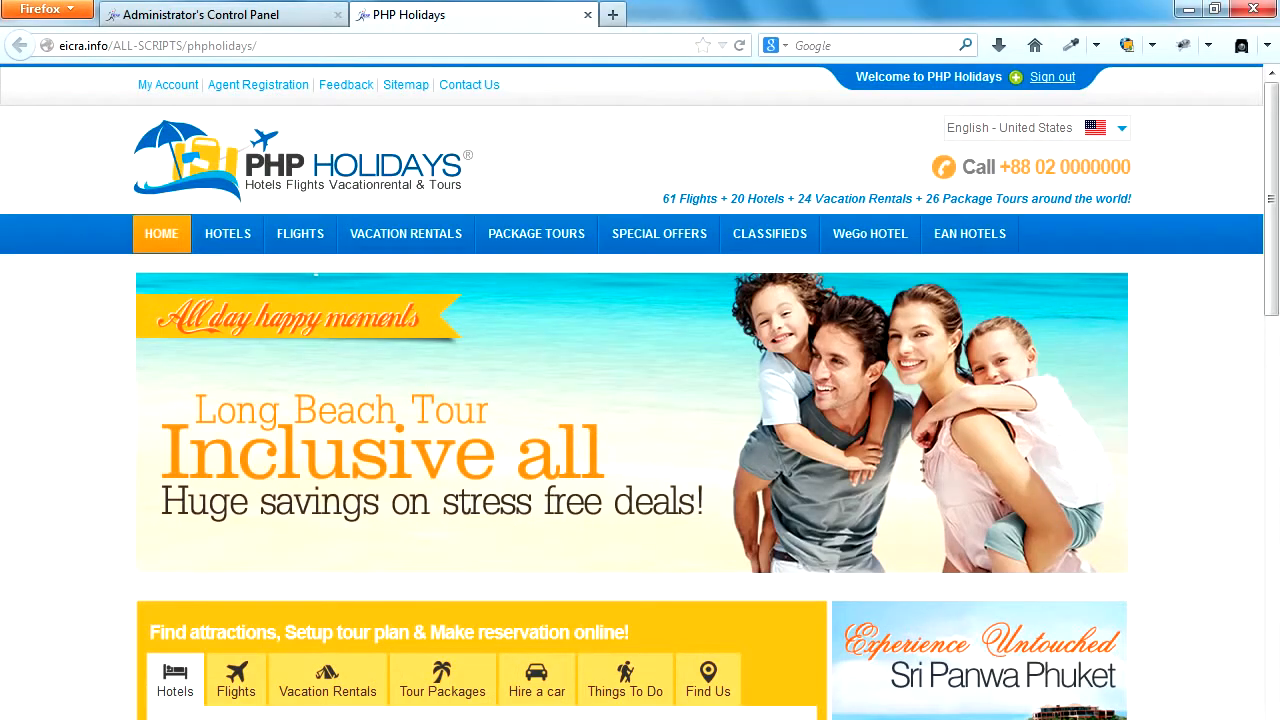
click(740, 47)
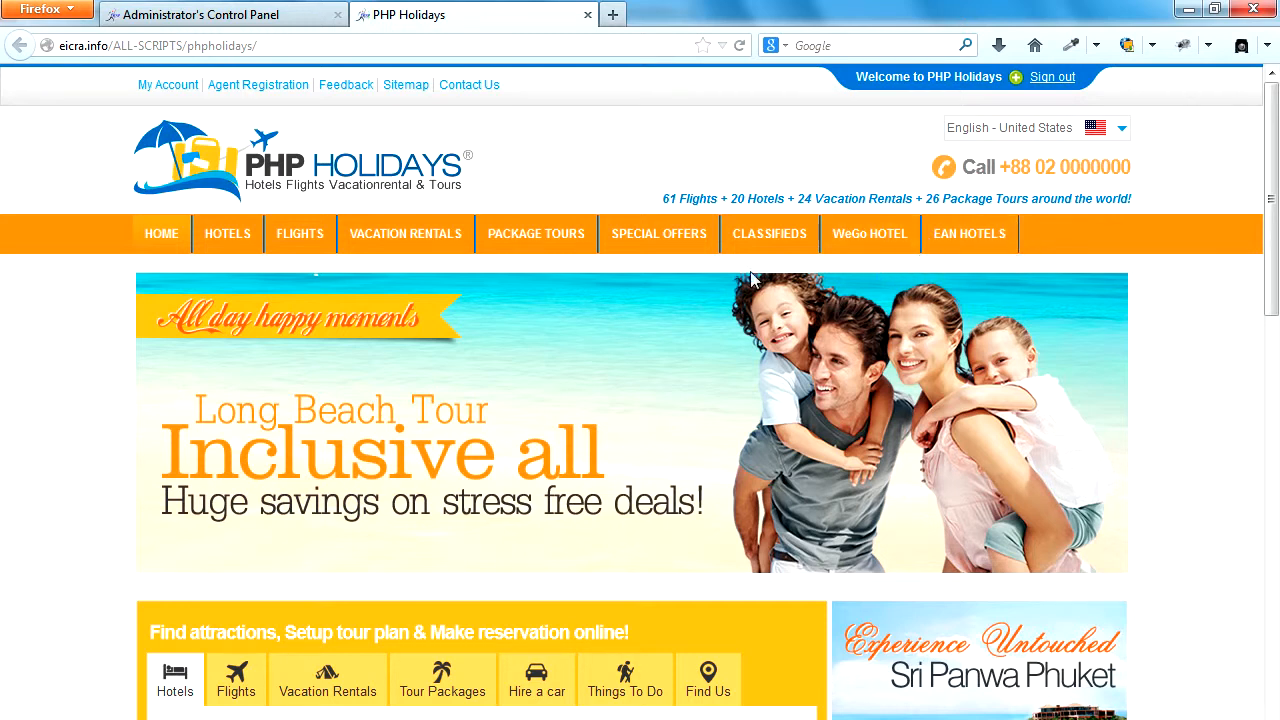
mouse_move(537, 237)
Switch to Dreamweaver and highlight the menu_header.phtml file name and its blocks folder in phpholidays-home.phtml's Top Navigation block.
key(alt+Tab)
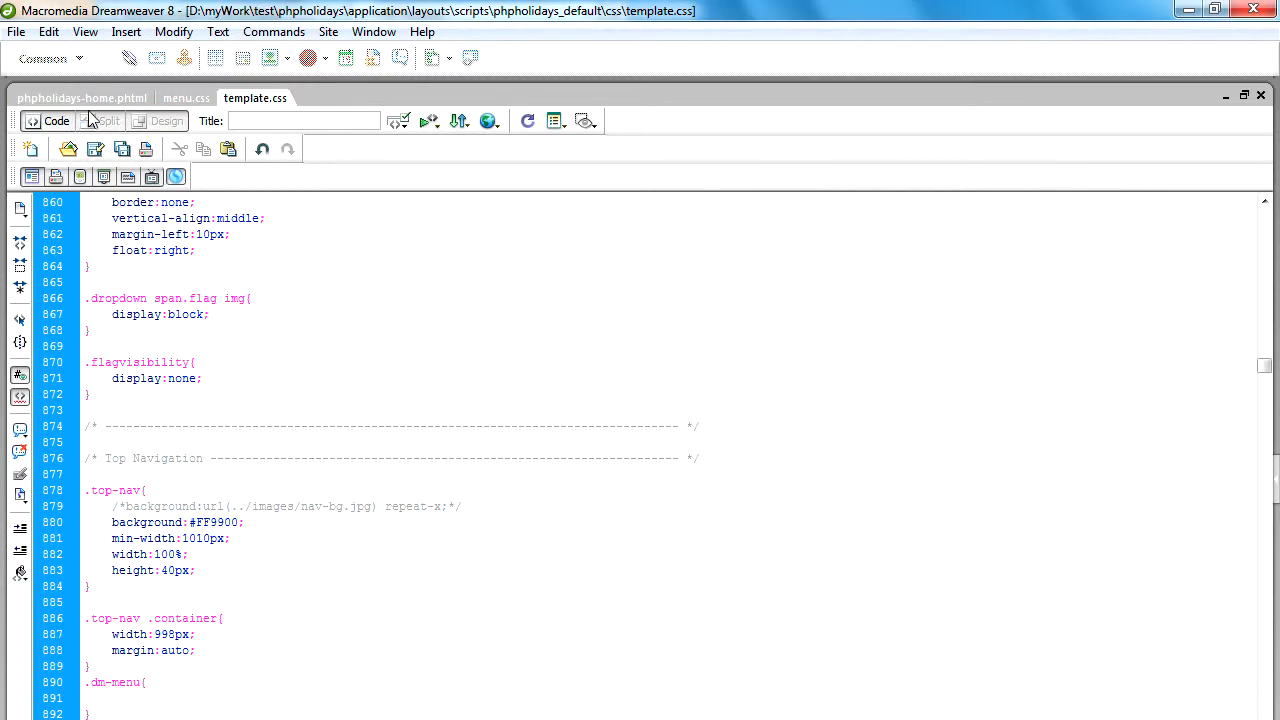
click(114, 101)
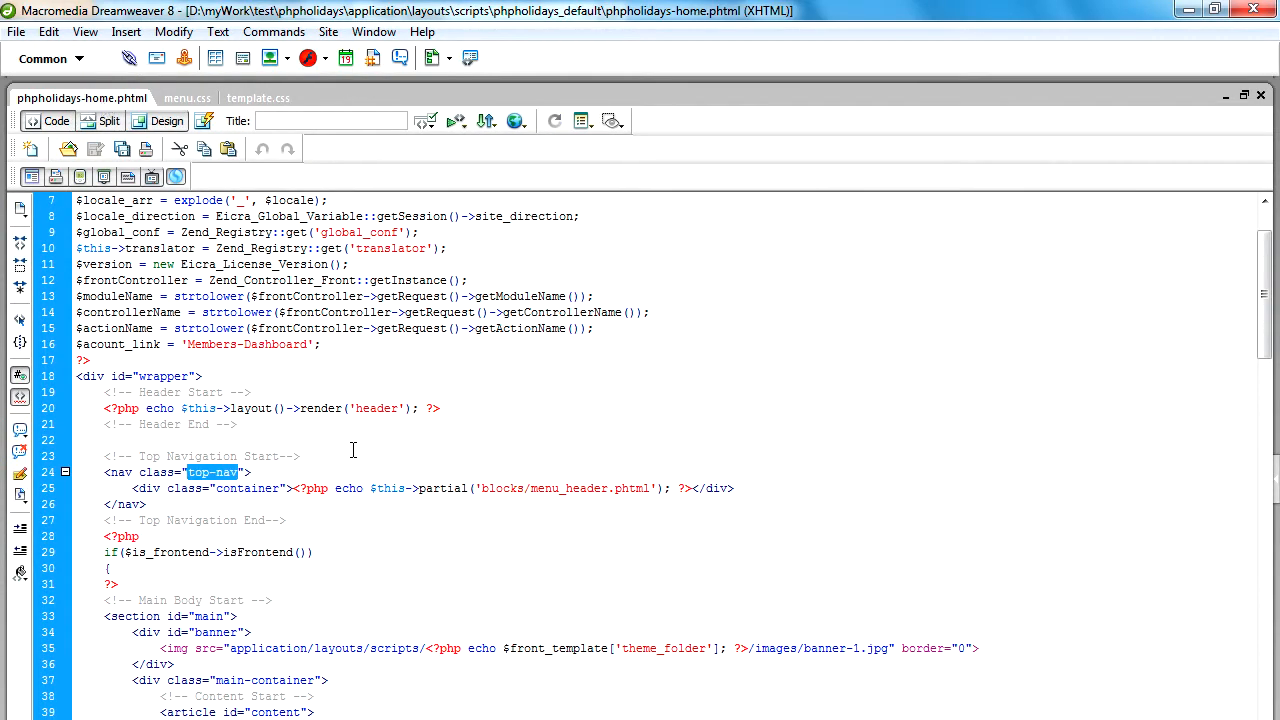
click(540, 490)
drag(533, 490, 652, 497)
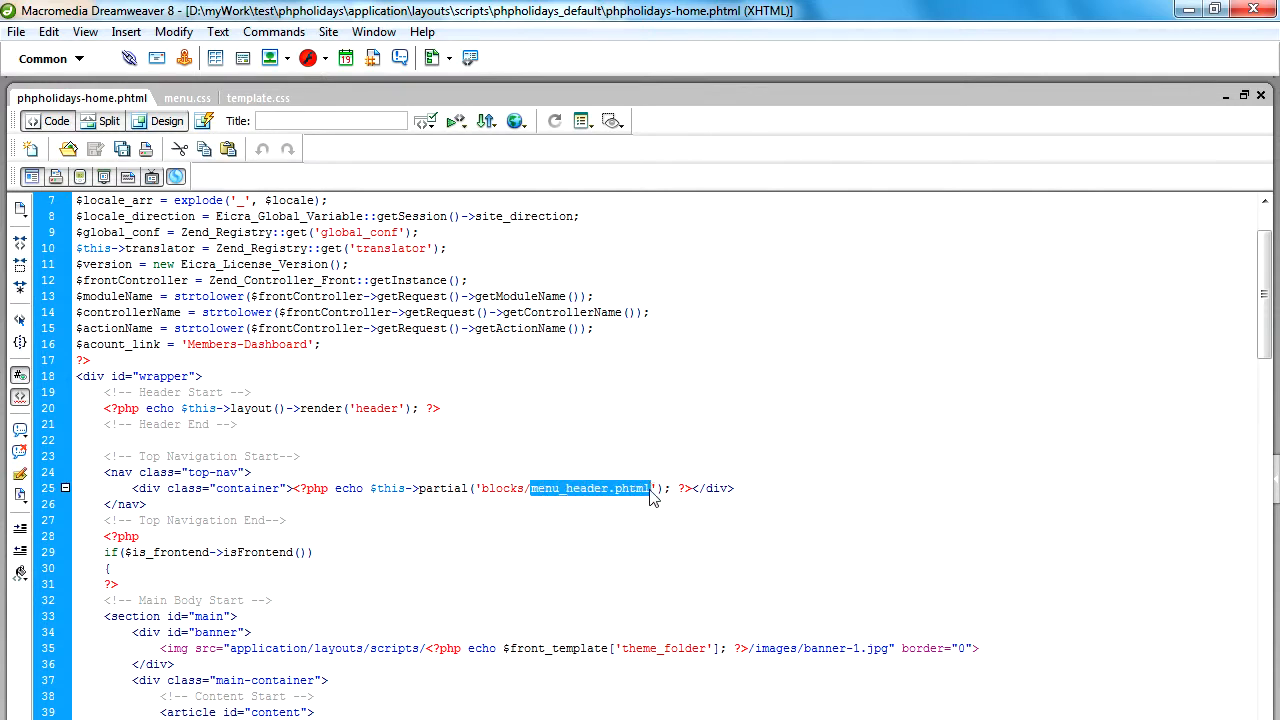
double_click(505, 488)
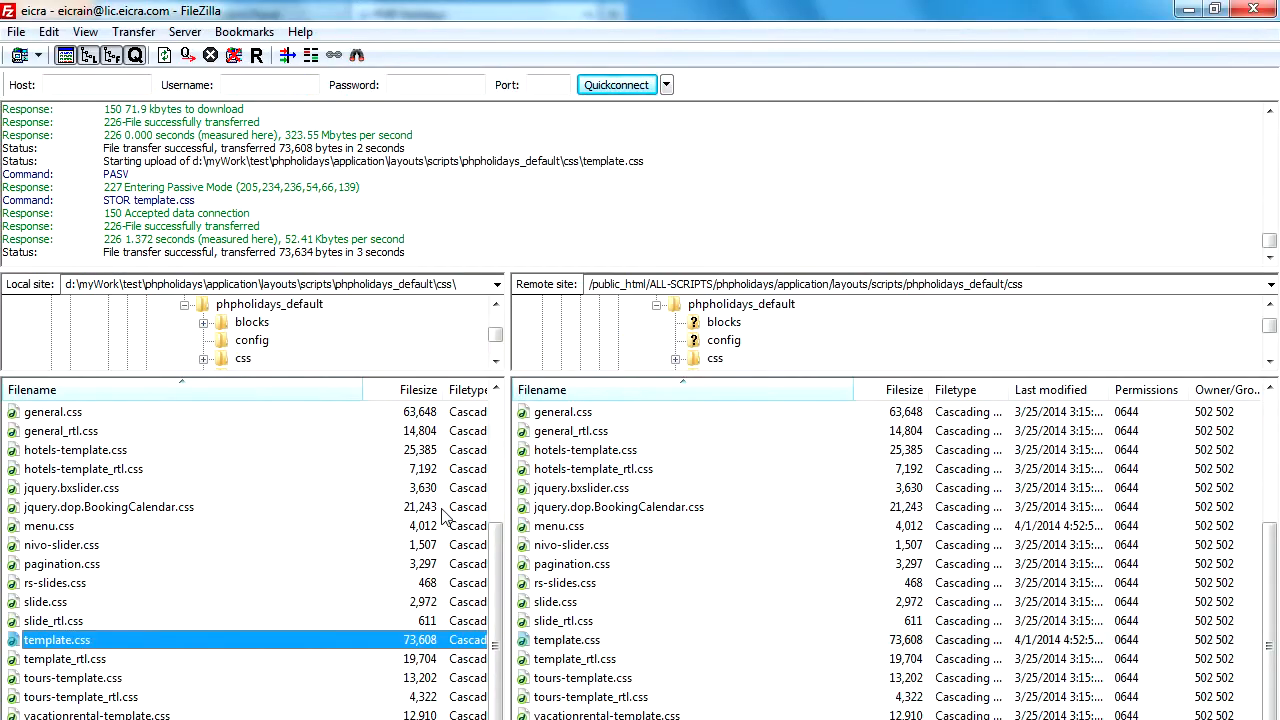
Switch to FileZilla and return both the local and remote sites to the phpholidays_default folder.
click(556, 412)
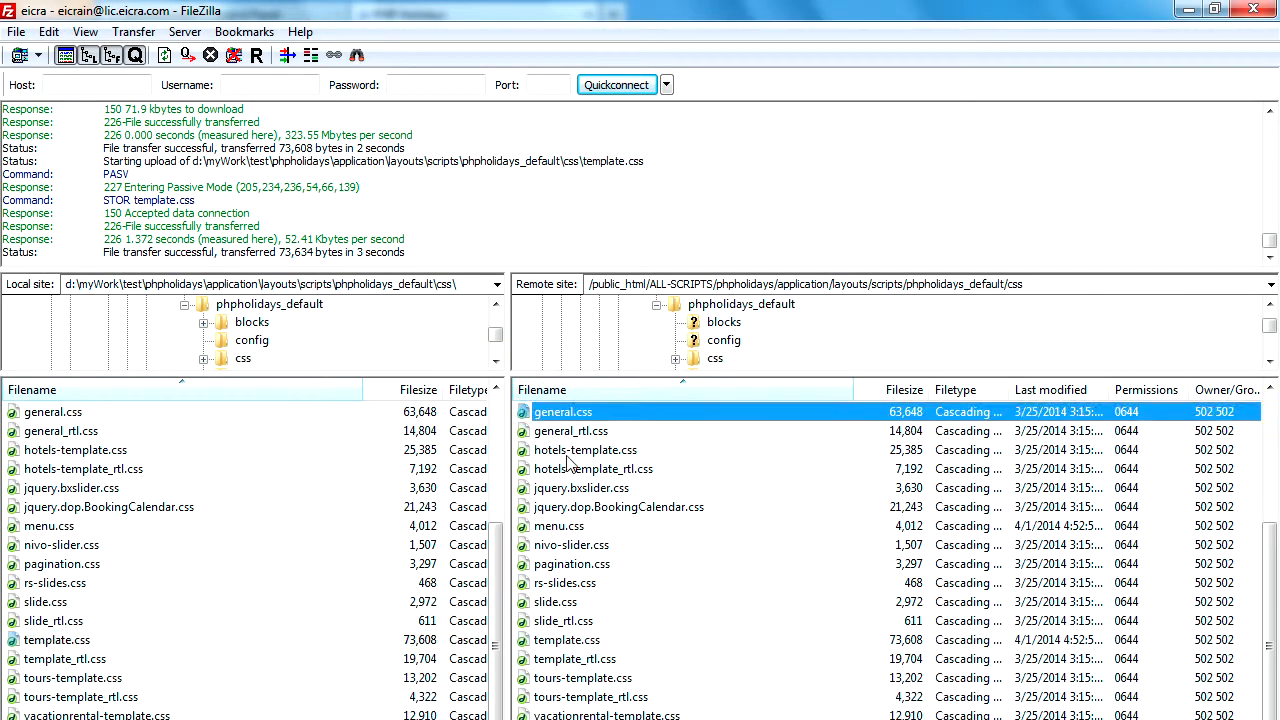
double_click(537, 415)
click(83, 438)
scroll(88, 467, up, 4)
double_click(16, 413)
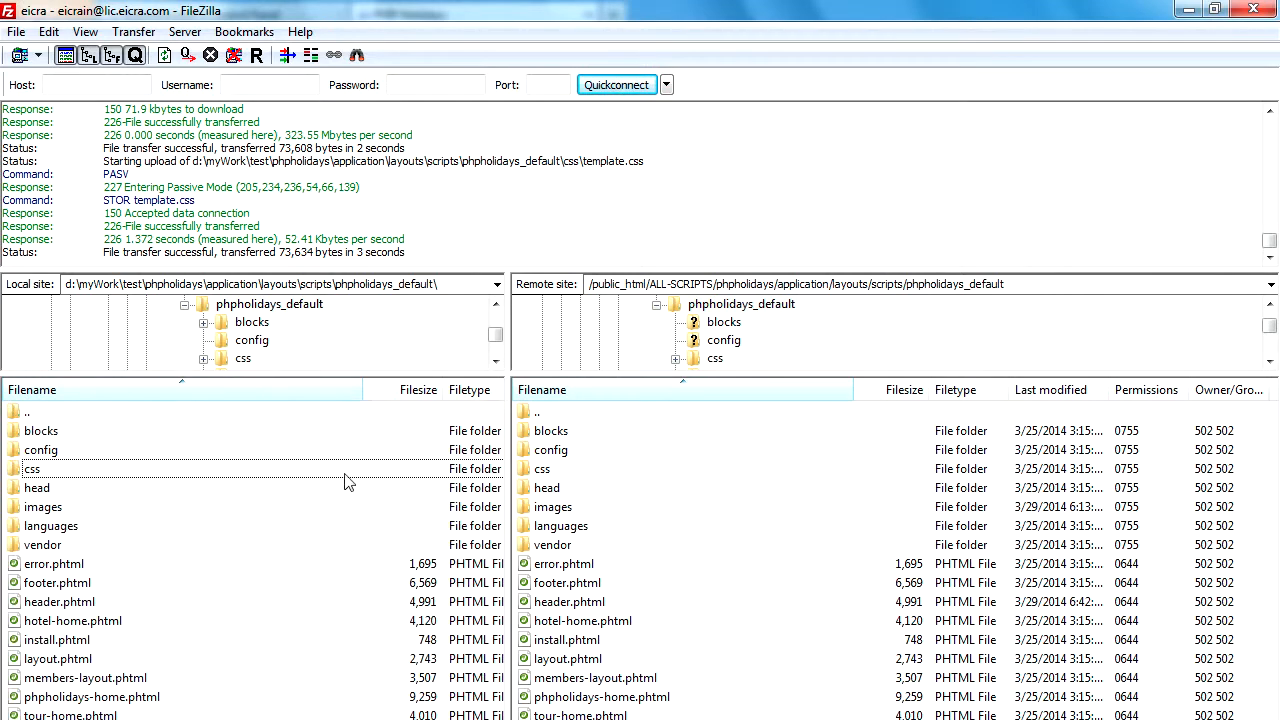
Open the remote blocks folder and download menu_header.phtml from it.
double_click(549, 432)
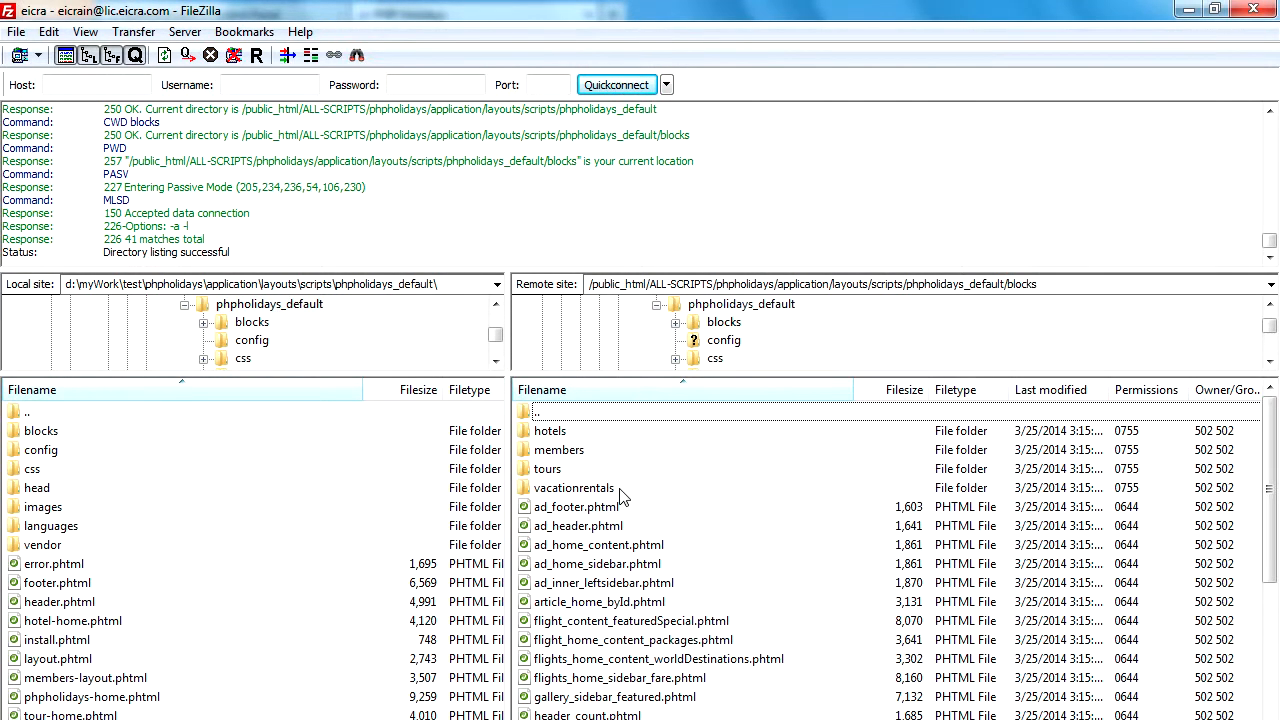
click(600, 490)
scroll(598, 497, down, 3)
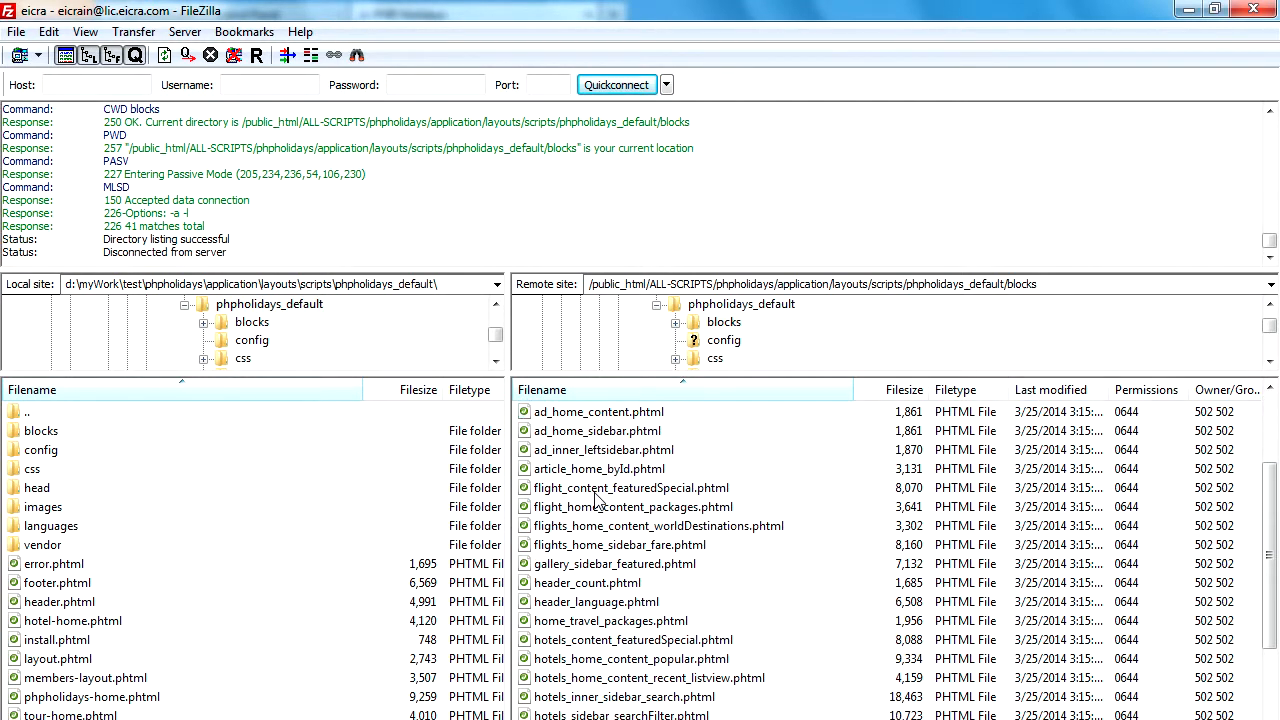
scroll(640, 542, down, 3)
click(640, 562)
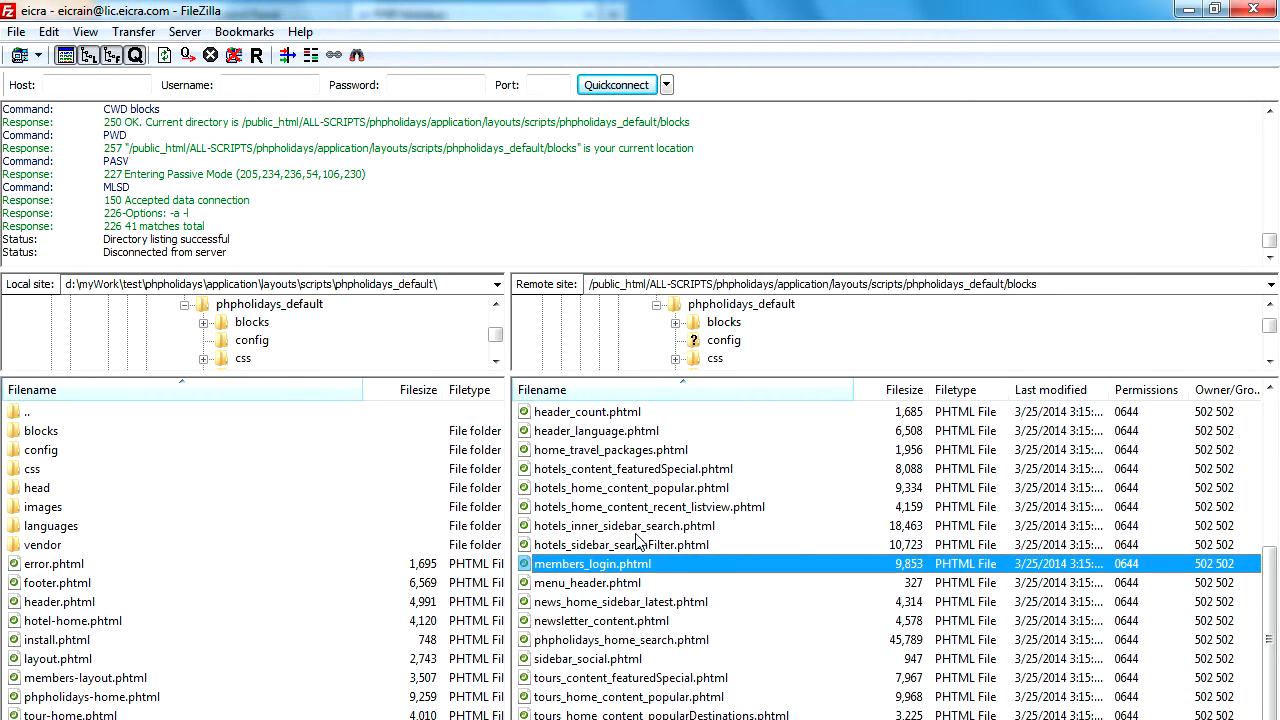
scroll(637, 541, down, 2)
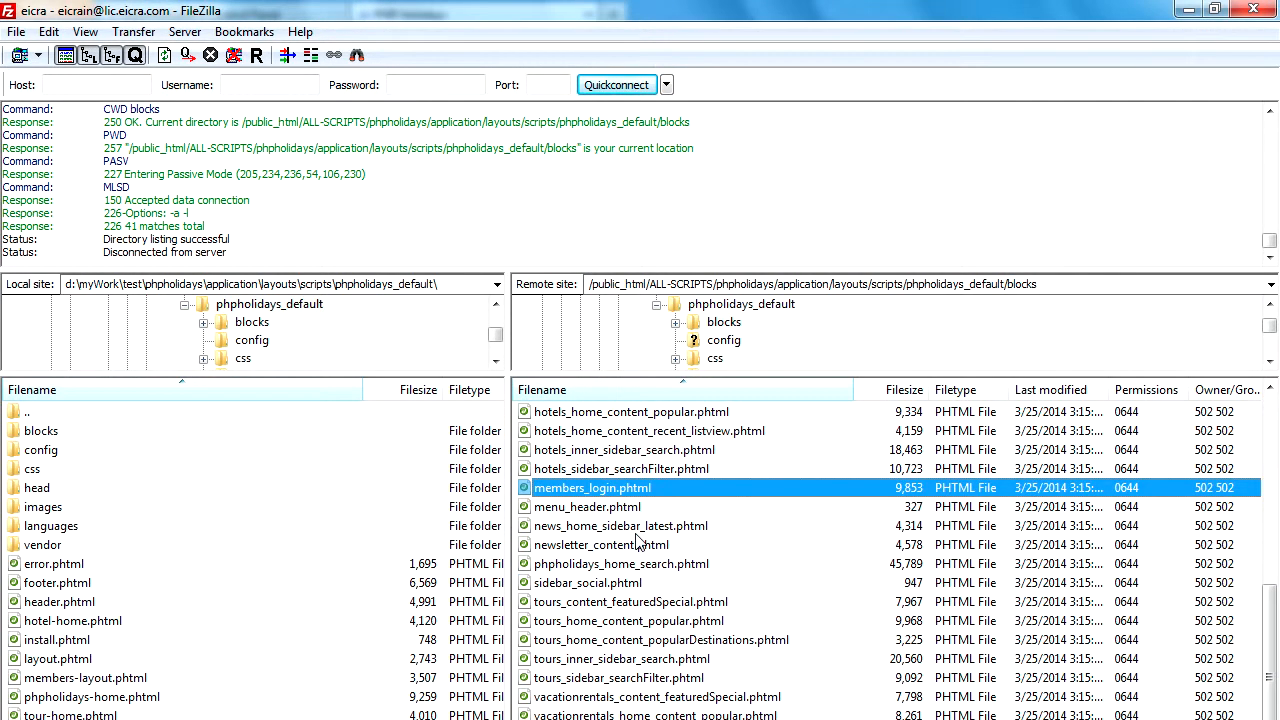
click(590, 508)
right_click(596, 507)
click(625, 516)
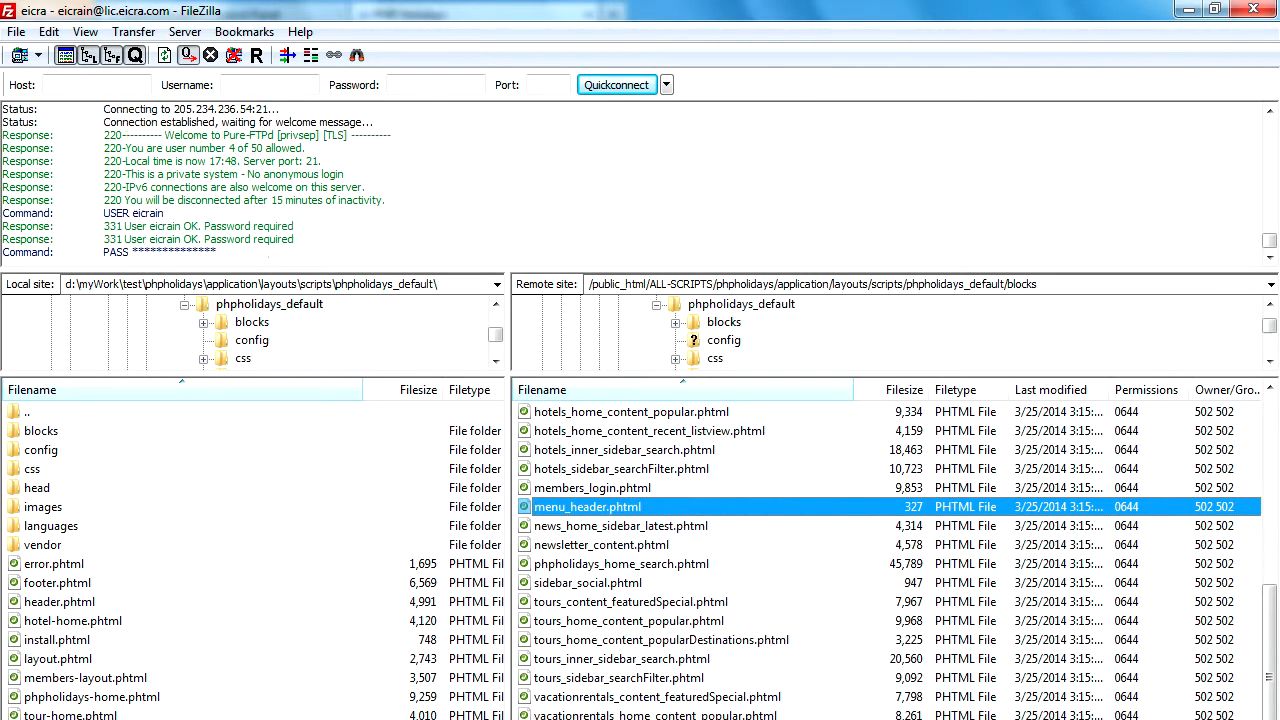
Switch to Dreamweaver and open menu_header.phtml from the blocks folder.
click(326, 718)
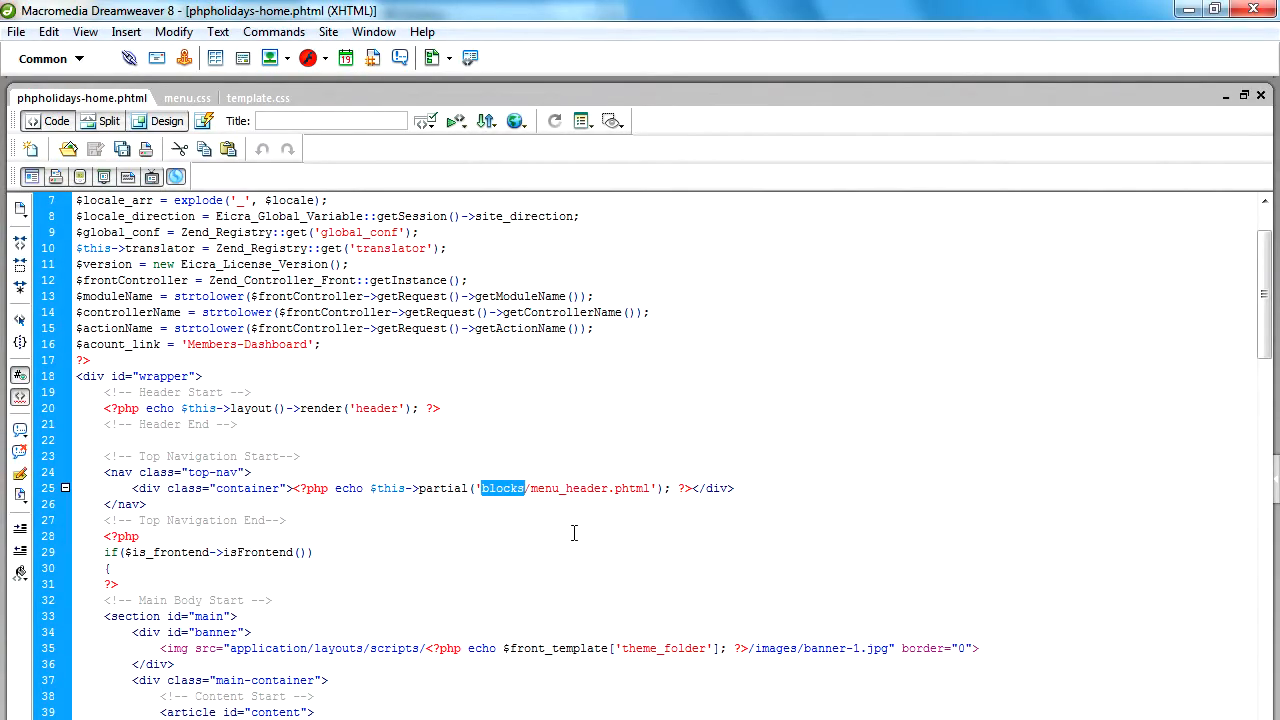
click(262, 315)
click(68, 148)
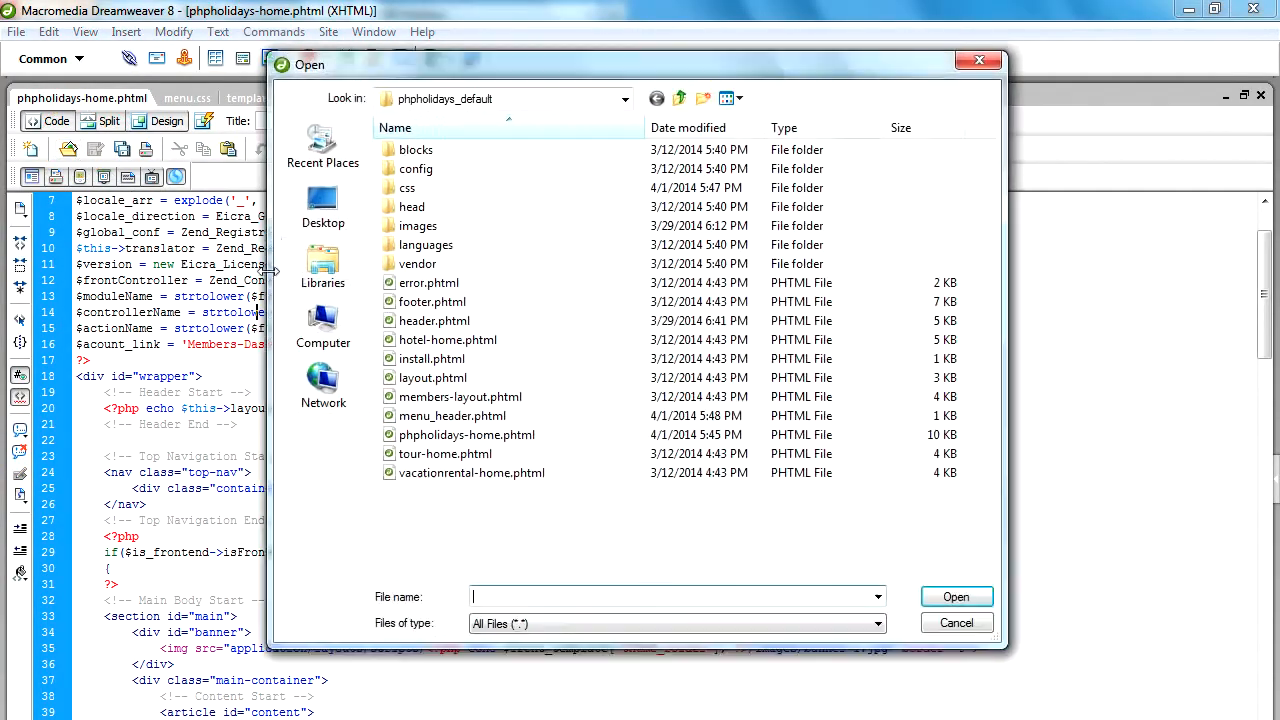
double_click(416, 151)
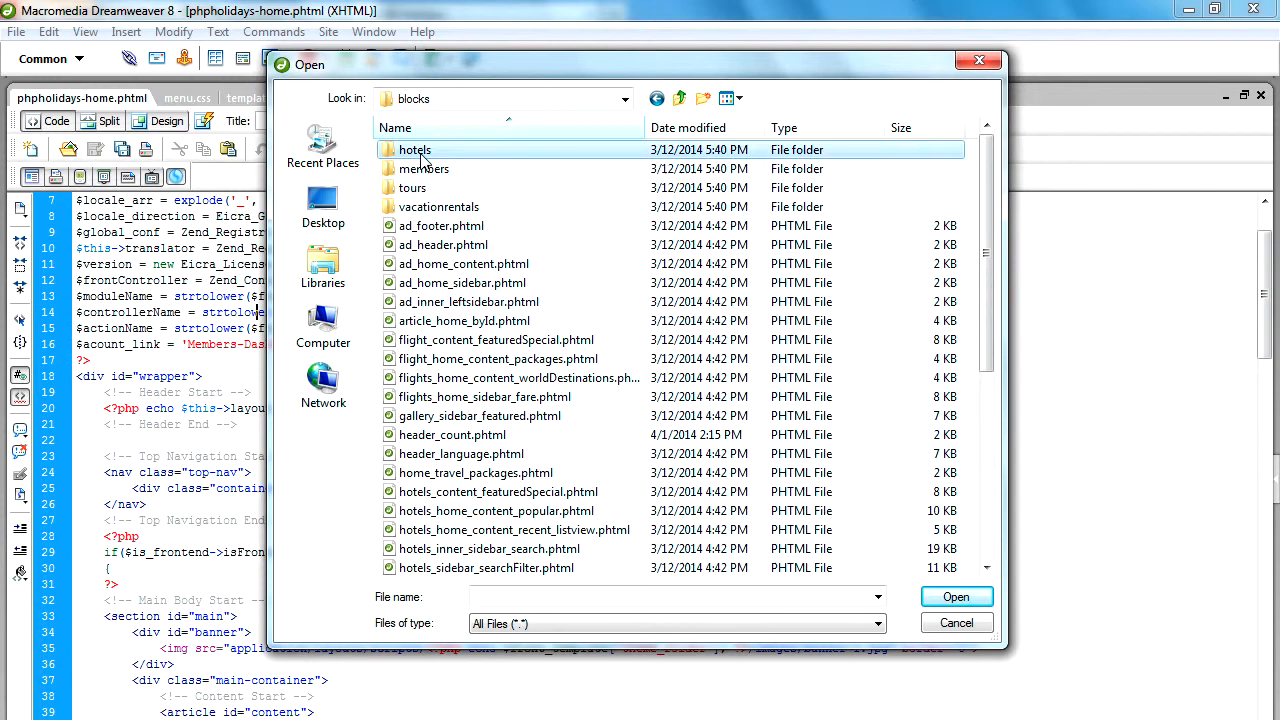
key(m)
key(m)
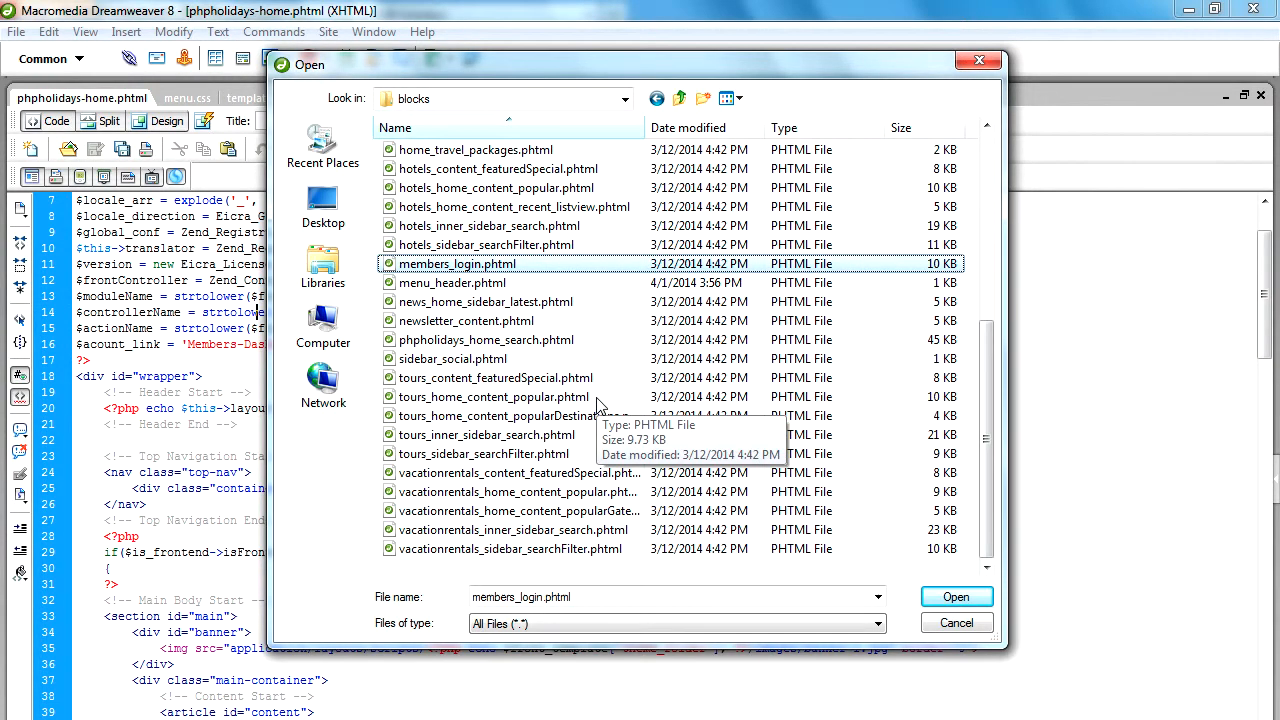
key(m)
click(952, 596)
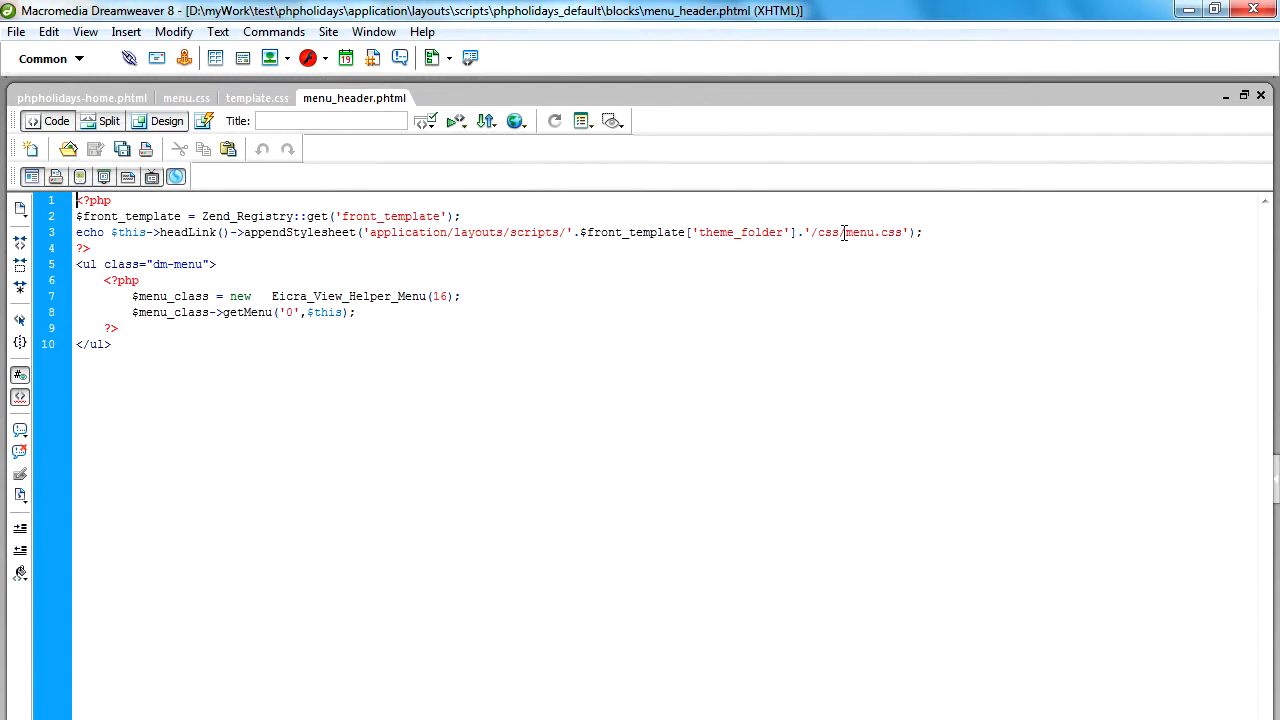
Examine menu_header.phtml, highlighting the linked menu.css stylesheet and the list's dm-menu class name.
drag(846, 232, 903, 238)
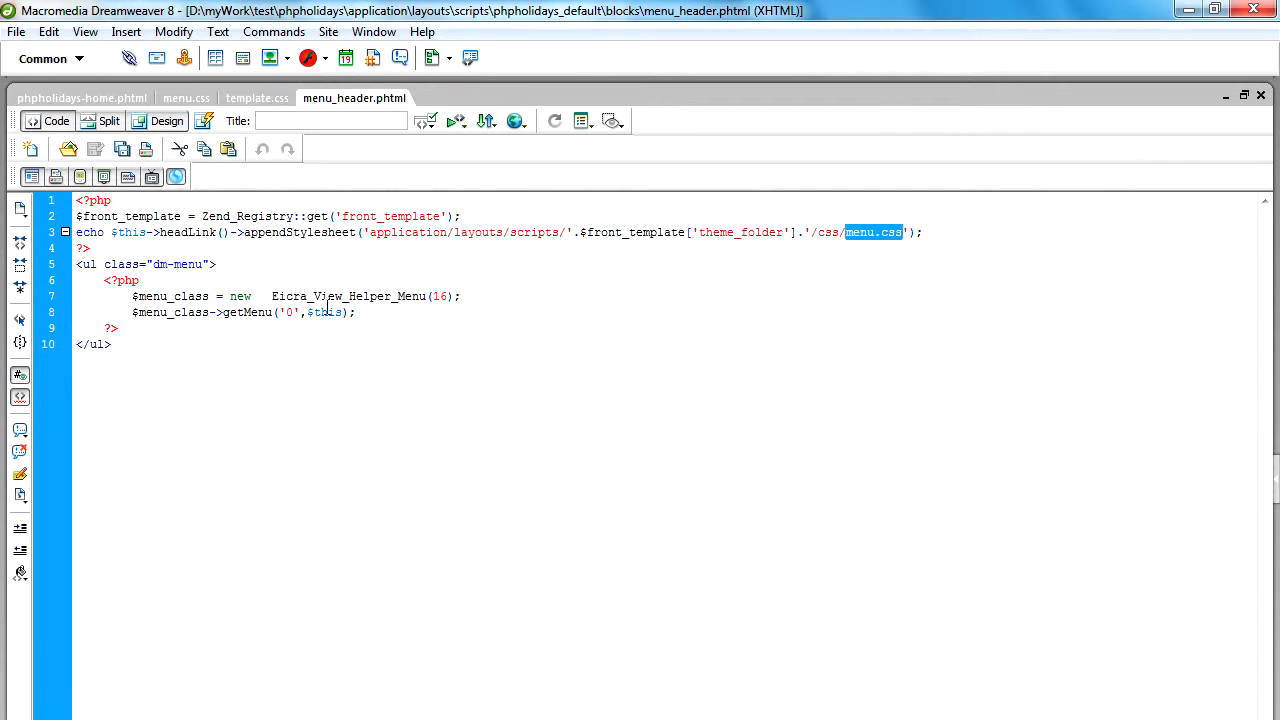
drag(153, 264, 205, 266)
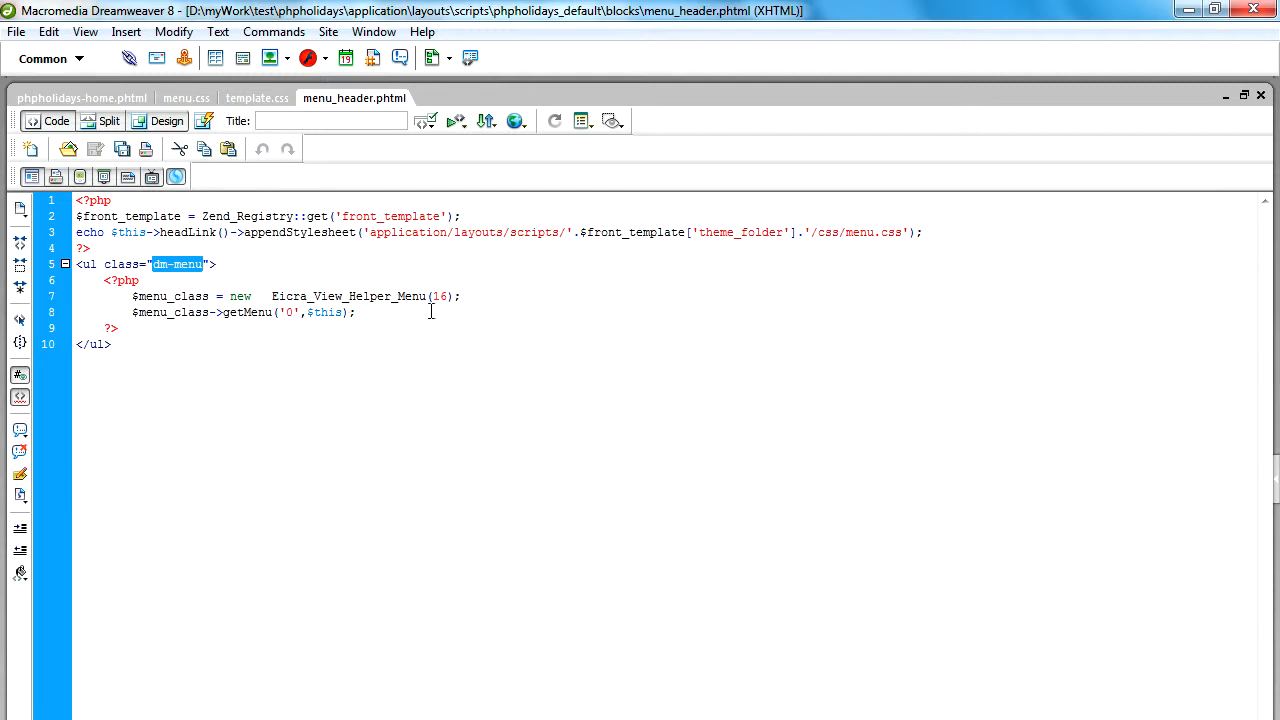
drag(847, 233, 899, 236)
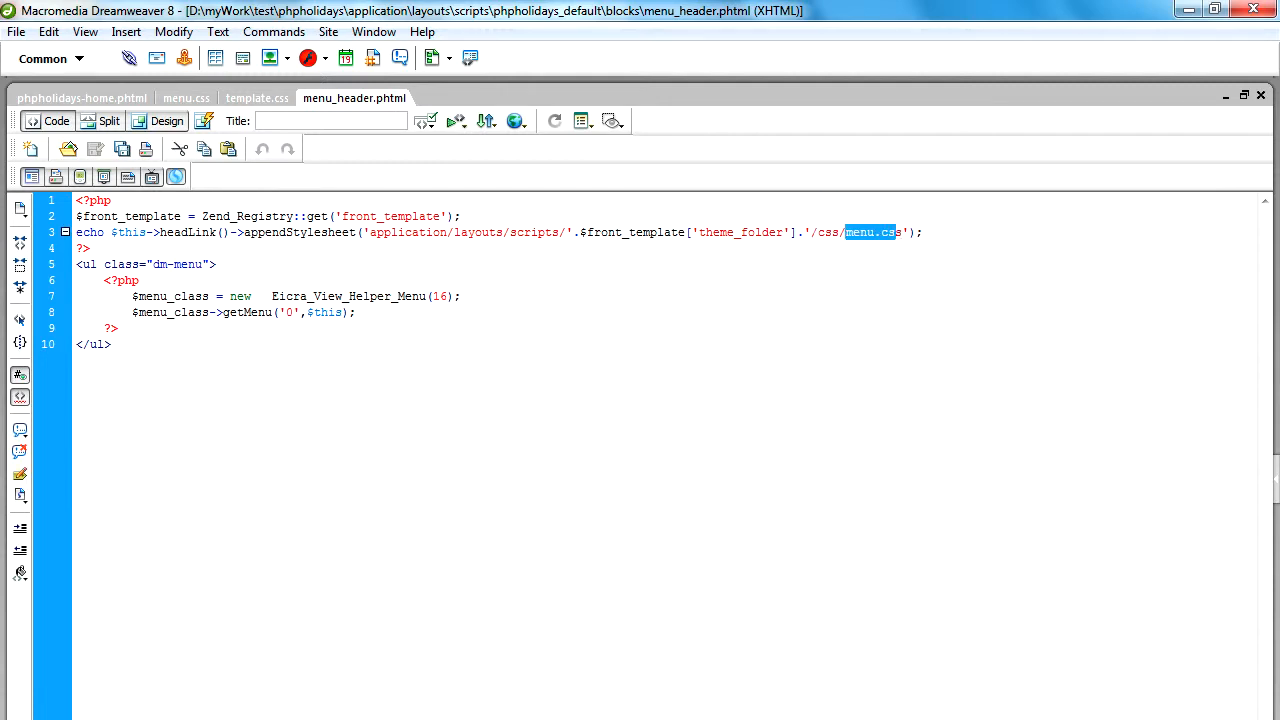
Switch to FileZilla and open the css folder of phpholidays_default on both the remote and local sites.
key(alt+Tab)
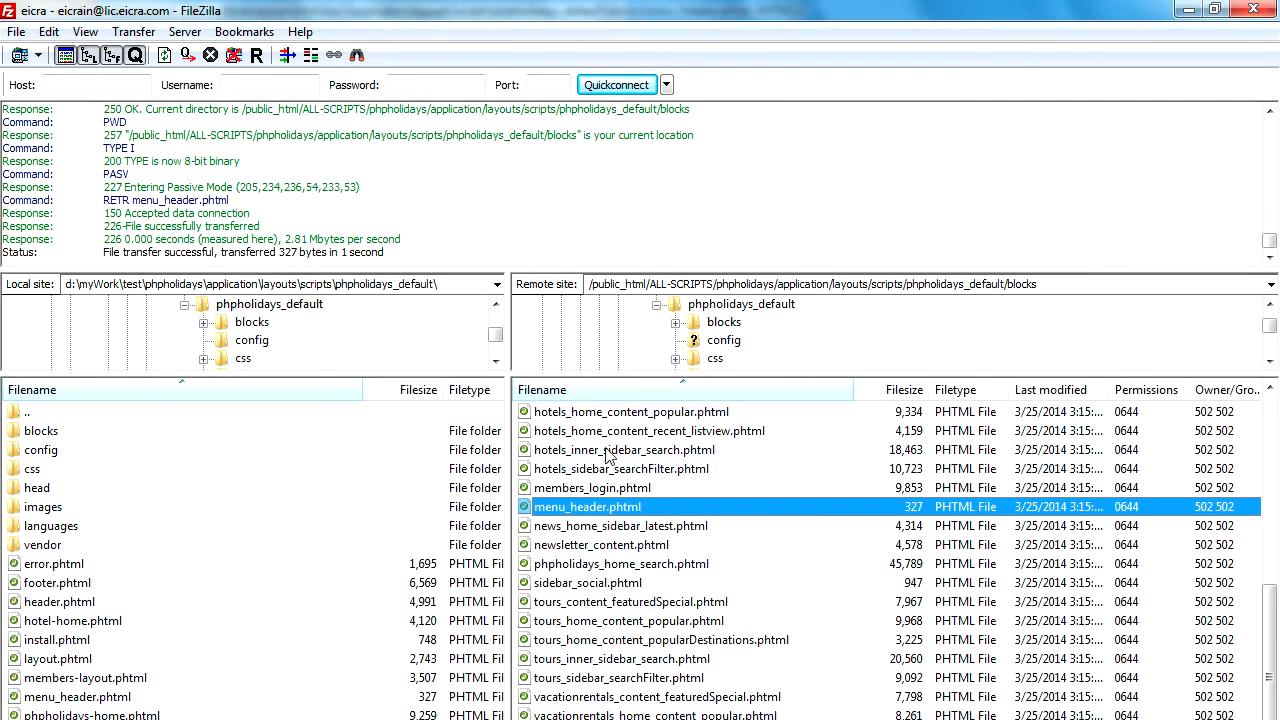
click(610, 452)
scroll(600, 495, up, 7)
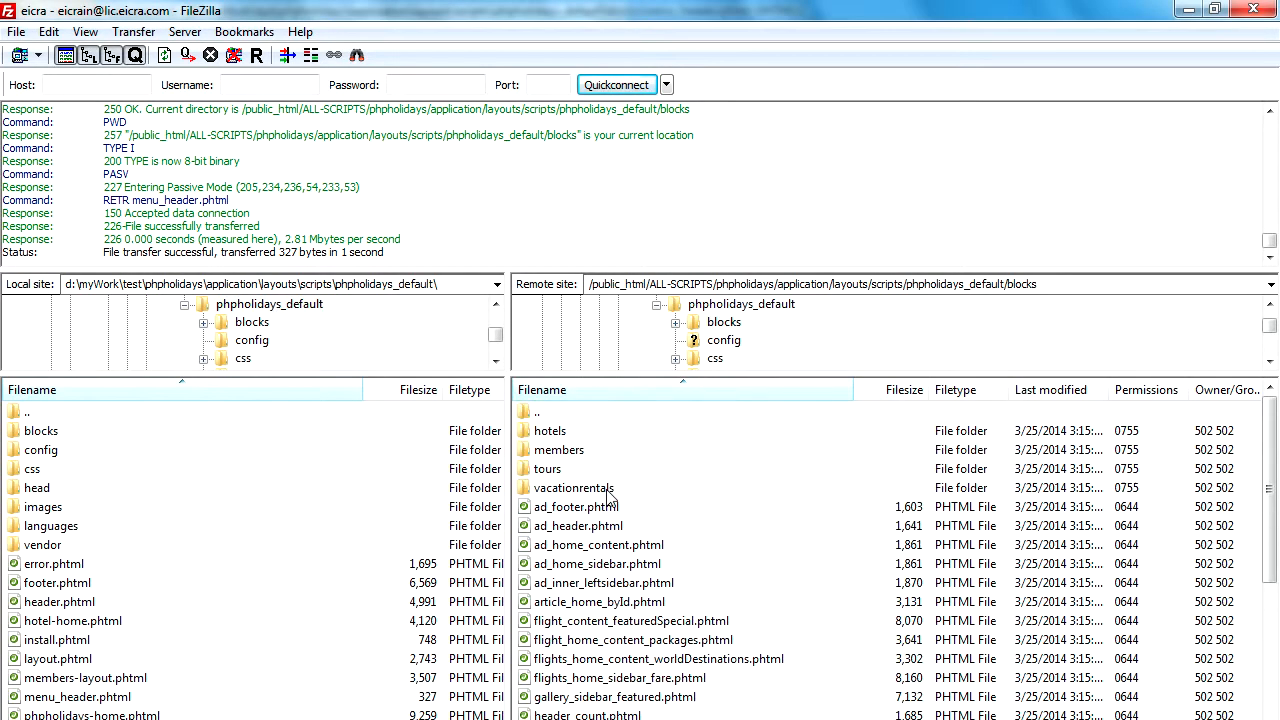
double_click(532, 413)
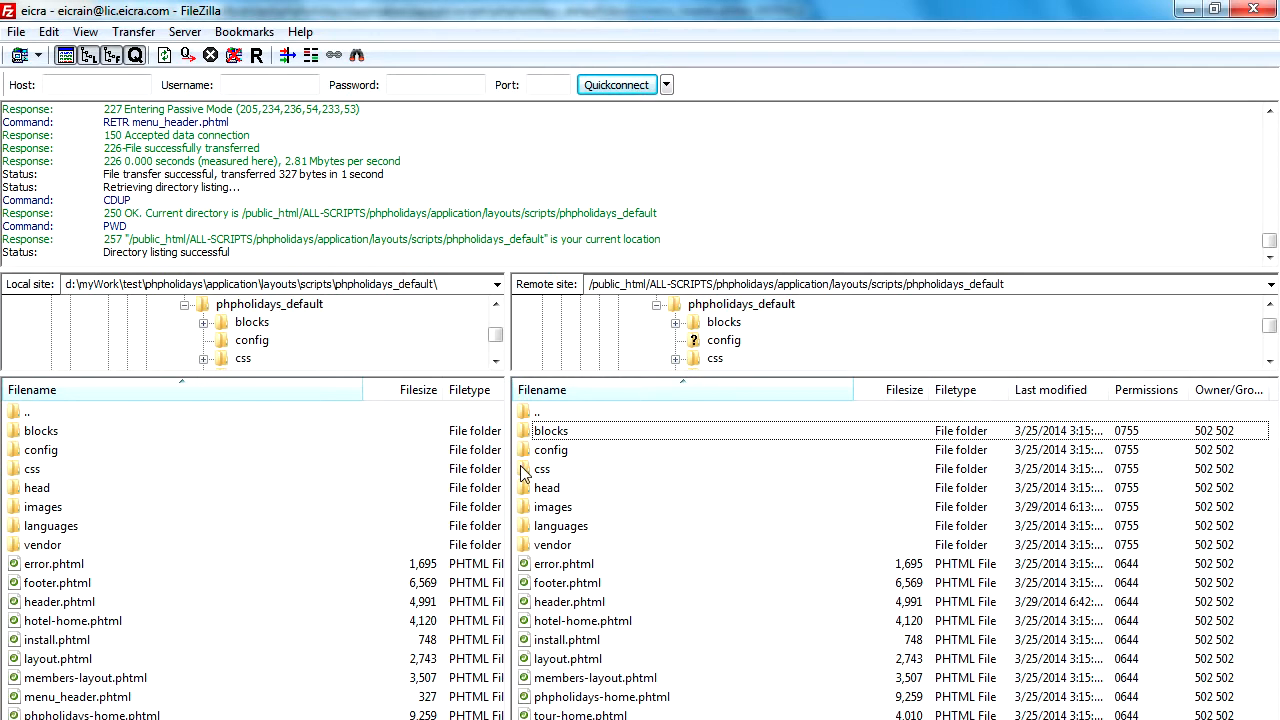
double_click(530, 469)
double_click(32, 469)
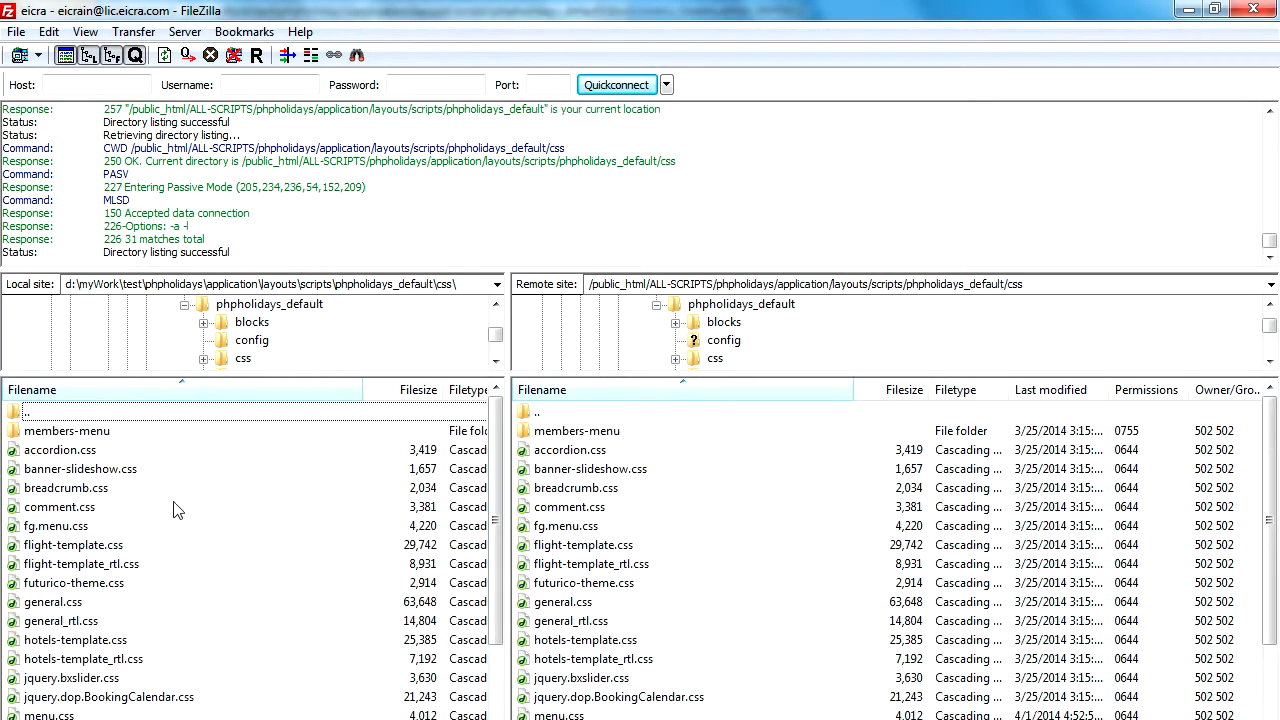
Download menu.css from the remote css folder to the local css folder.
click(558, 470)
scroll(585, 568, down, 3)
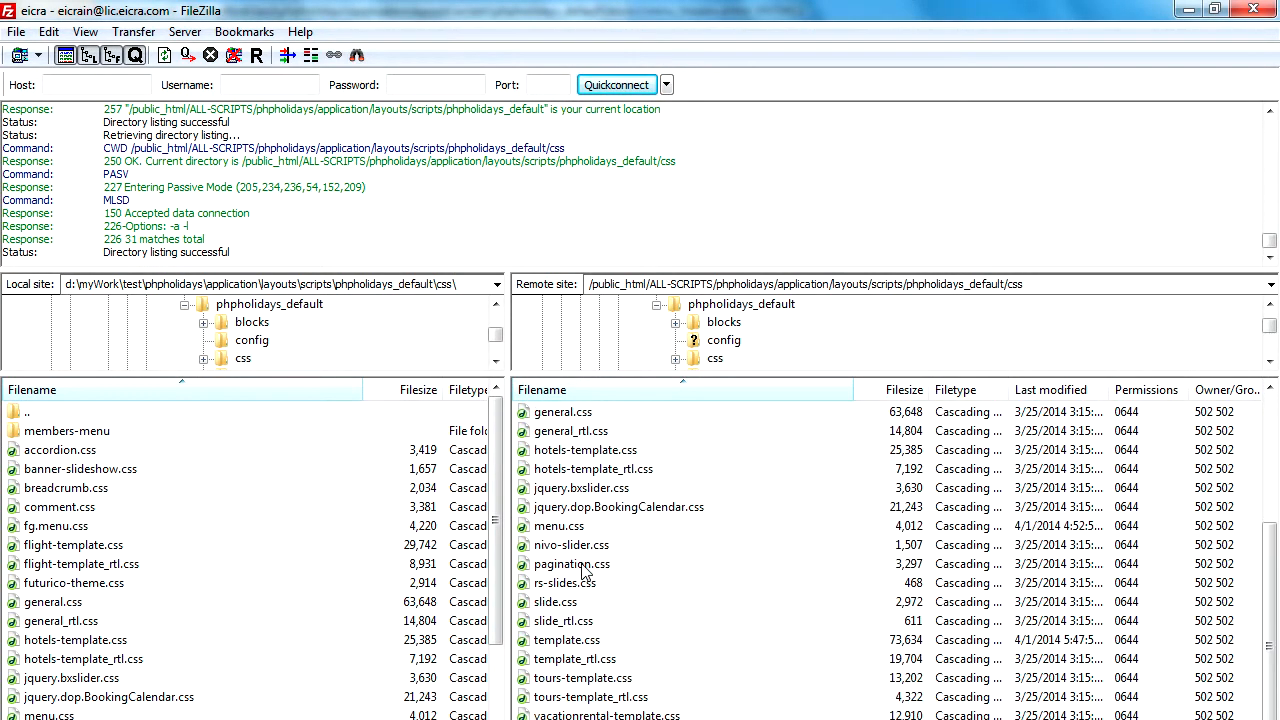
right_click(558, 527)
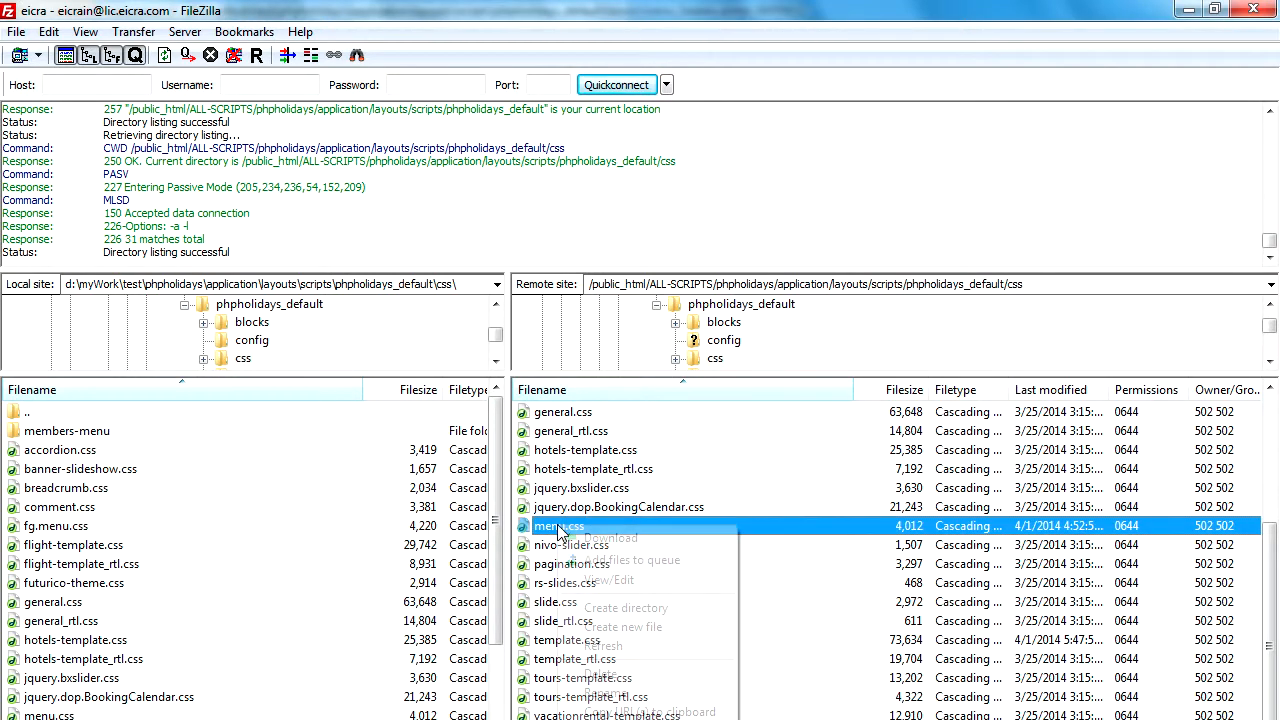
click(592, 539)
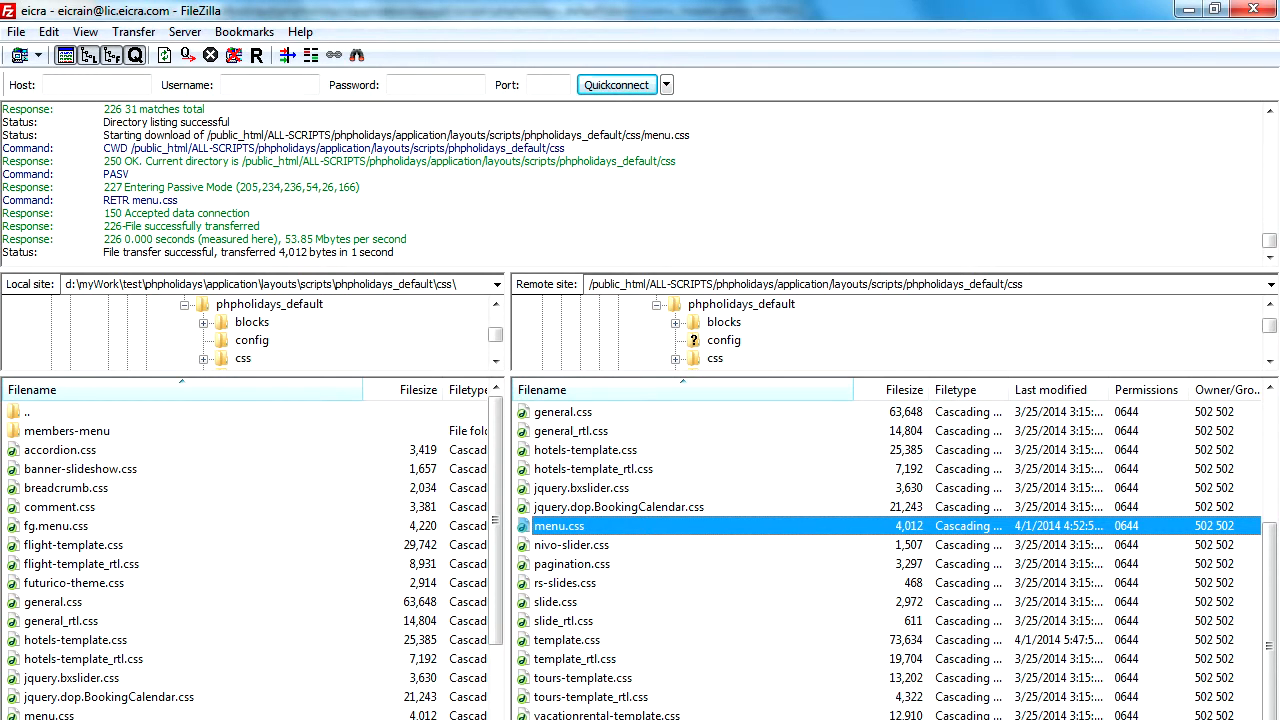
Switch to Dreamweaver, reload the externally modified menu.css, and highlight the dm-menu class name in its first rule.
key(alt+Tab)
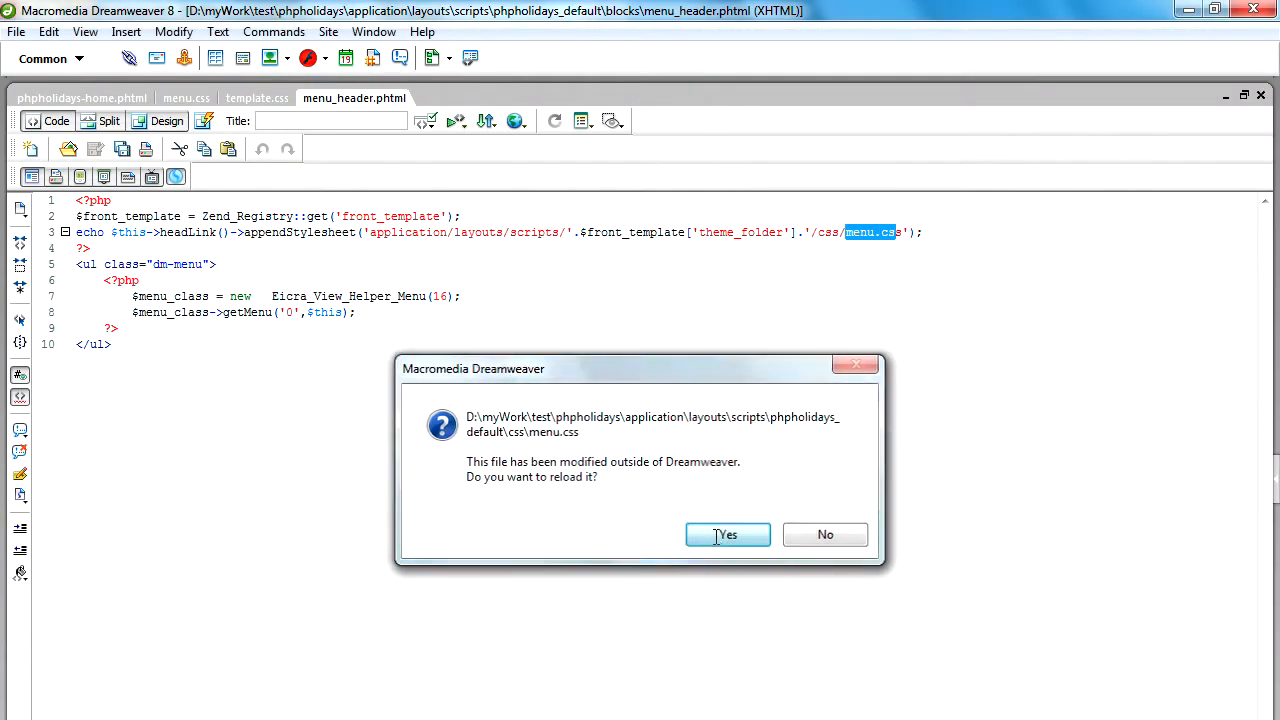
click(724, 535)
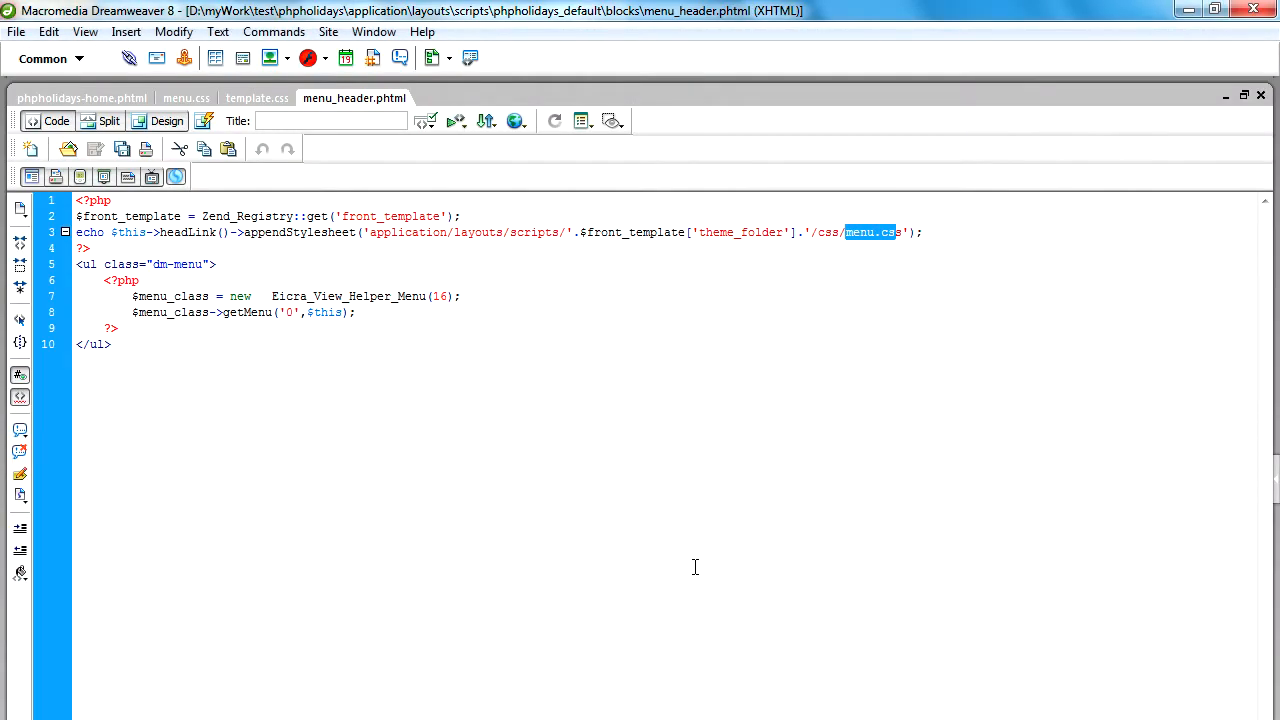
click(192, 98)
scroll(186, 543, up, 20)
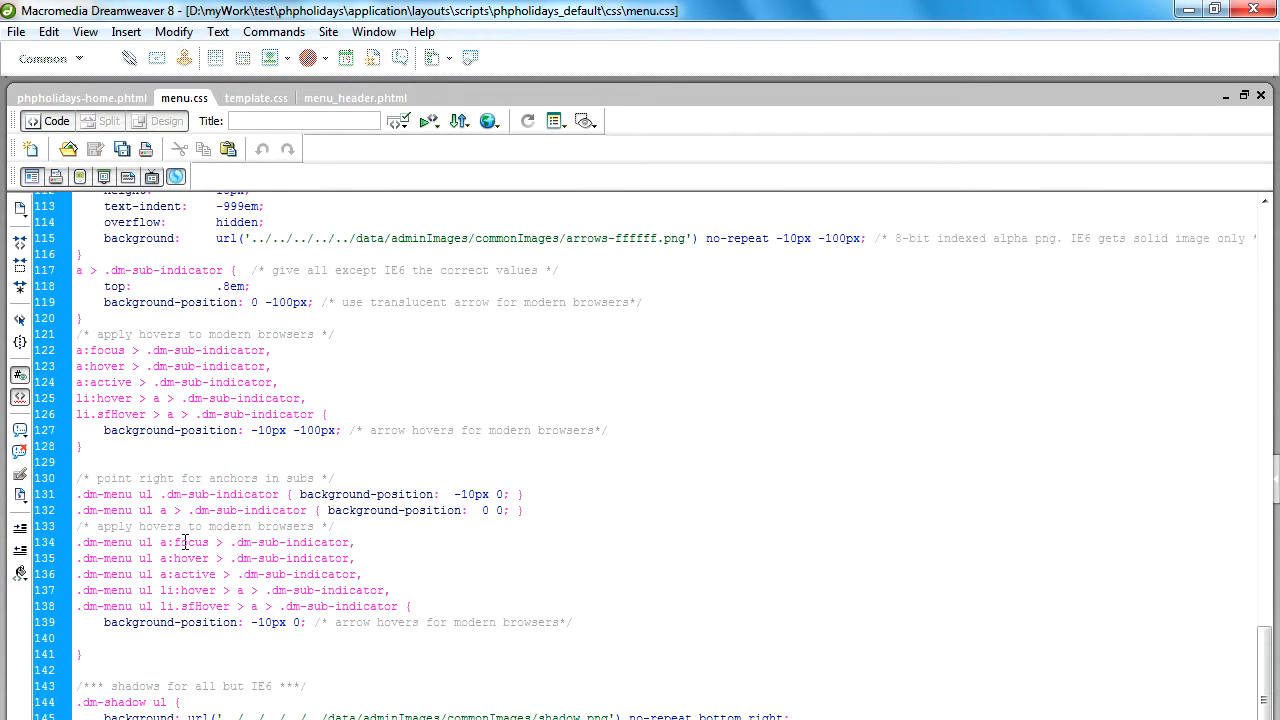
scroll(184, 542, up, 9)
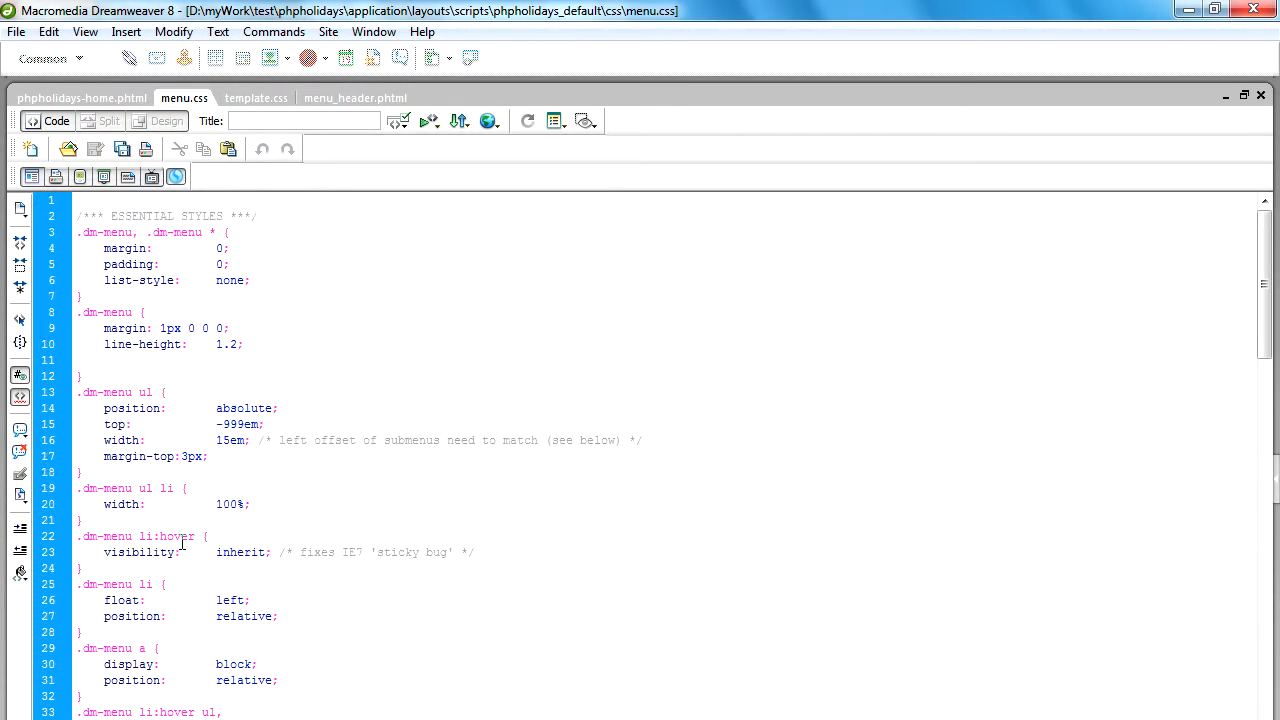
drag(133, 232, 82, 233)
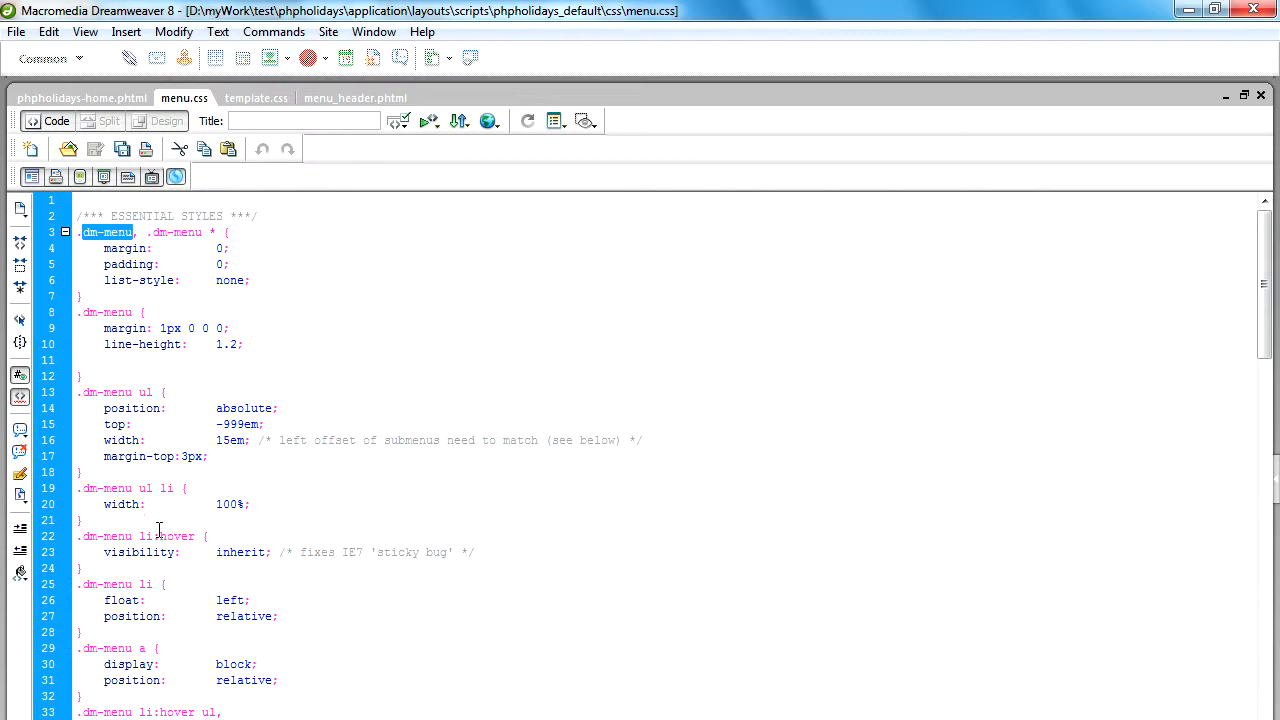
Set the border-left width to 0px in the .dm-menu a rule of the demo skin section.
scroll(158, 530, down, 14)
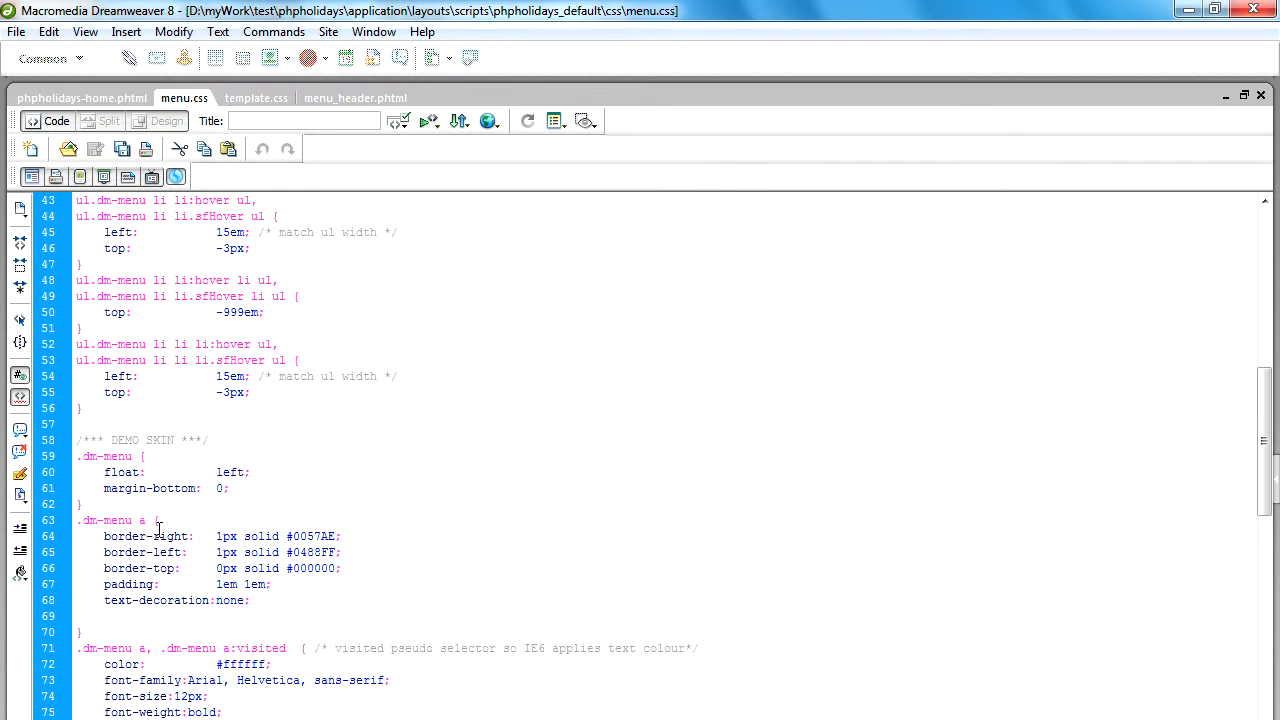
scroll(158, 530, down, 1)
drag(105, 490, 190, 490)
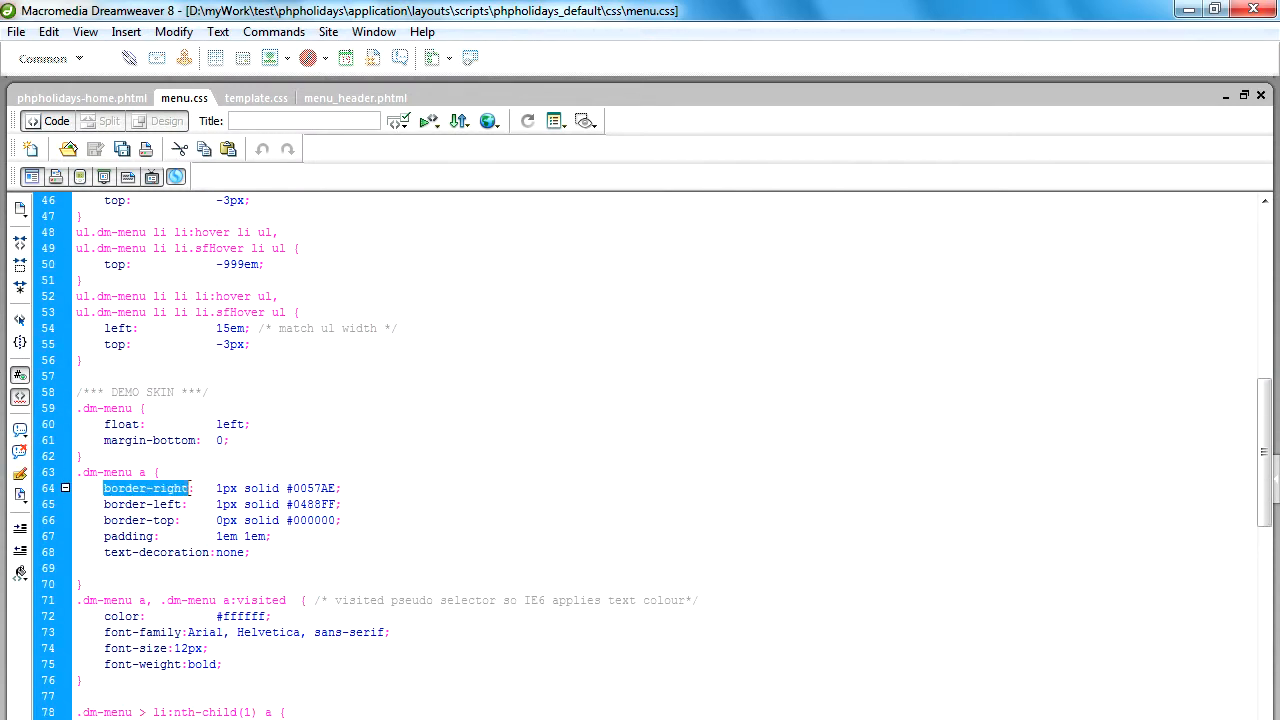
drag(104, 506, 215, 506)
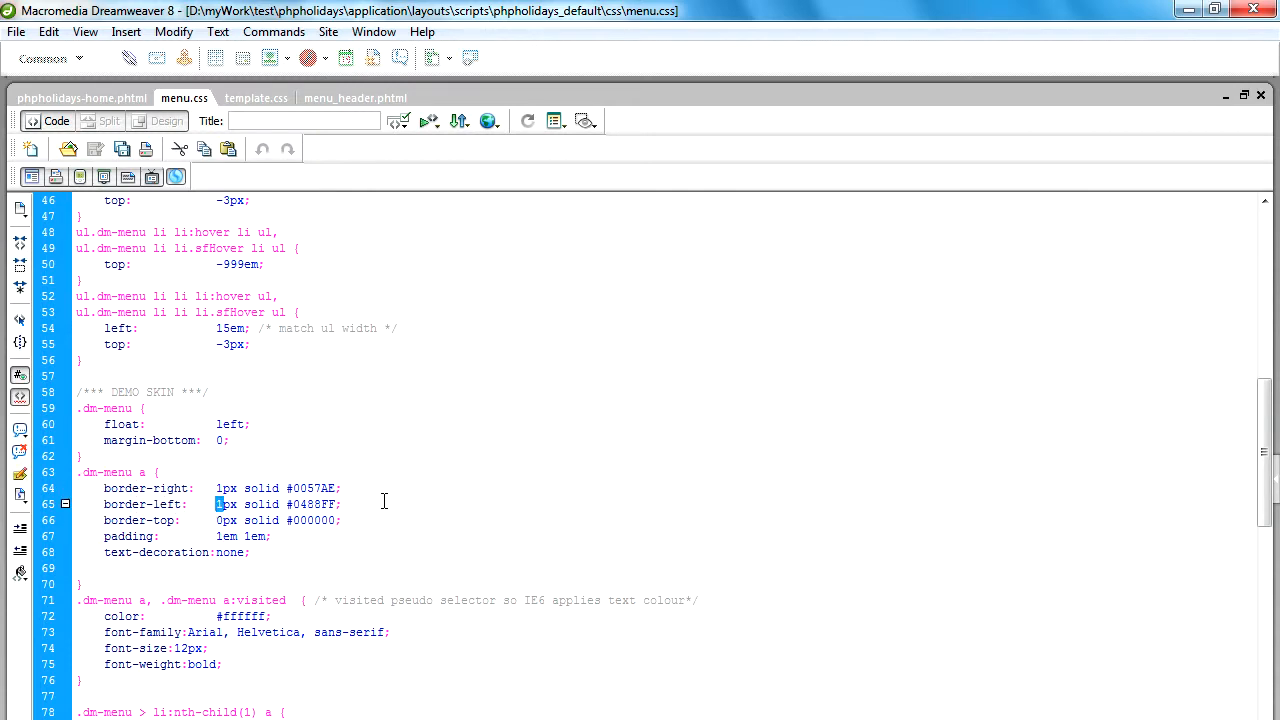
text(0)
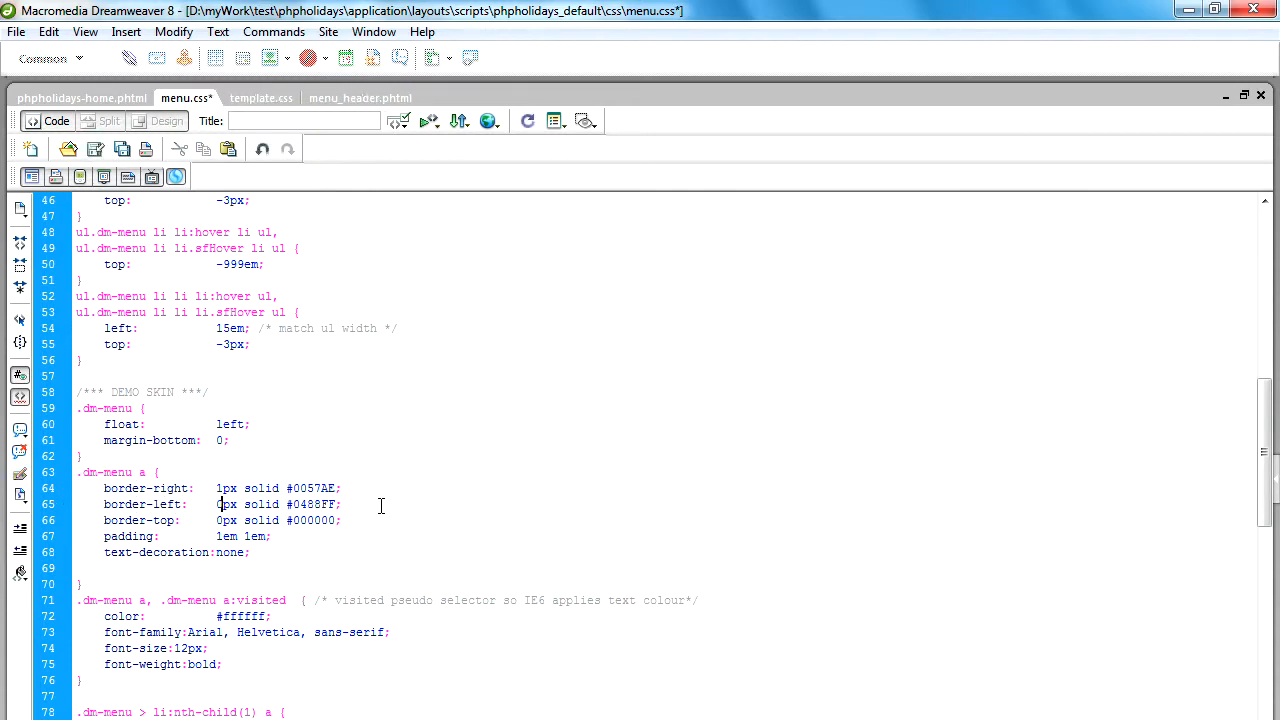
Change the border-right colour in the .dm-menu a rule to #FF6600 and save menu.css.
double_click(311, 488)
key(BackSpace)
key(BackSpace)
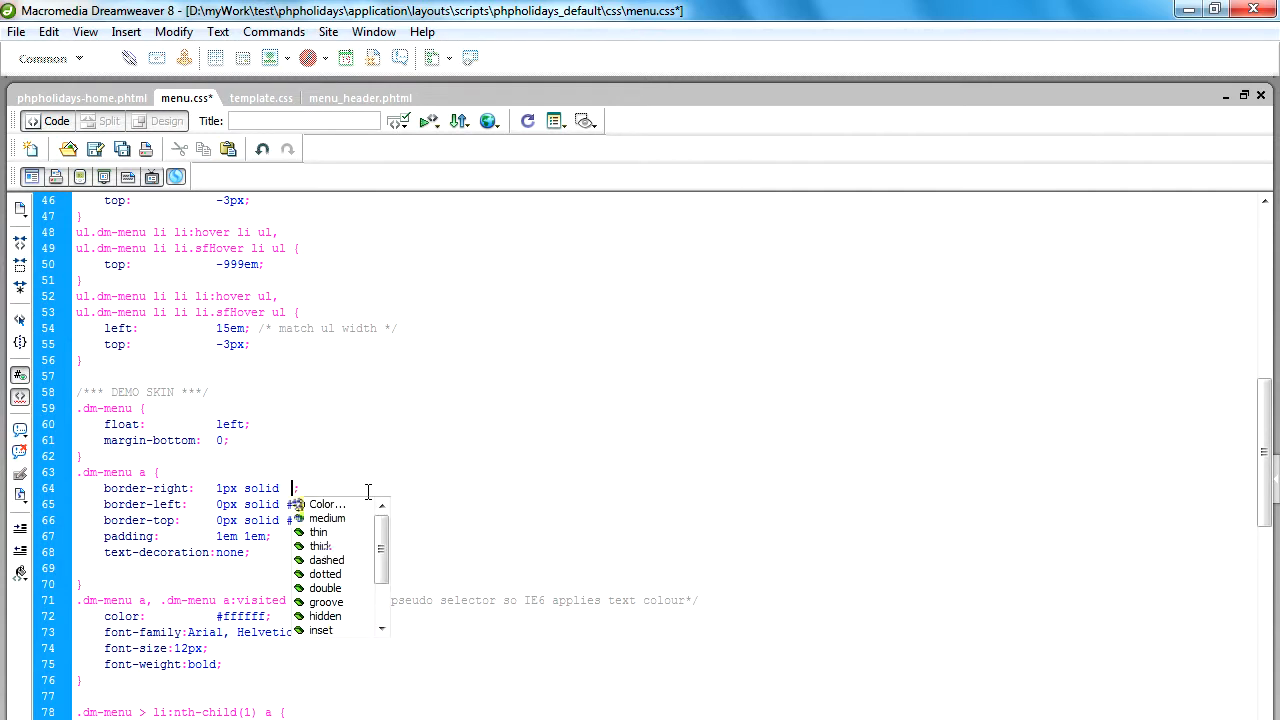
double_click(325, 505)
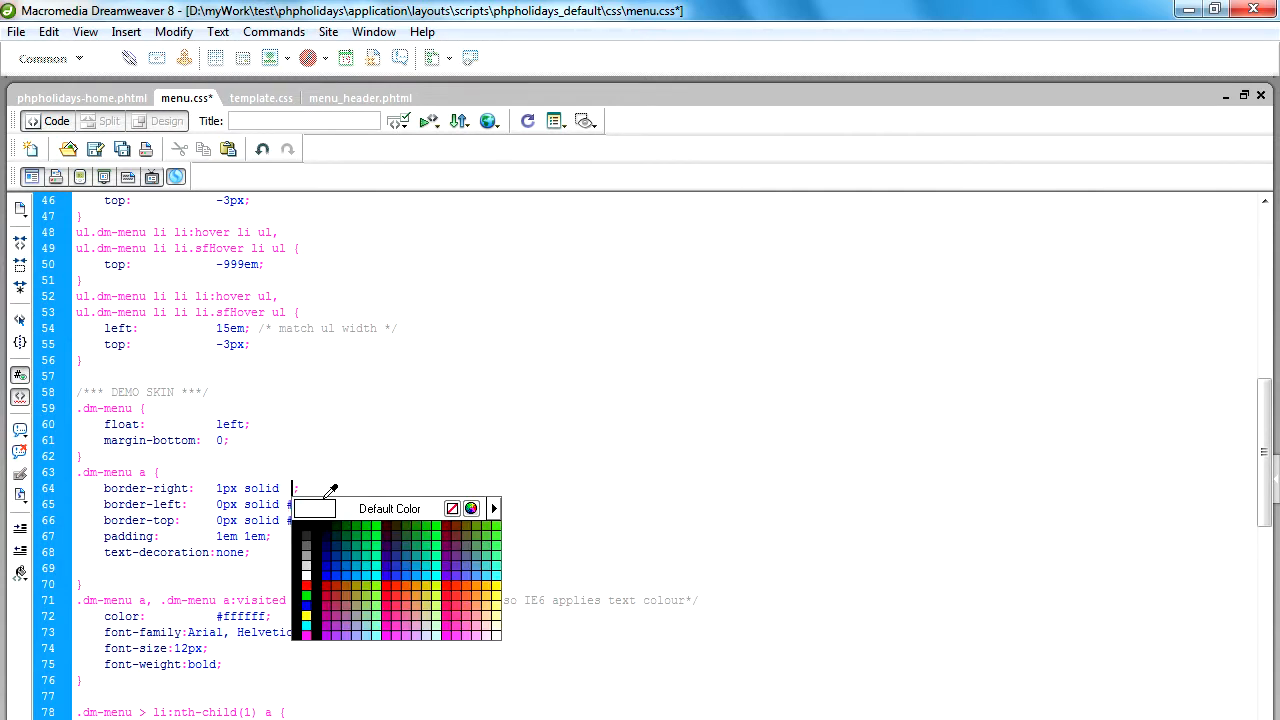
click(473, 588)
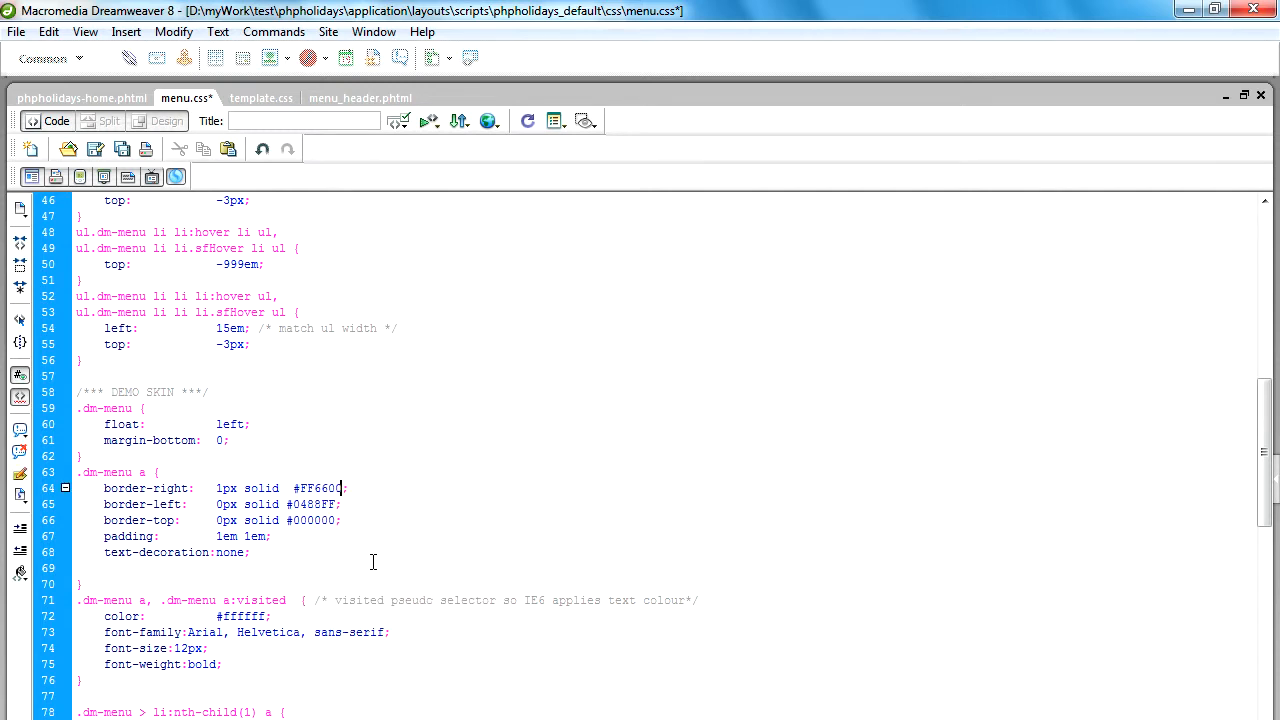
key(ctrl+s)
Change the background colour of the .dm-menu li li rule to #FF9900 with the colour picker.
scroll(268, 540, down, 2)
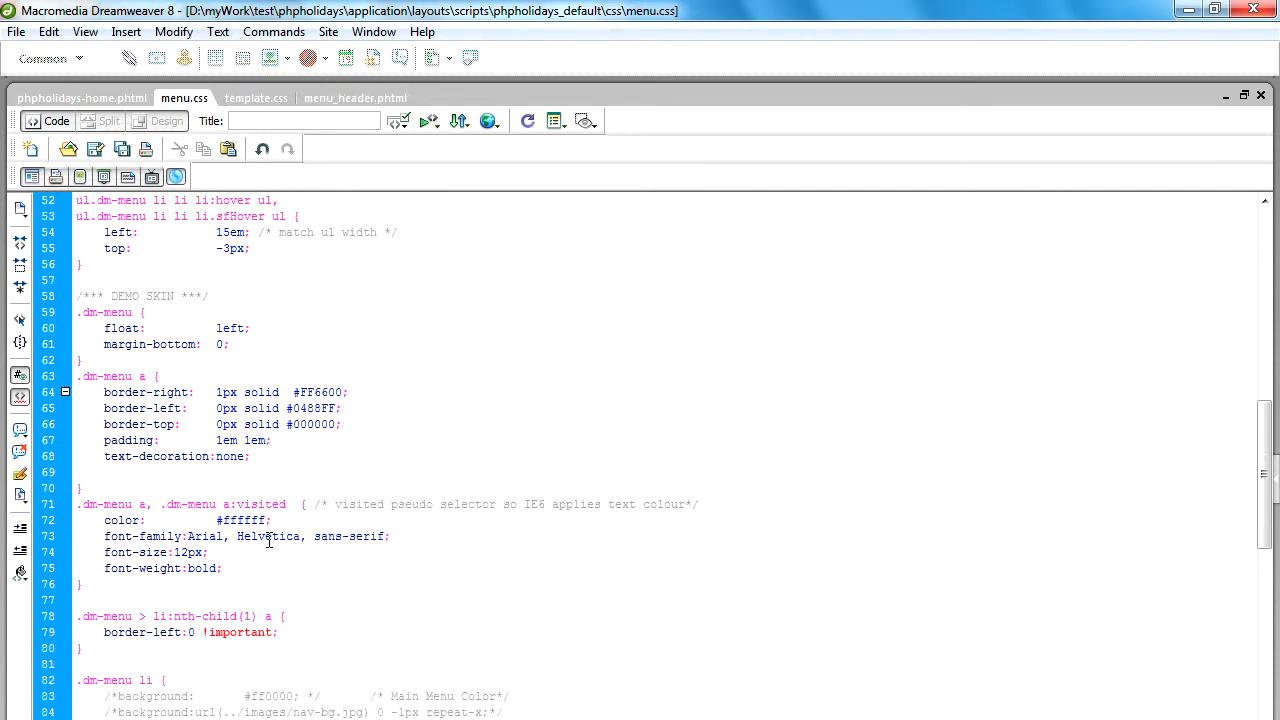
scroll(230, 544, down, 5)
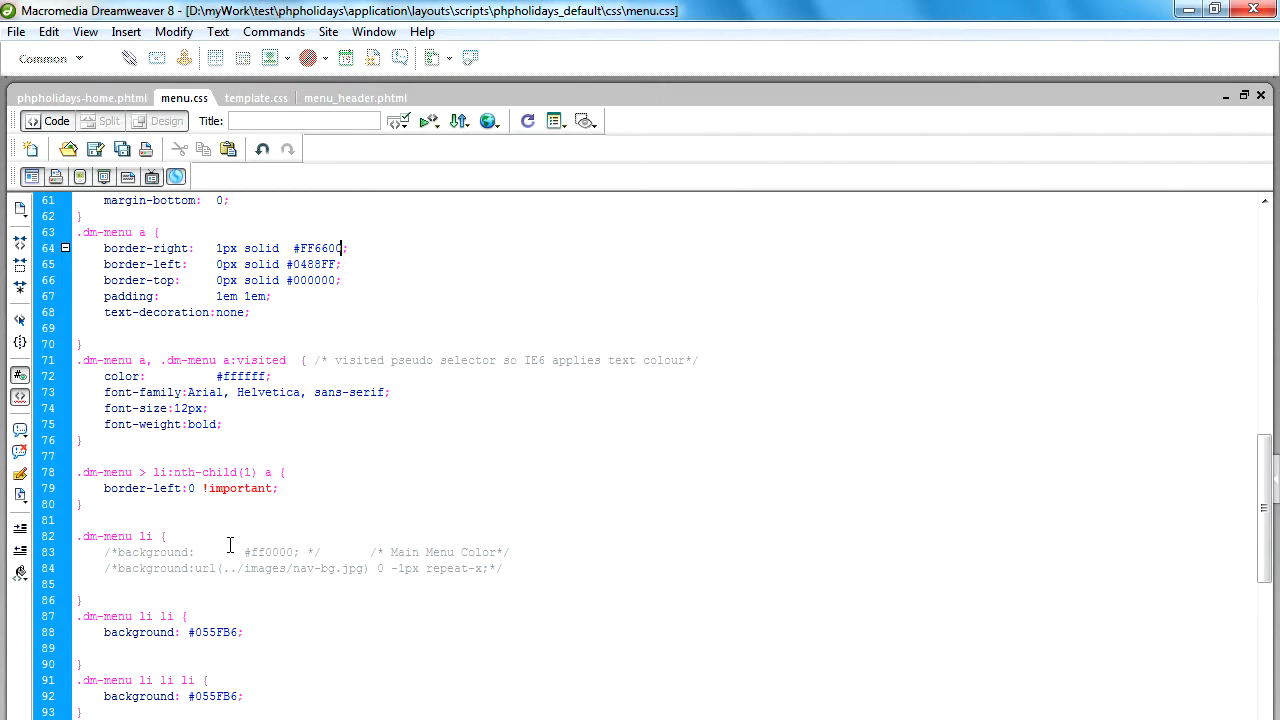
drag(172, 524, 84, 528)
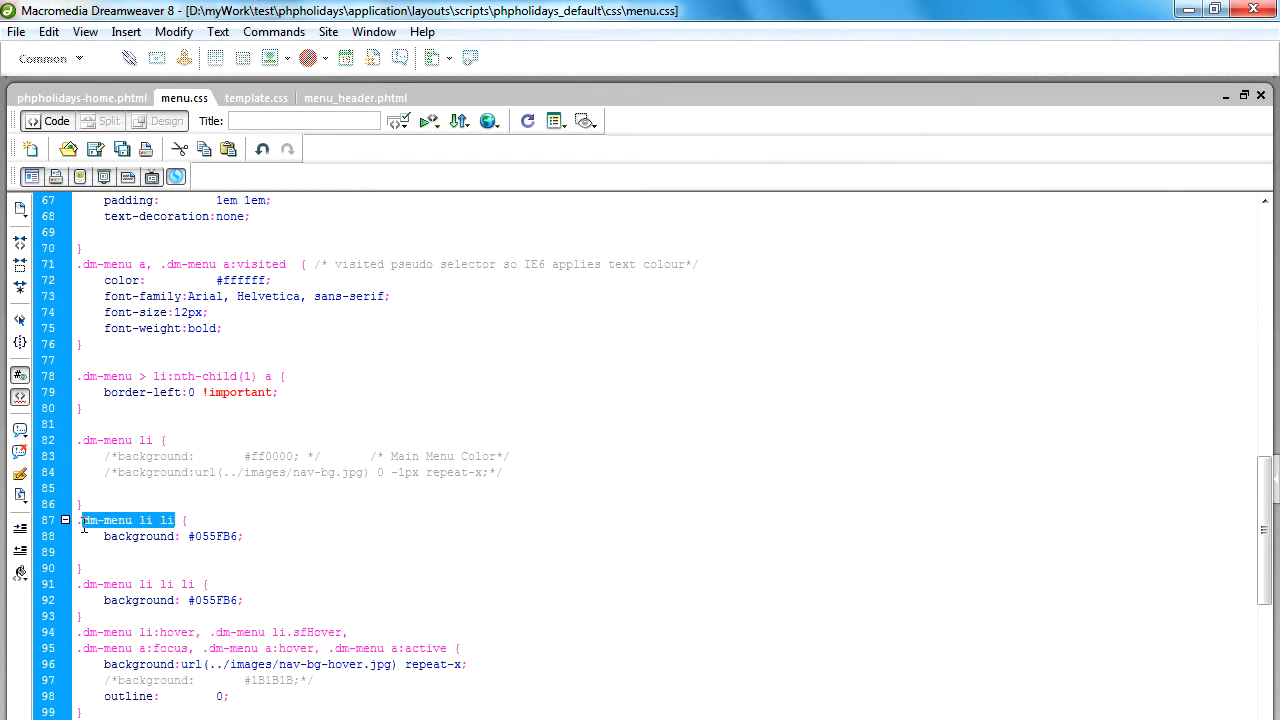
double_click(213, 537)
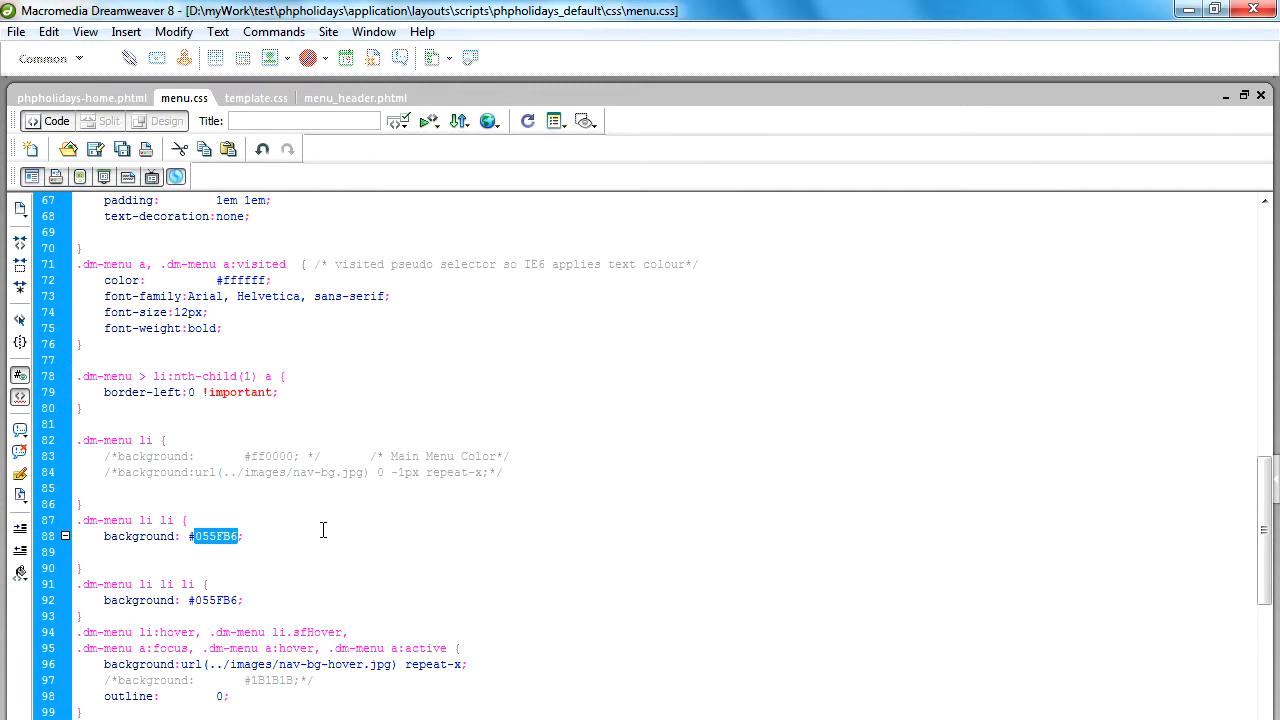
key(BackSpace)
key(BackSpace)
double_click(245, 557)
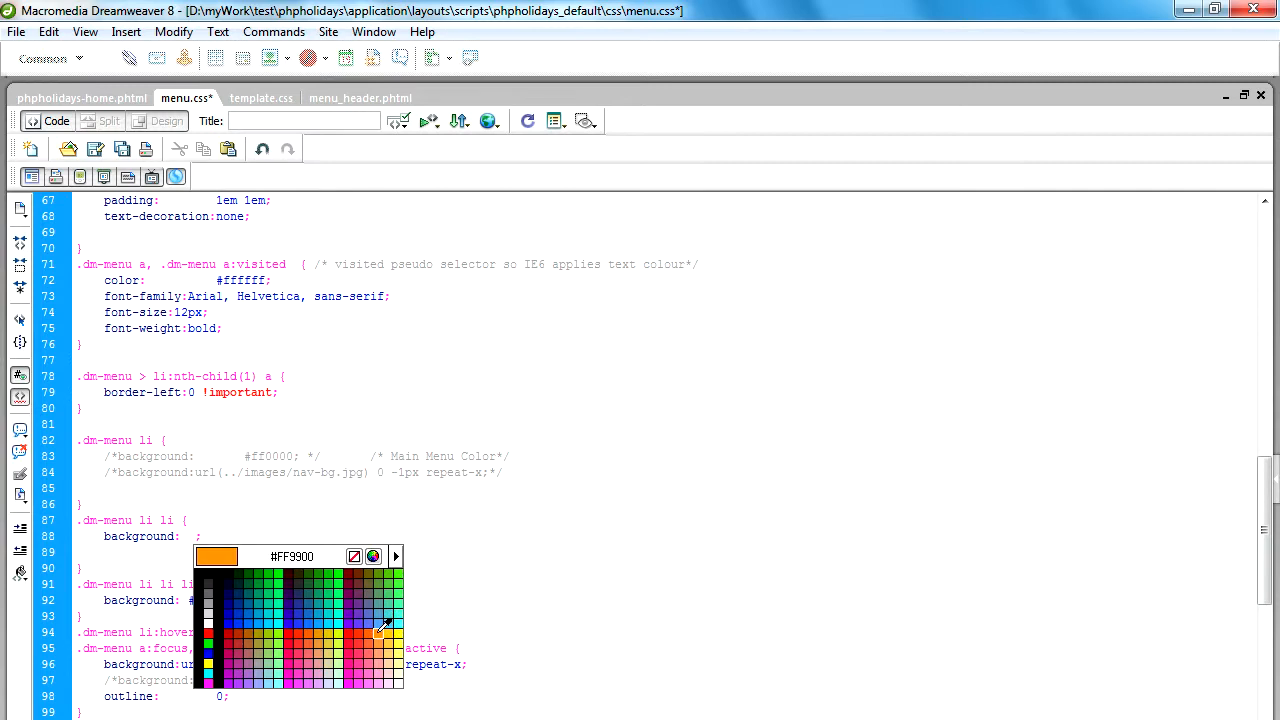
click(381, 627)
Copy the FF9900 colour code into the background of the .dm-menu li li li rule and save menu.css.
double_click(214, 537)
key(ctrl+c)
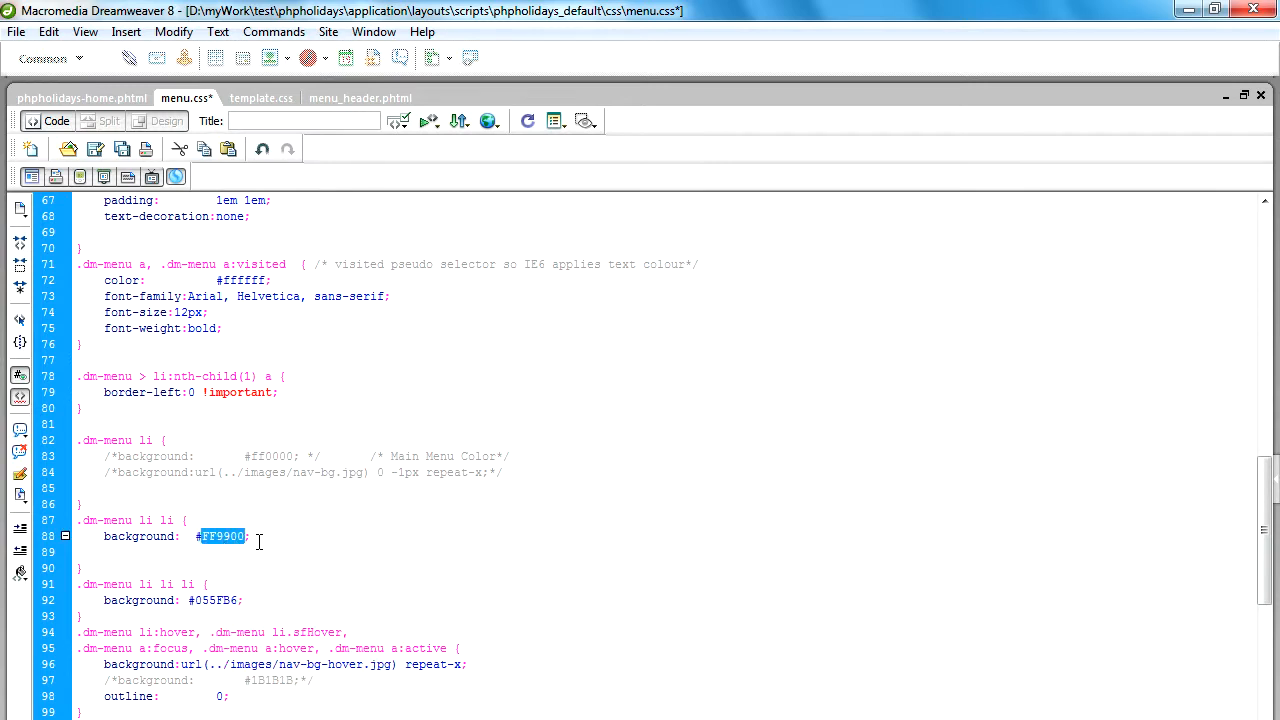
scroll(221, 603, down, 1)
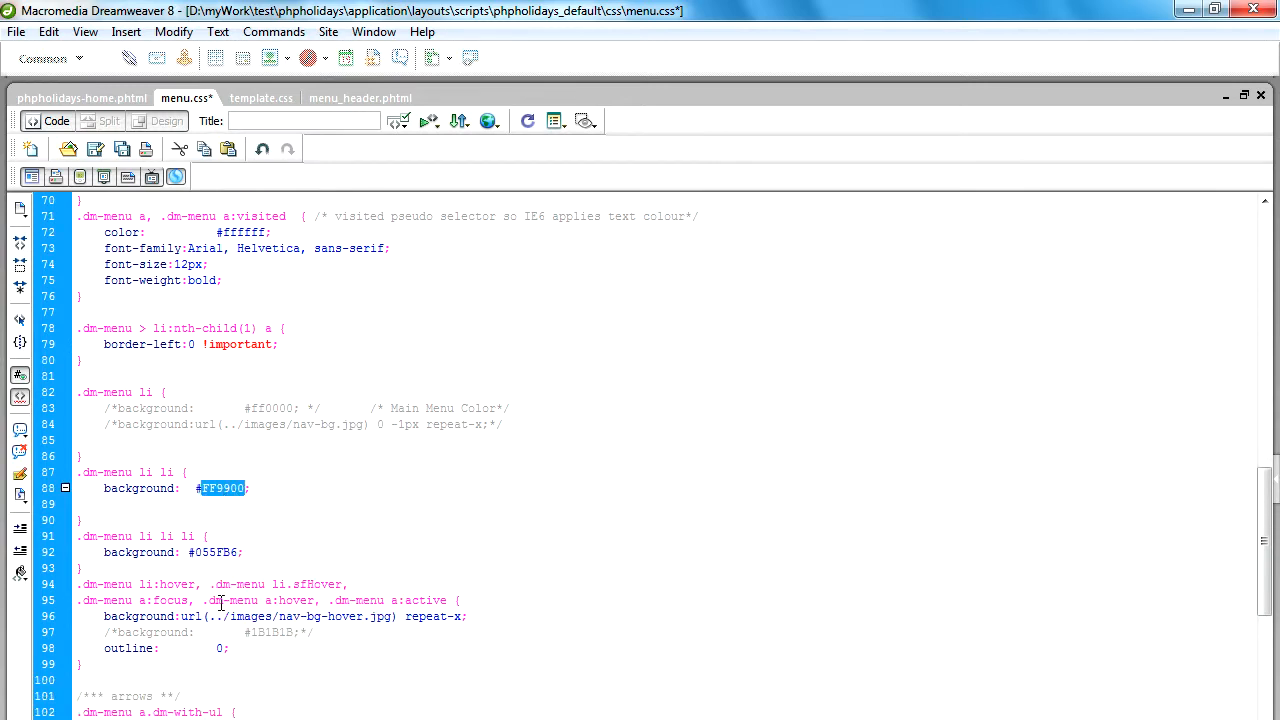
double_click(214, 553)
key(ctrl+v)
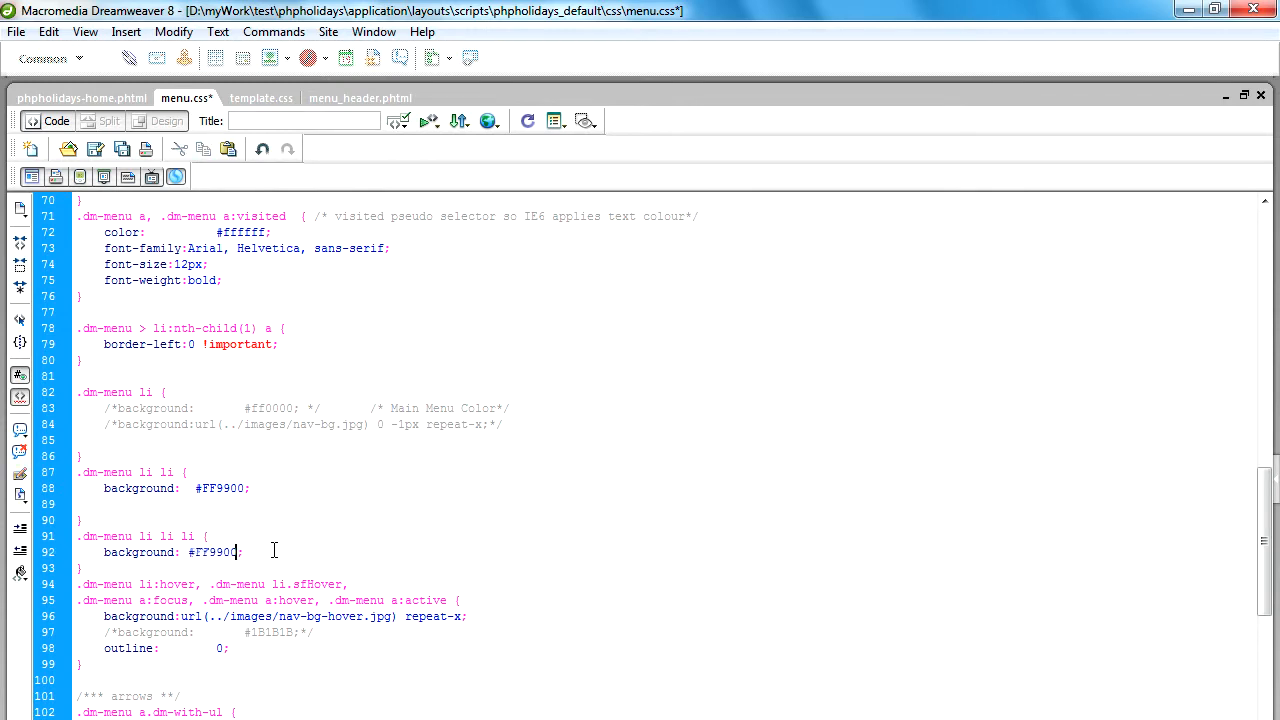
key(ctrl+s)
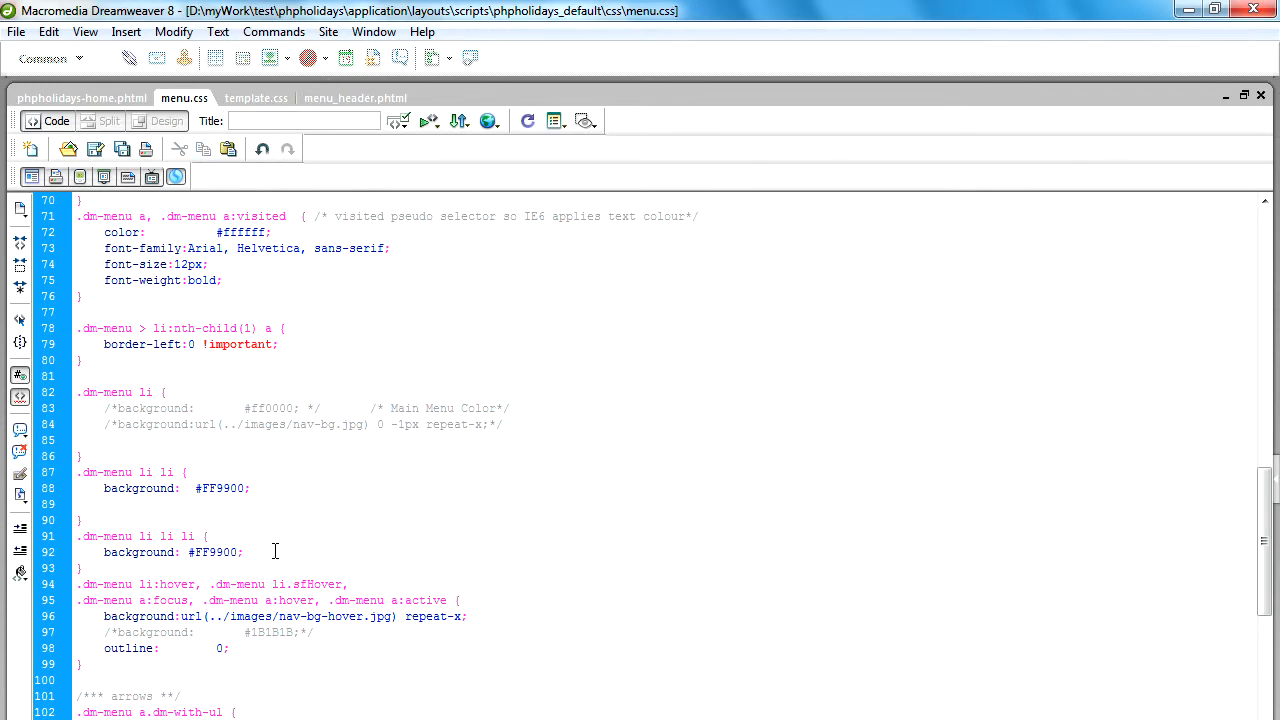
Comment out the nav-bg-hover.jpg background line in the .dm-menu li:hover rule with a /* */ comment.
scroll(284, 575, down, 1)
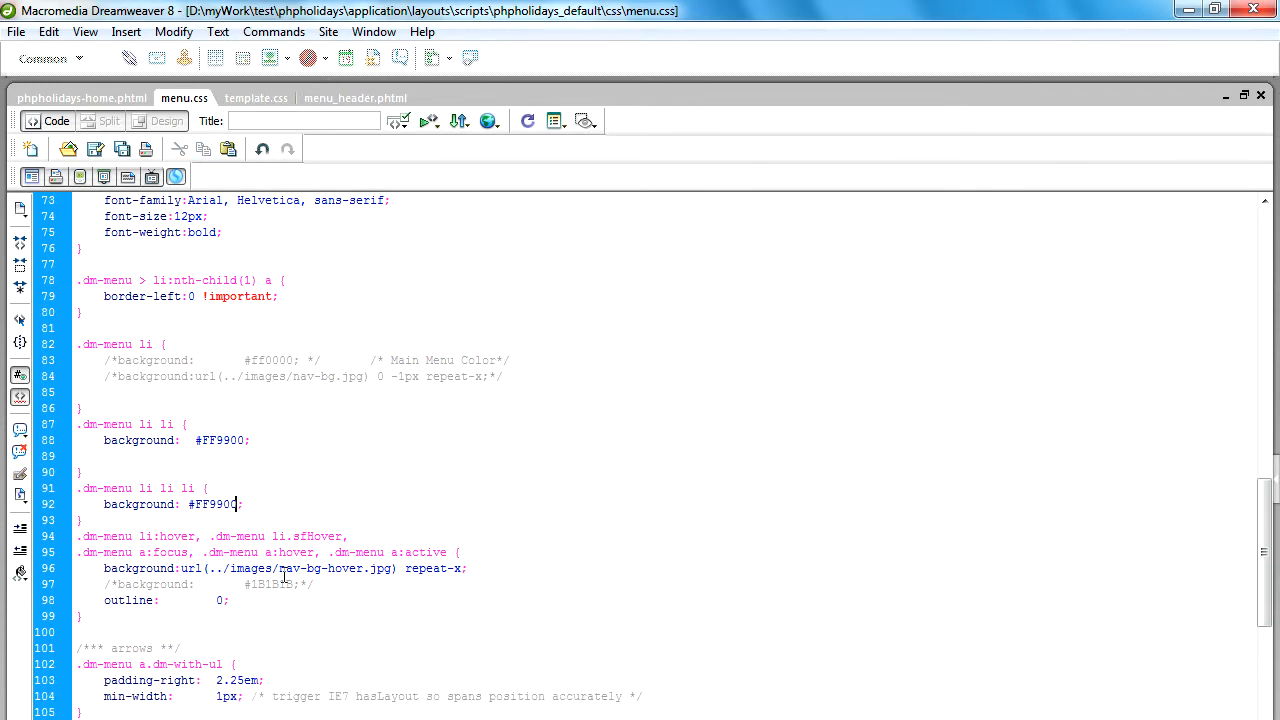
drag(139, 536, 192, 531)
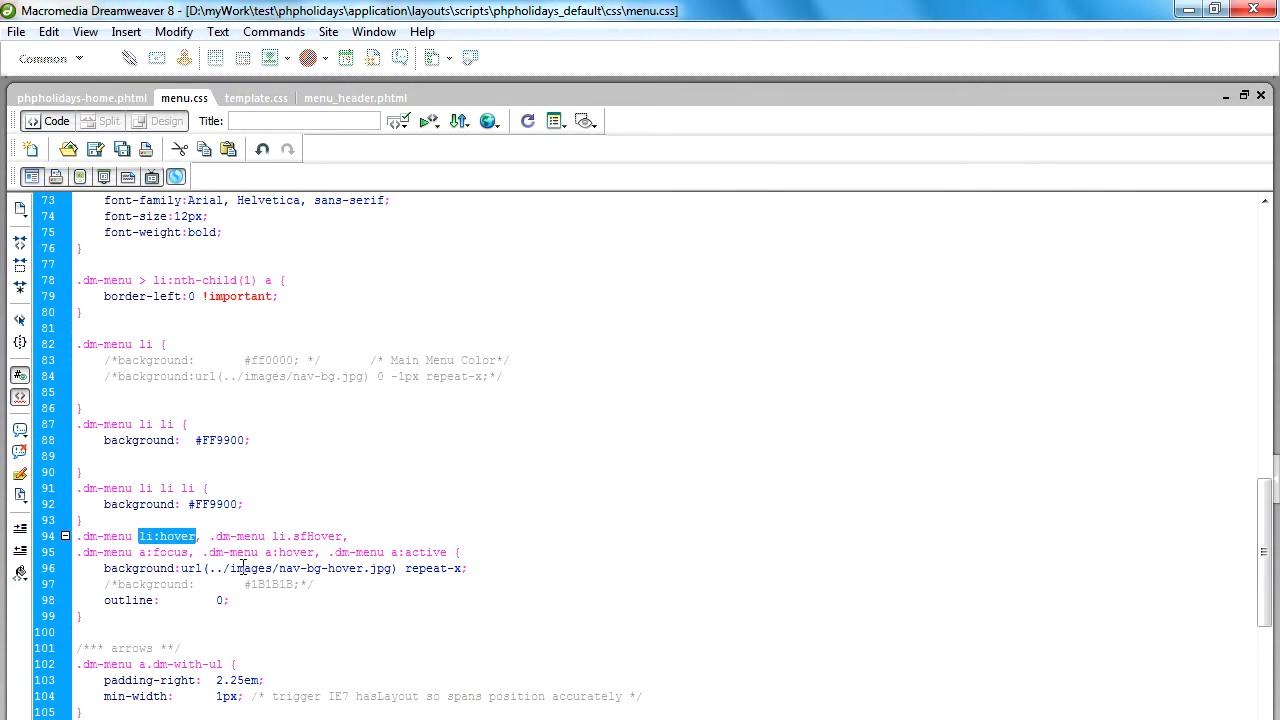
drag(103, 568, 480, 567)
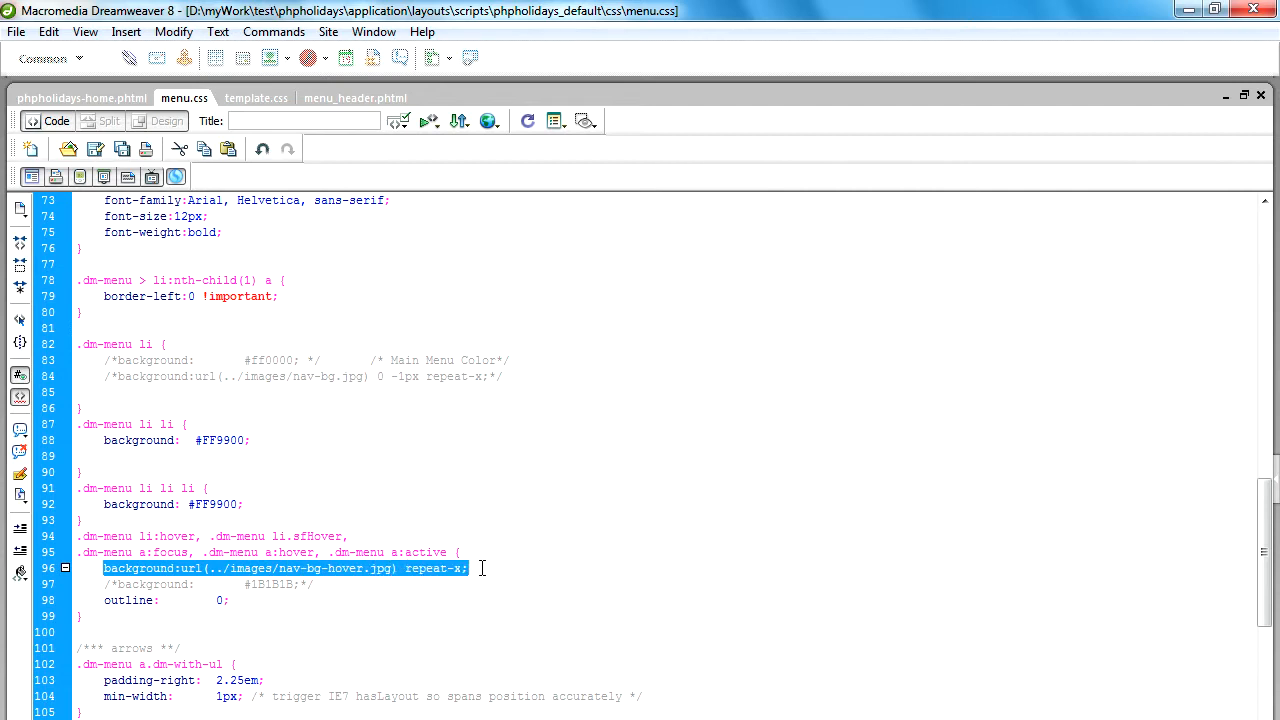
click(19, 430)
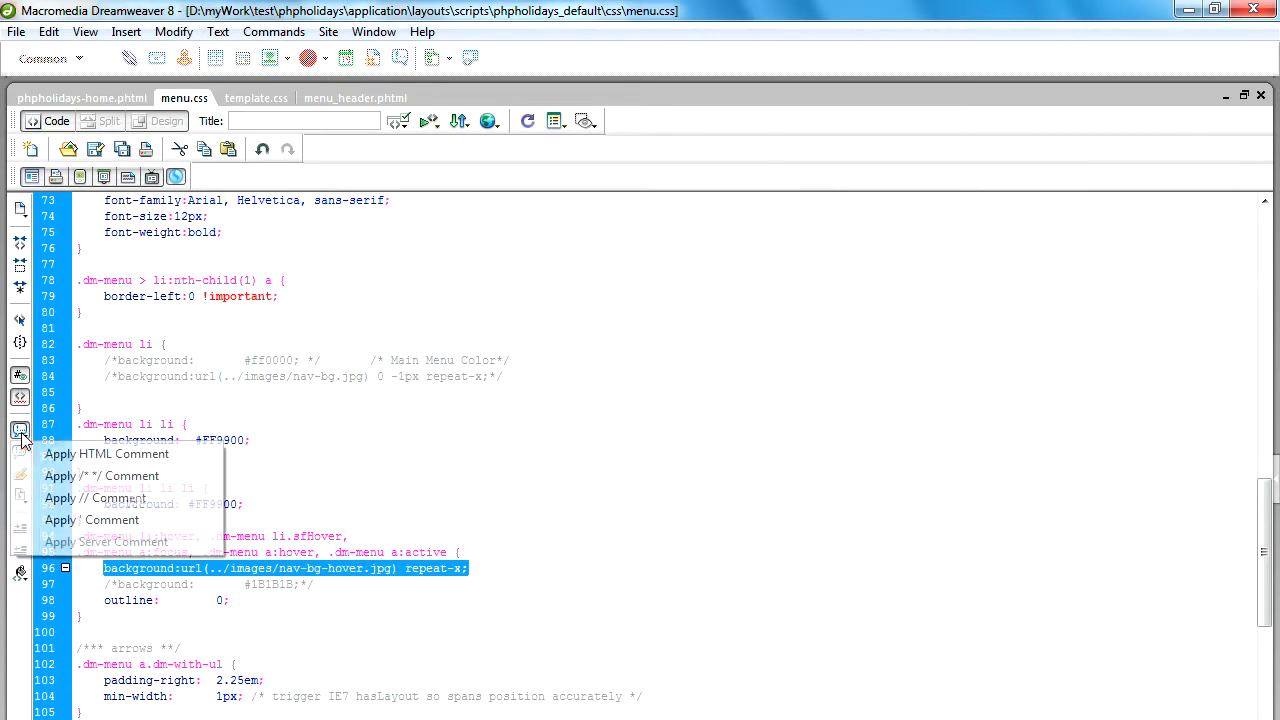
click(60, 475)
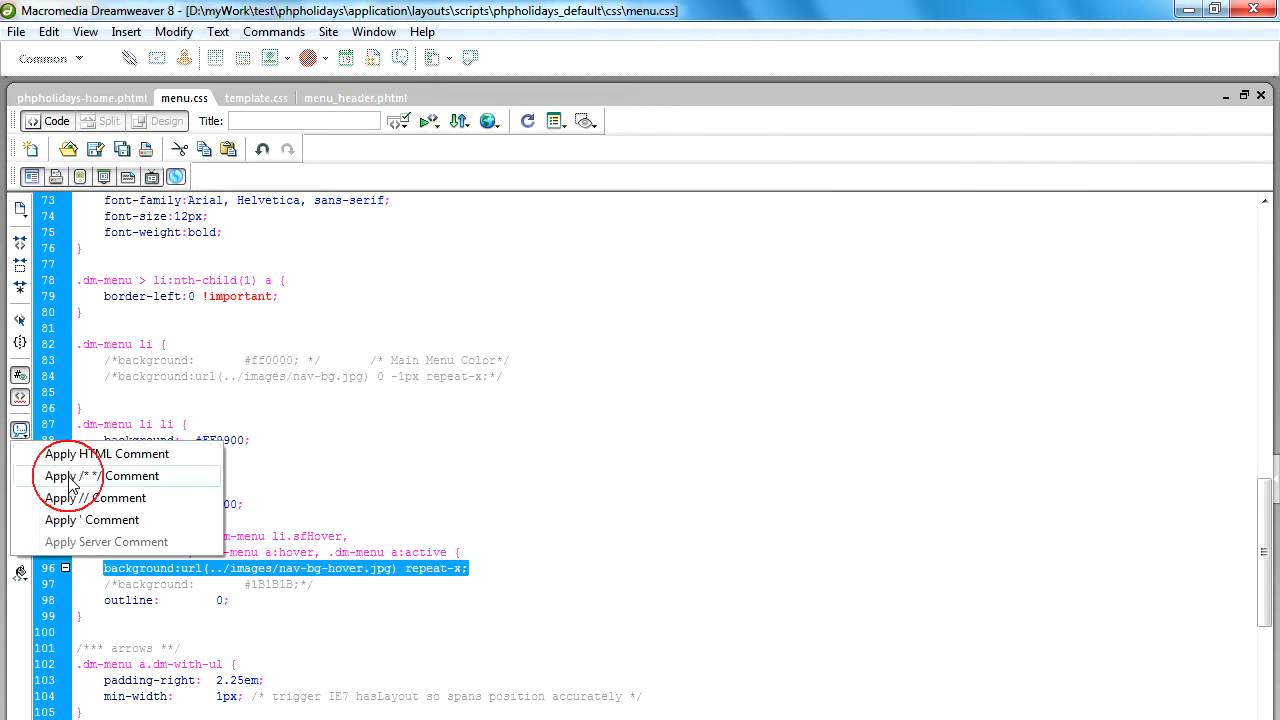
Uncomment the background colour line in the .dm-menu li:hover rule by removing its comment marks.
click(118, 585)
key(BackSpace)
key(BackSpace)
double_click(287, 584)
key(BackSpace)
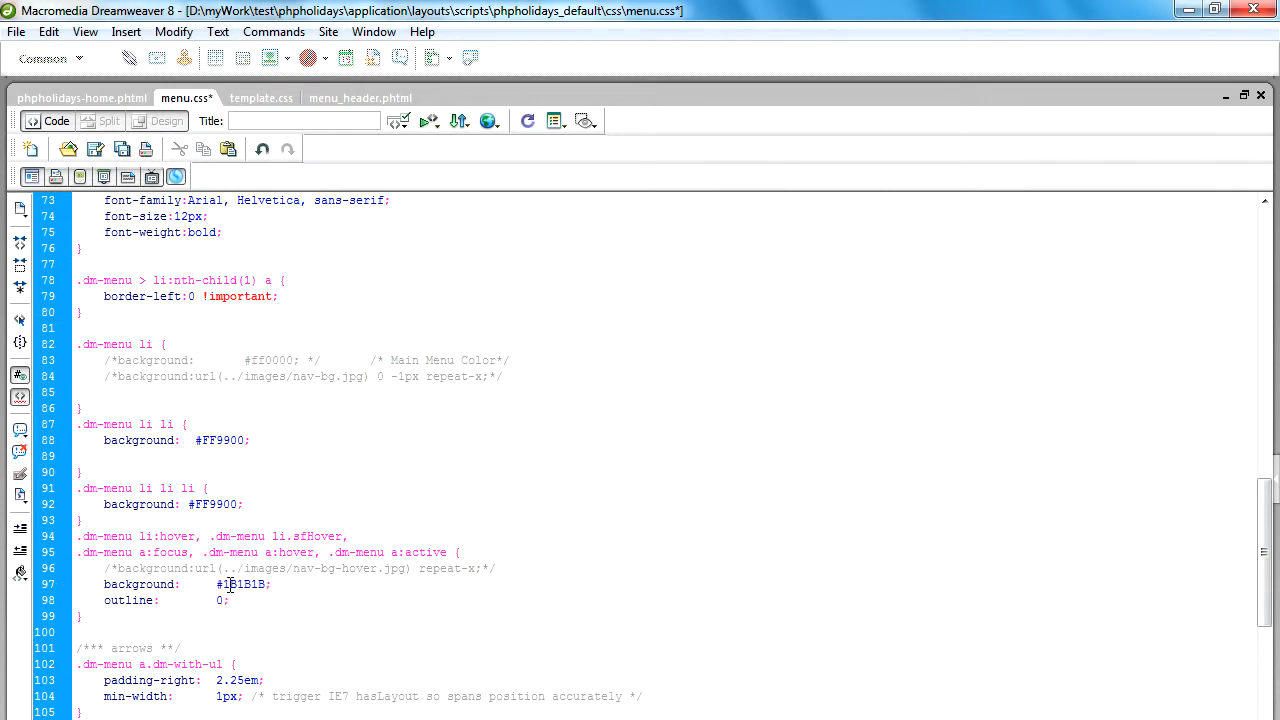
Set the background colour of the .dm-menu li:hover rule to #FF0000 with the colour picker and save menu.css.
double_click(240, 584)
key(BackSpace)
text(co)
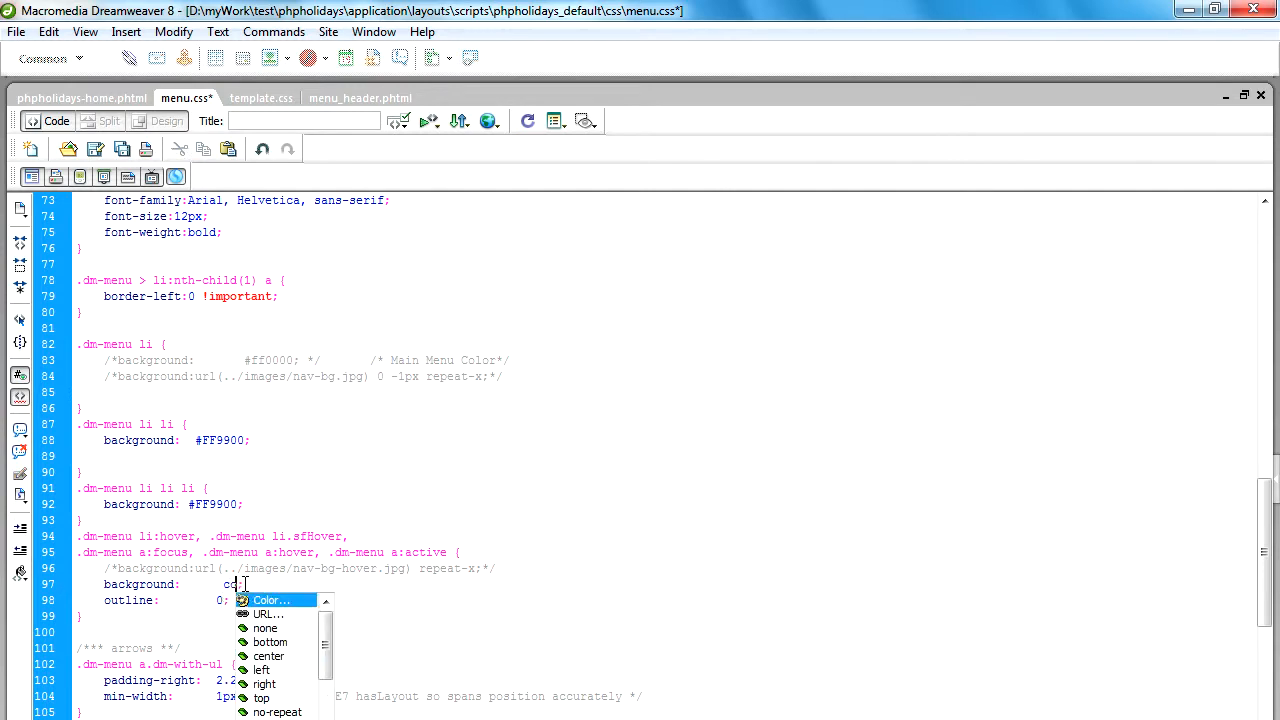
key(Return)
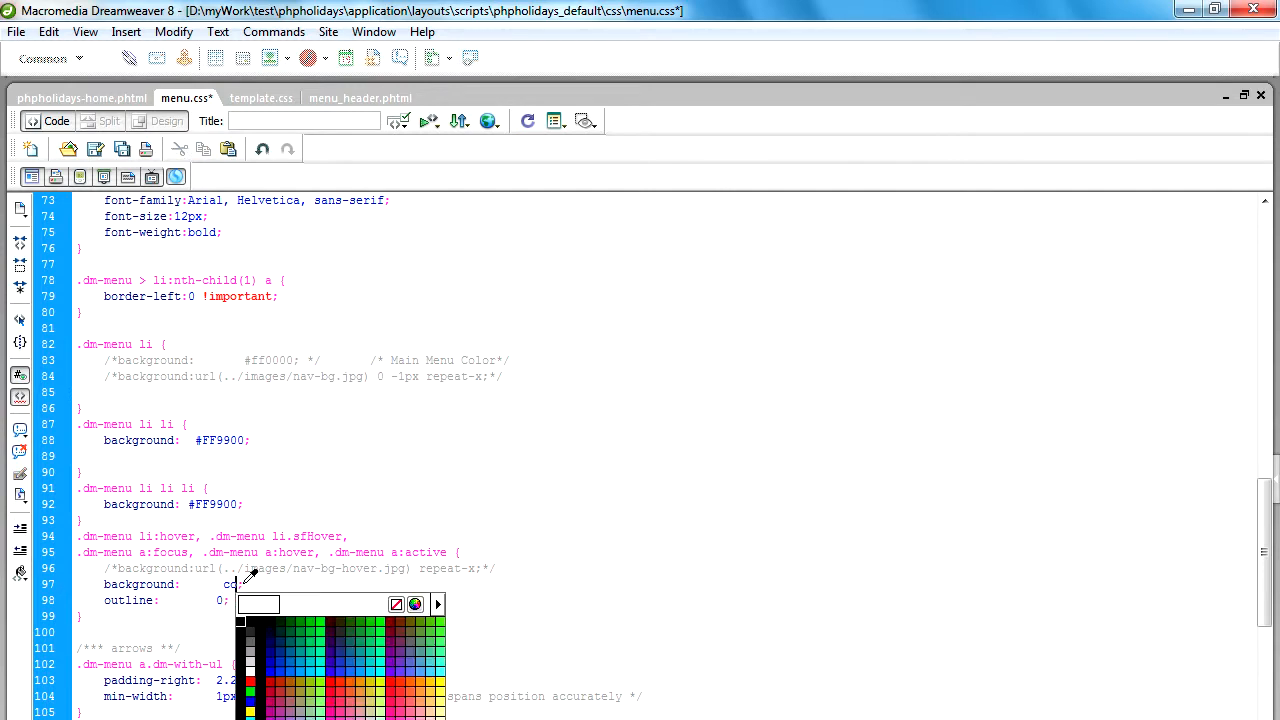
click(394, 681)
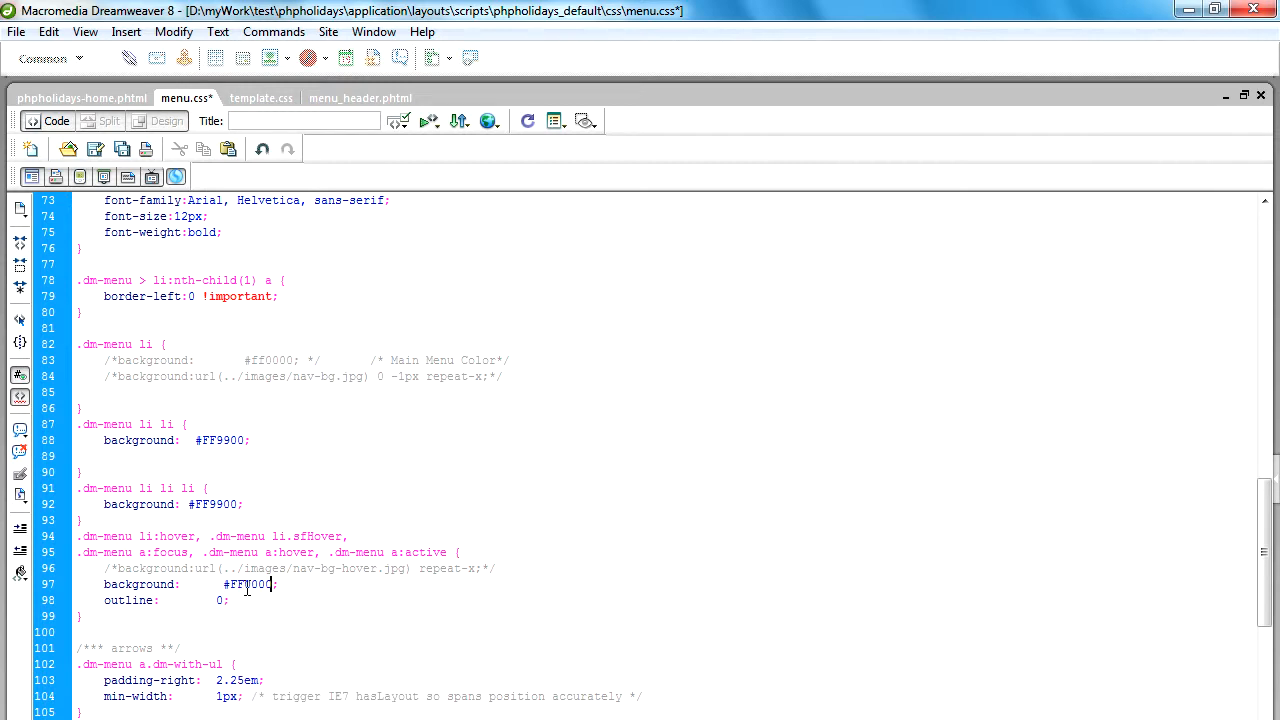
key(BackSpace)
key(ctrl+s)
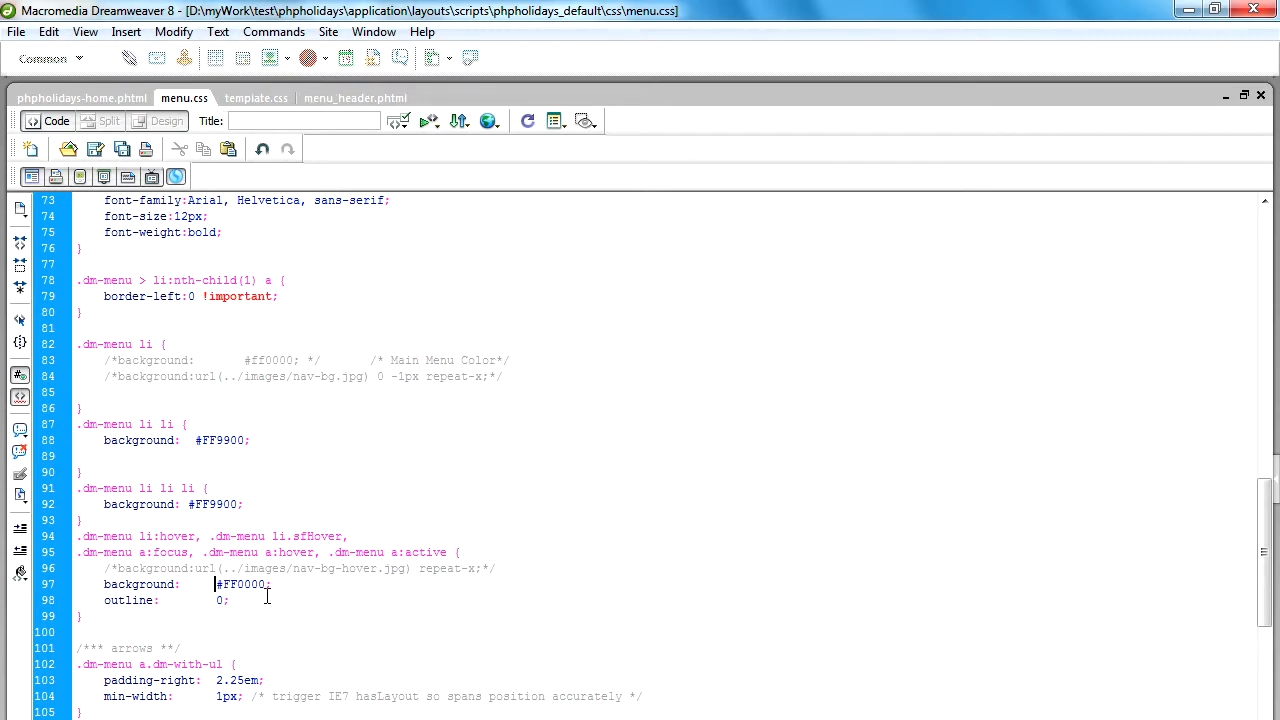
double_click(245, 584)
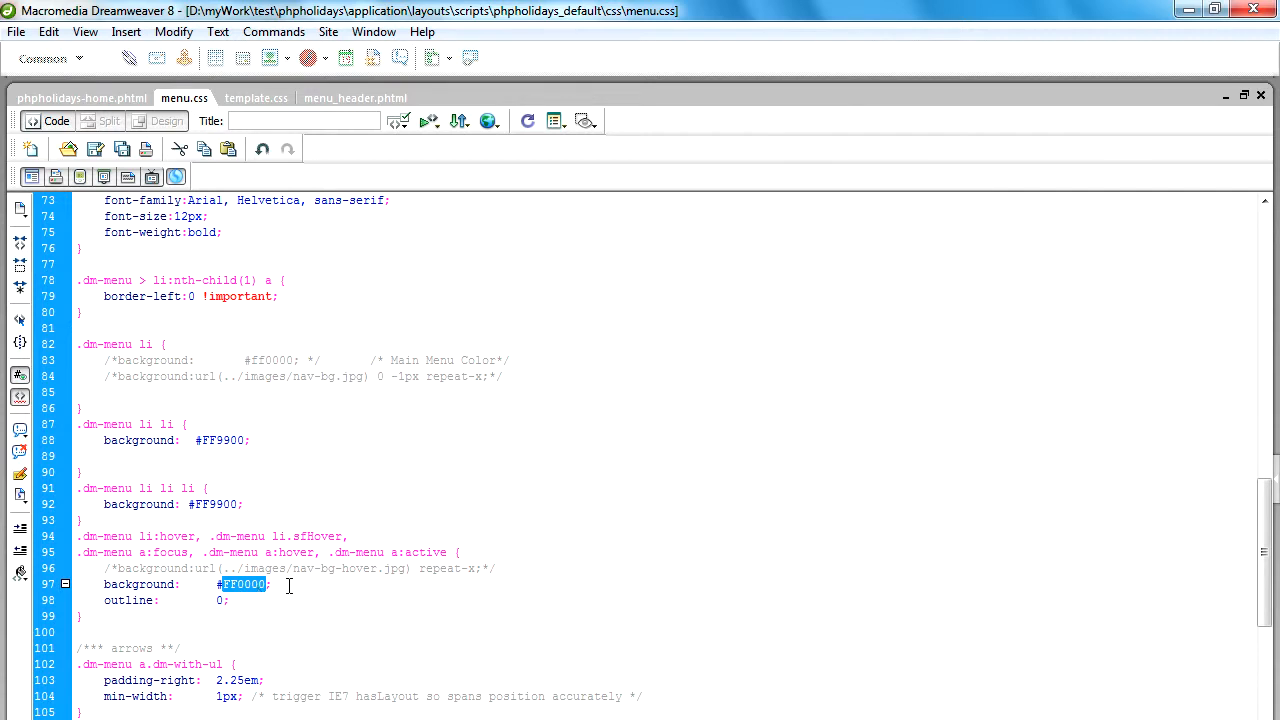
click(249, 592)
Move the .current rule from the end of menu.css to just above the shadows section.
scroll(248, 588, down, 17)
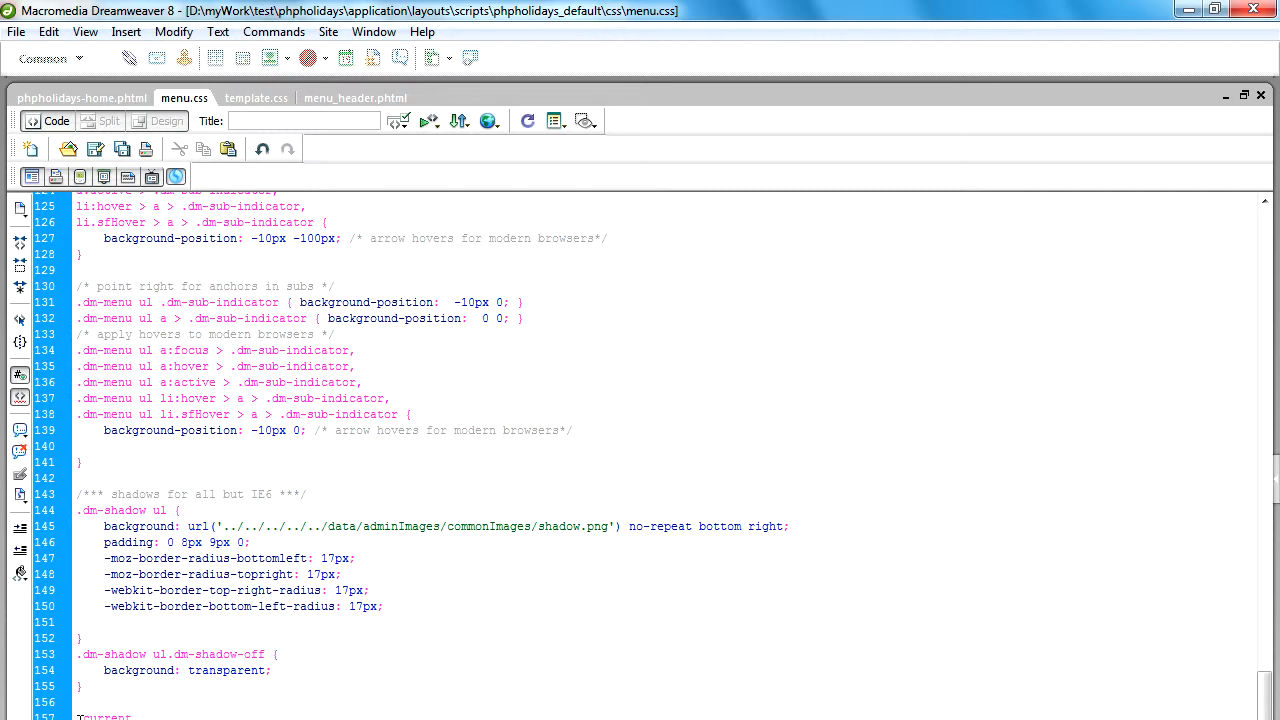
click(64, 716)
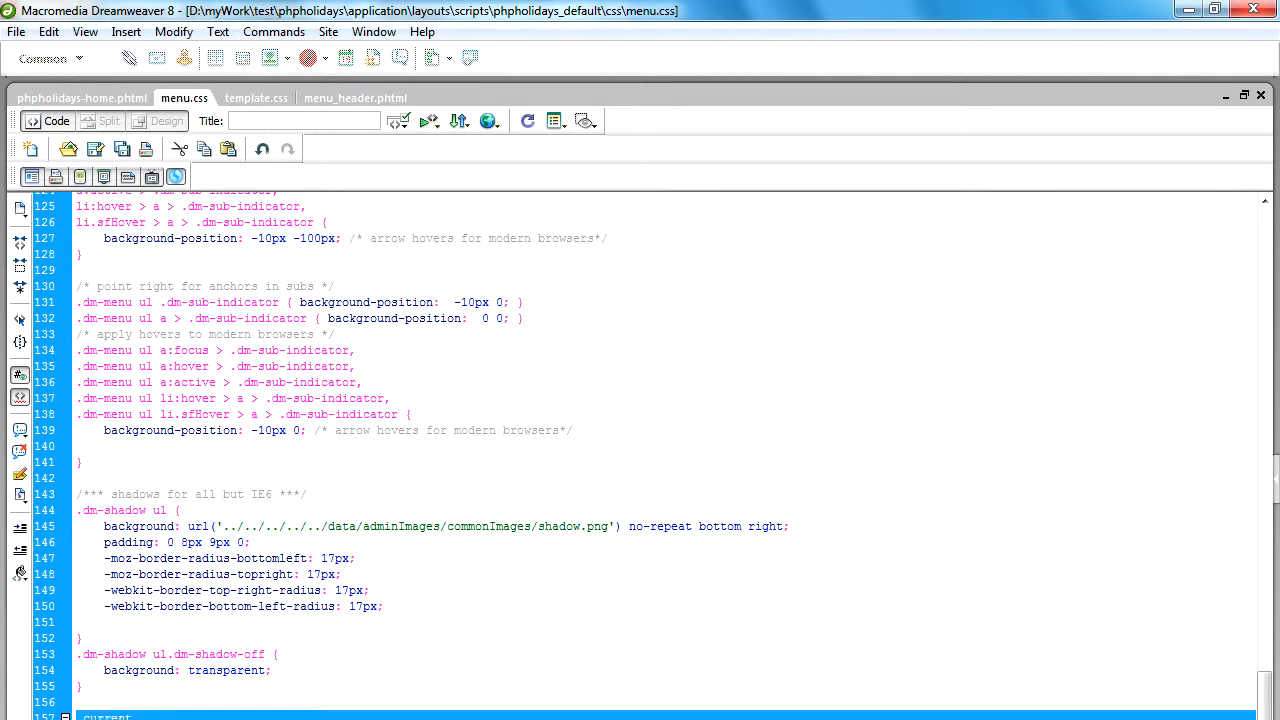
key(Delete)
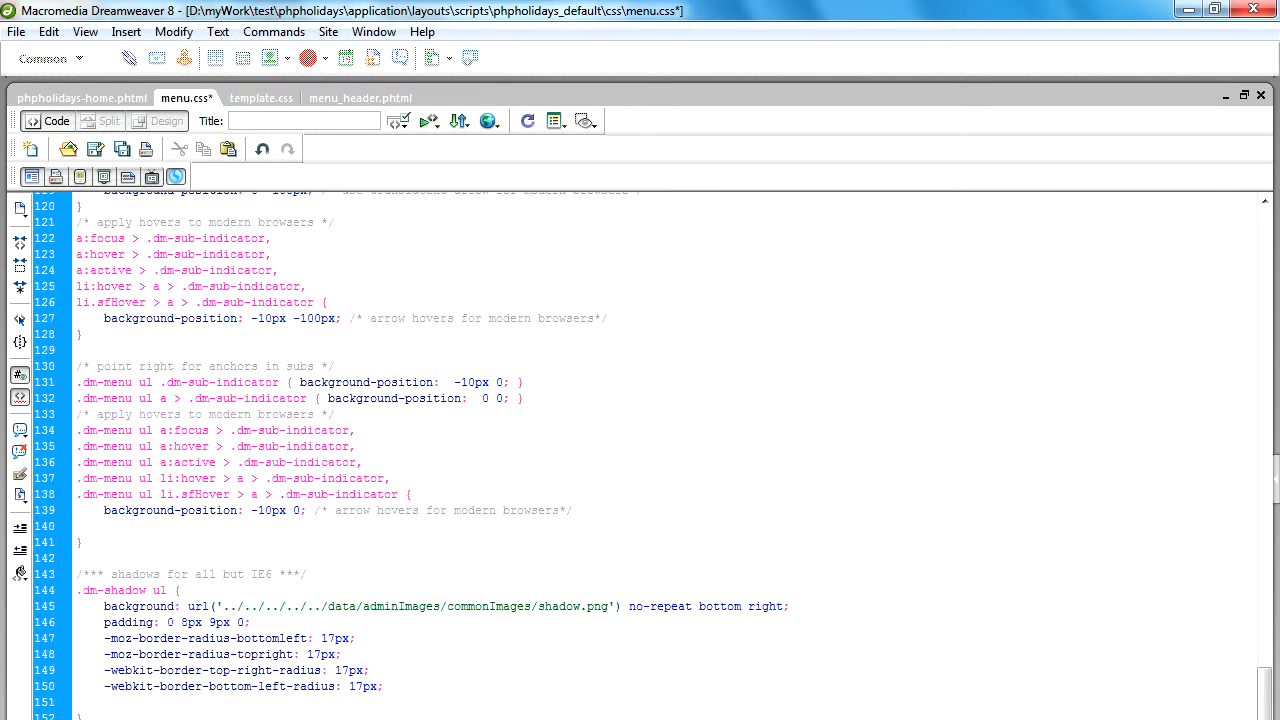
key(Return)
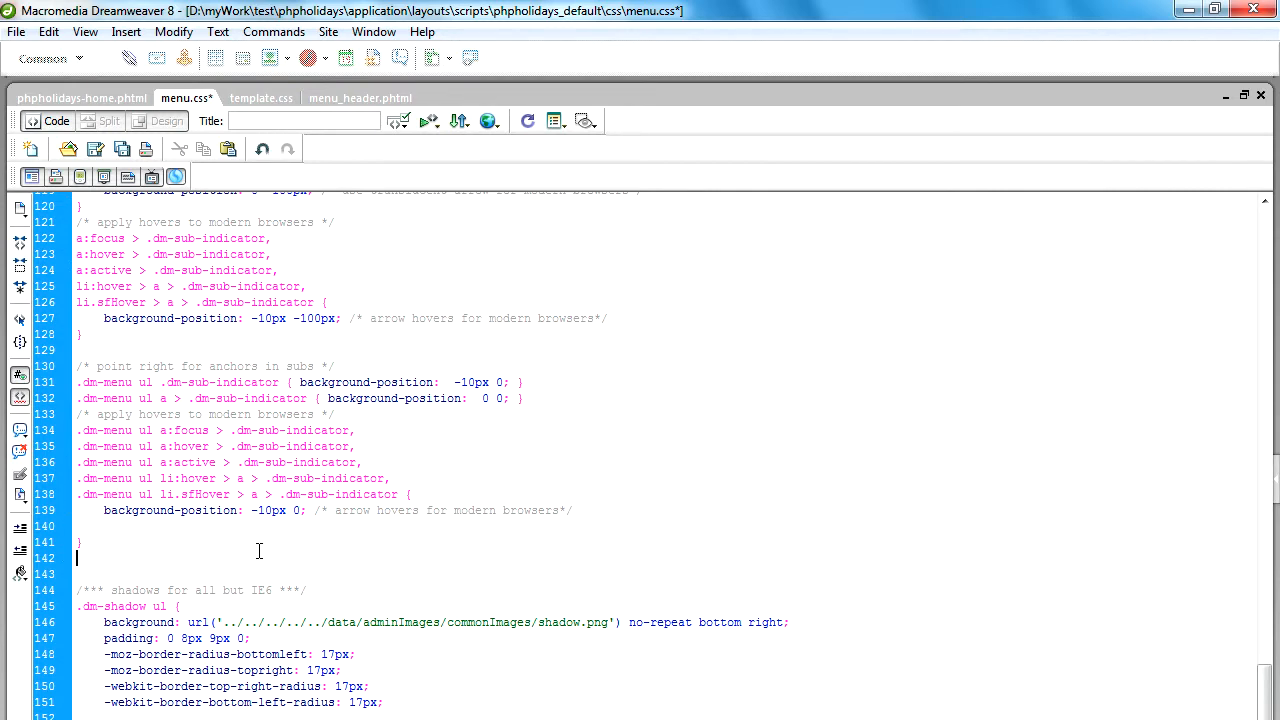
text(.current {     background:url(../images/nav-bg-hover.jpg) repeat-x;     /*background:       #1B1B1B;*/     outline:        0; })
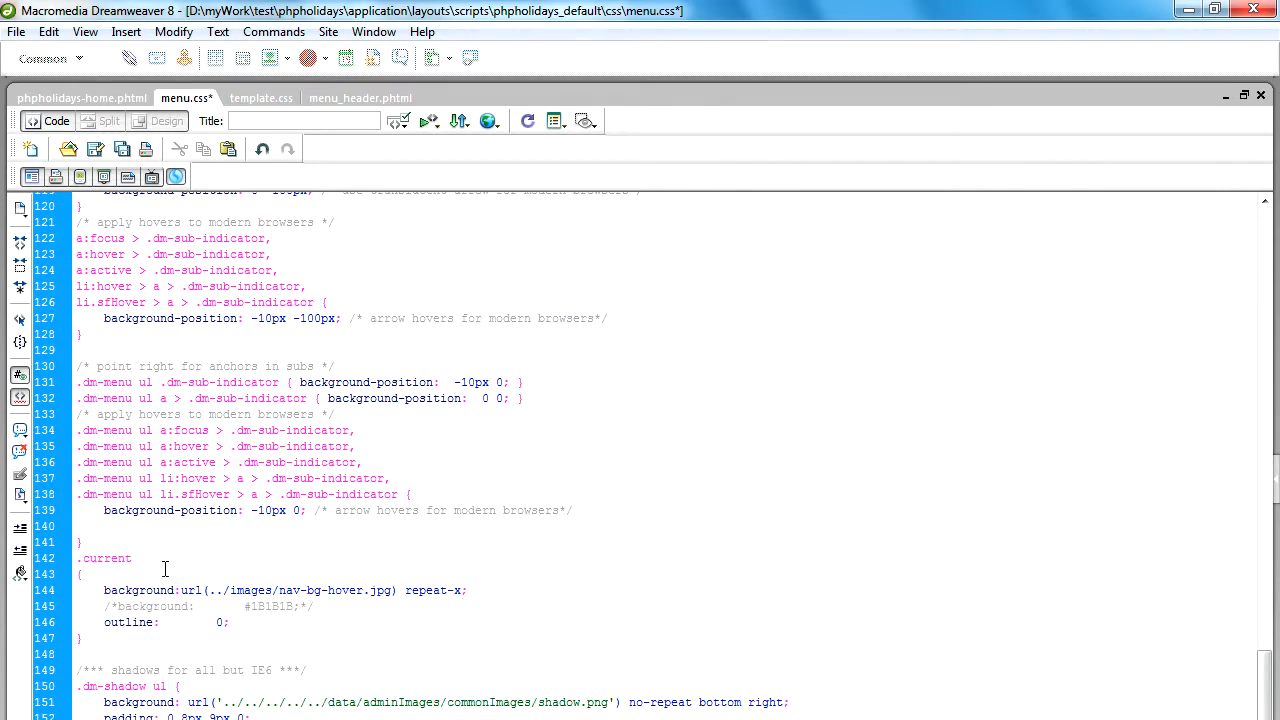
Comment out the nav-bg-hover.jpg background line in the .current rule with a /* */ comment.
double_click(113, 560)
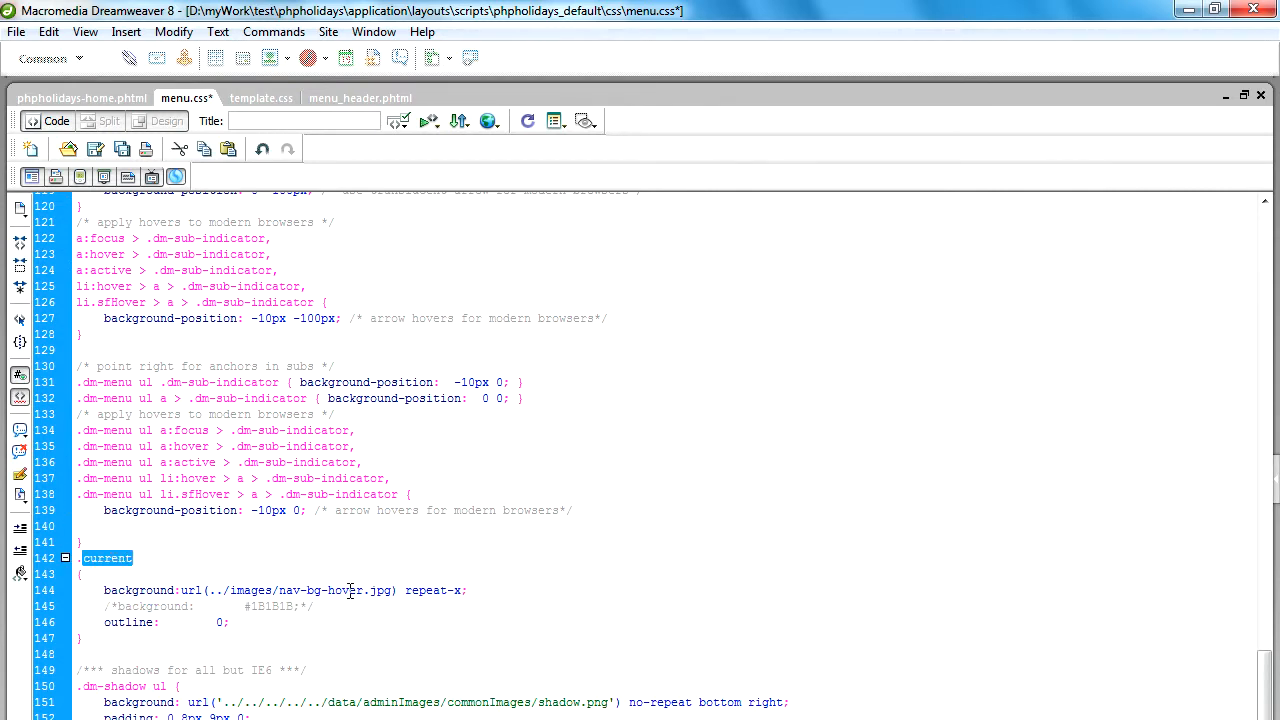
drag(104, 590, 472, 590)
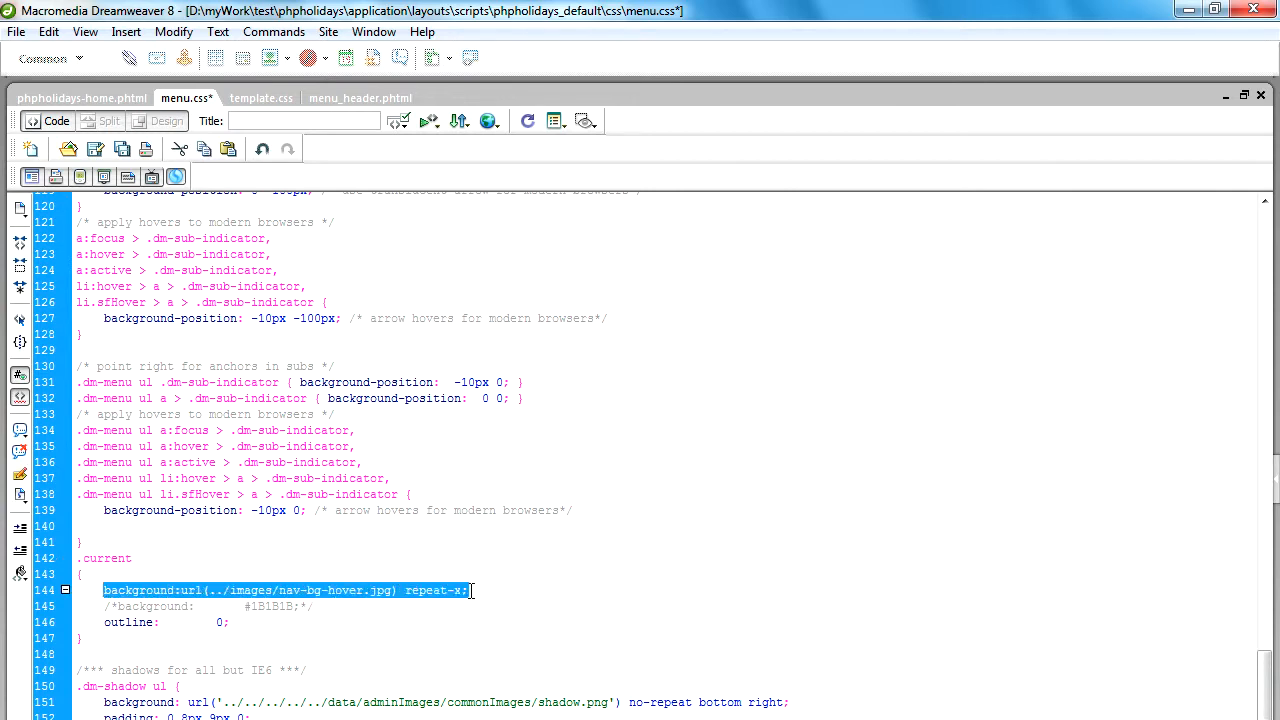
click(20, 430)
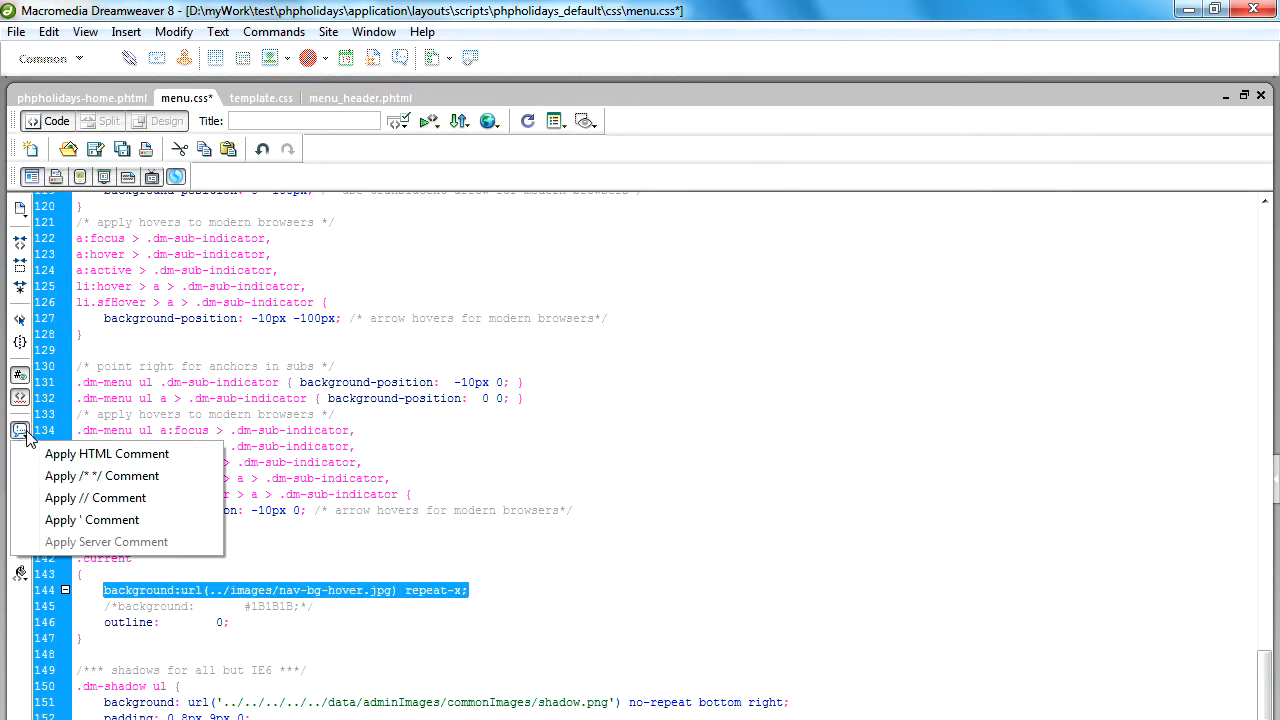
click(83, 477)
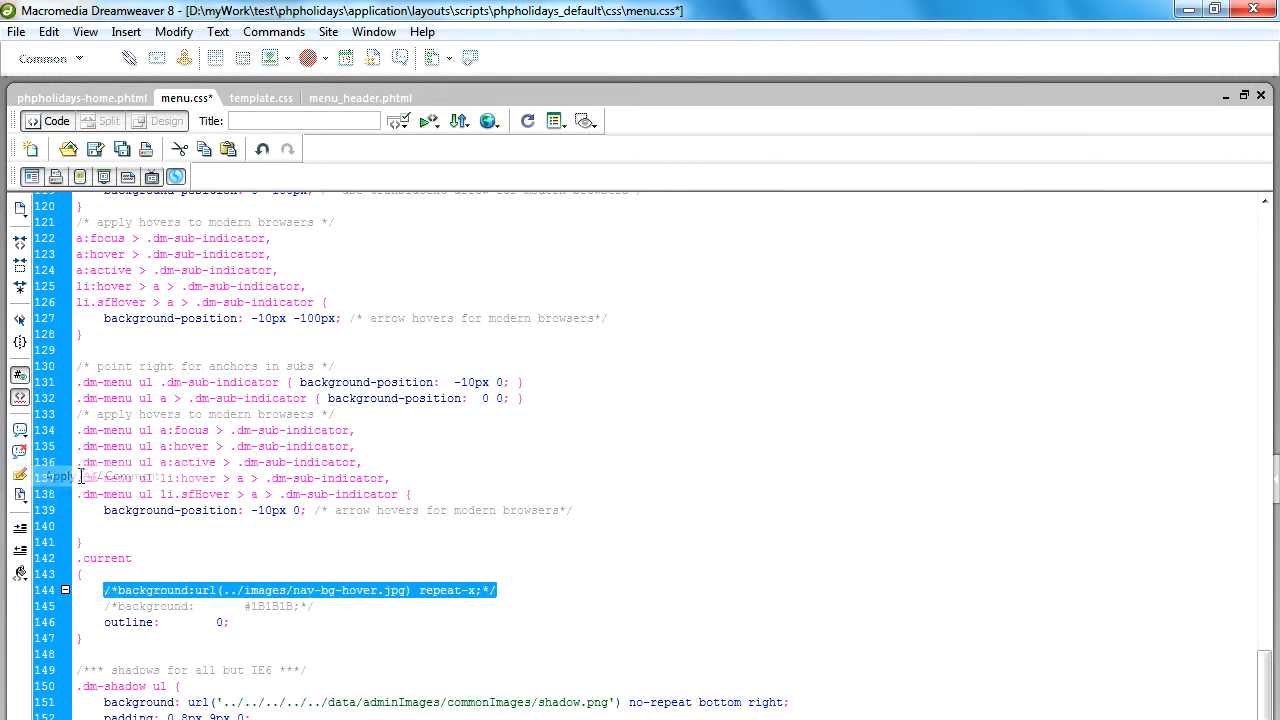
Remove the comment marks around the background colour line in the .current rule.
click(110, 606)
key(Delete)
key(Delete)
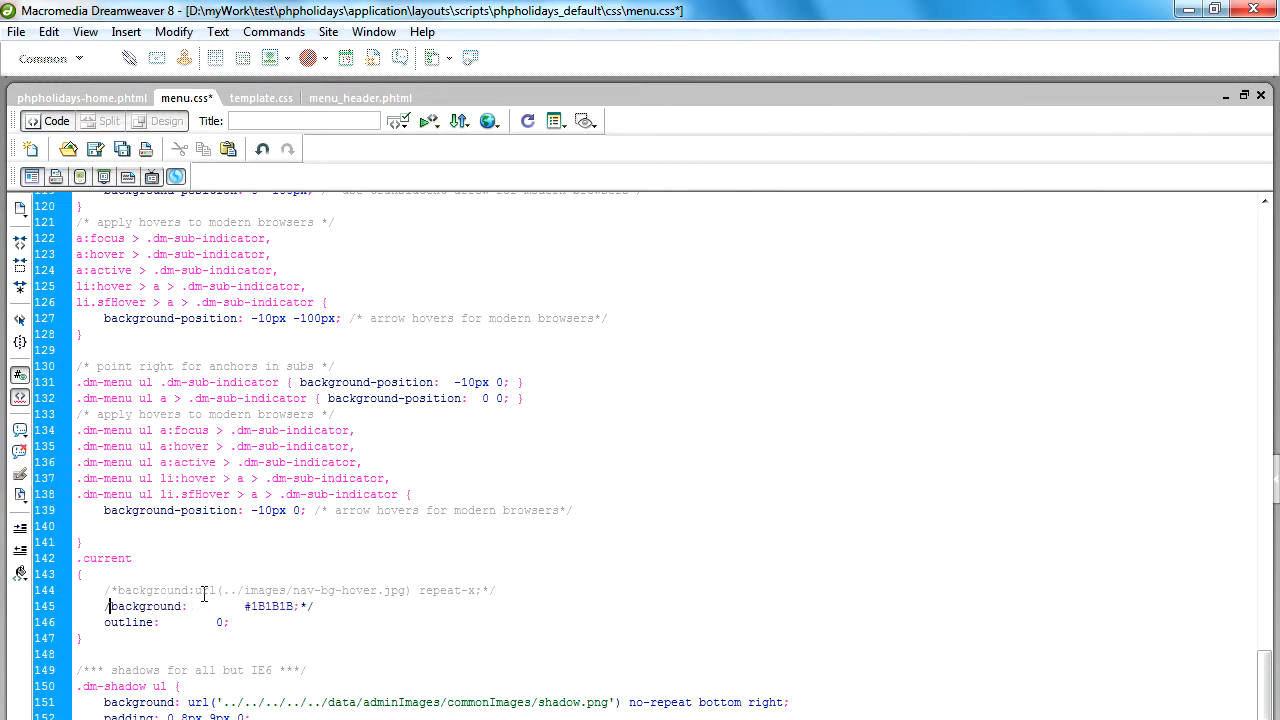
click(295, 606)
key(BackSpace)
Set the .current rule's background colour to #FF0000 with the colour picker and save menu.css.
double_click(236, 606)
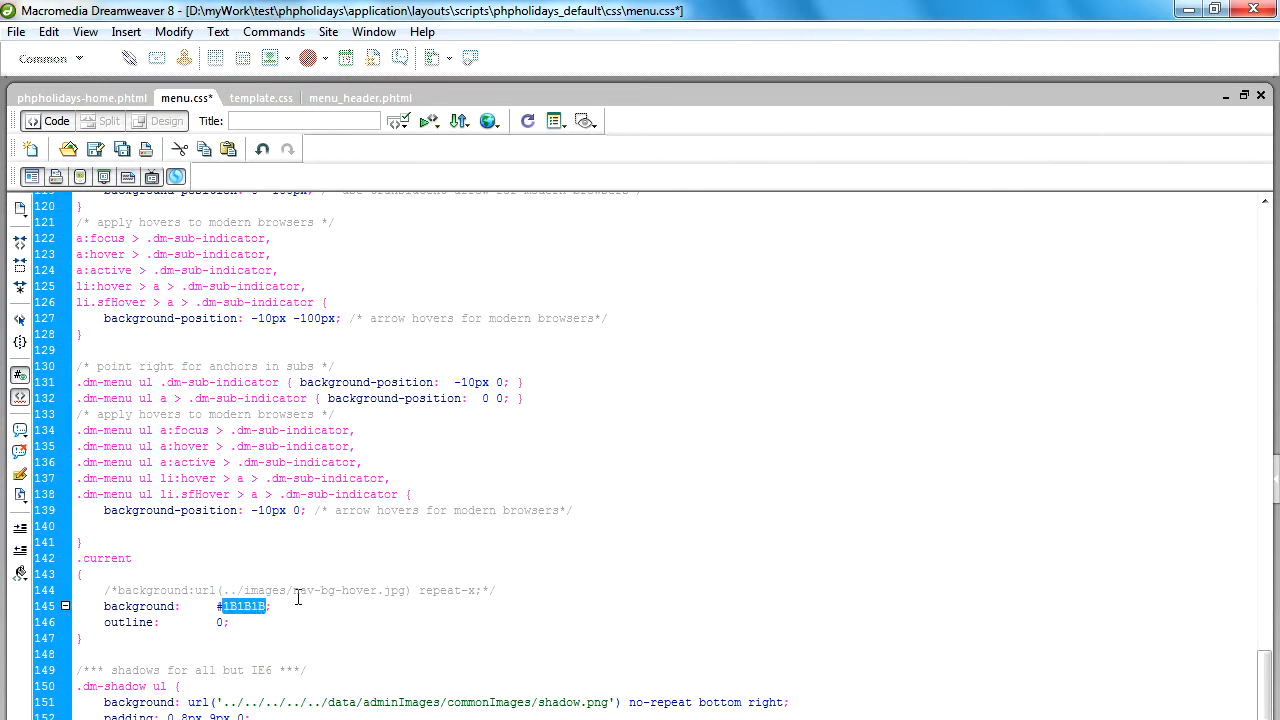
key(BackSpace)
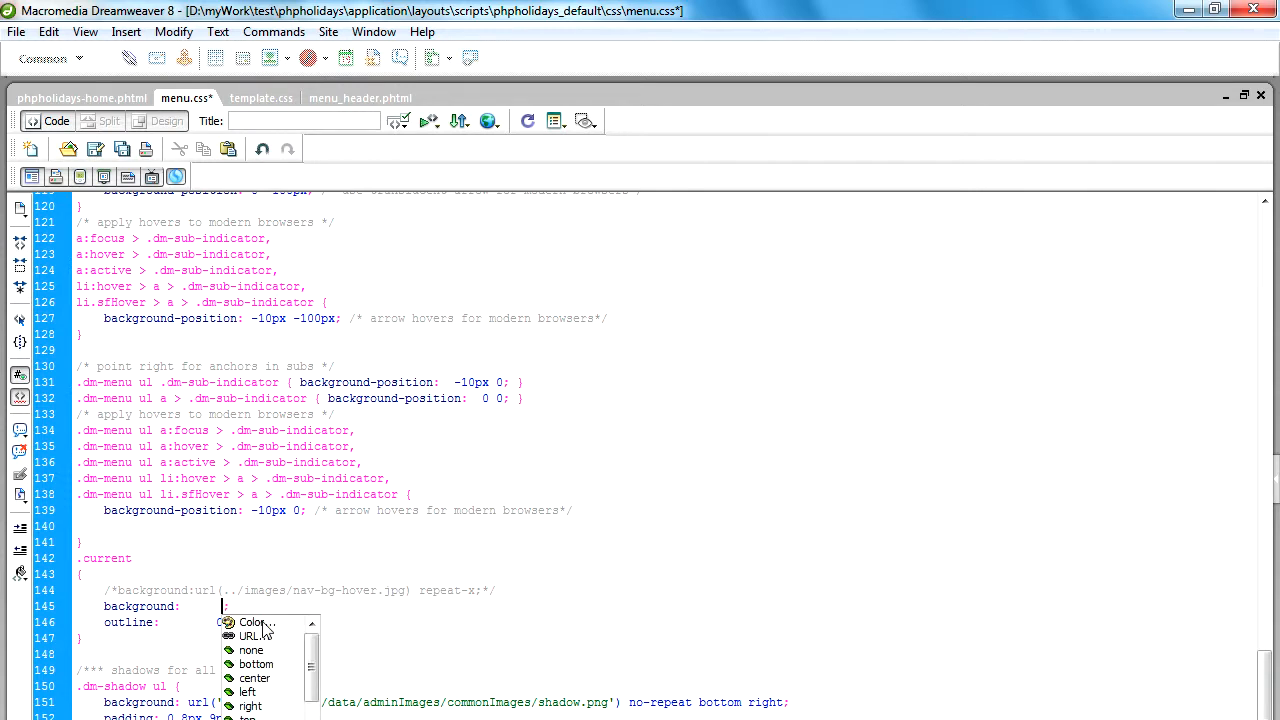
double_click(258, 623)
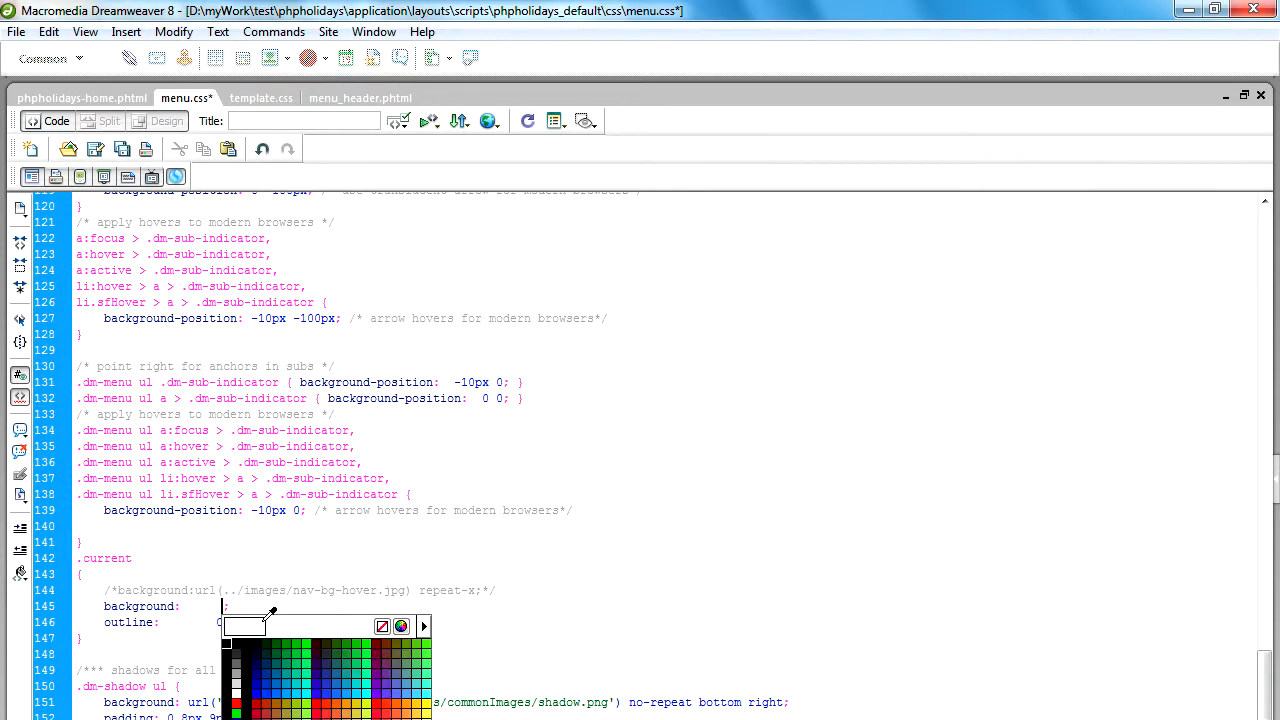
click(377, 701)
key(ctrl+s)
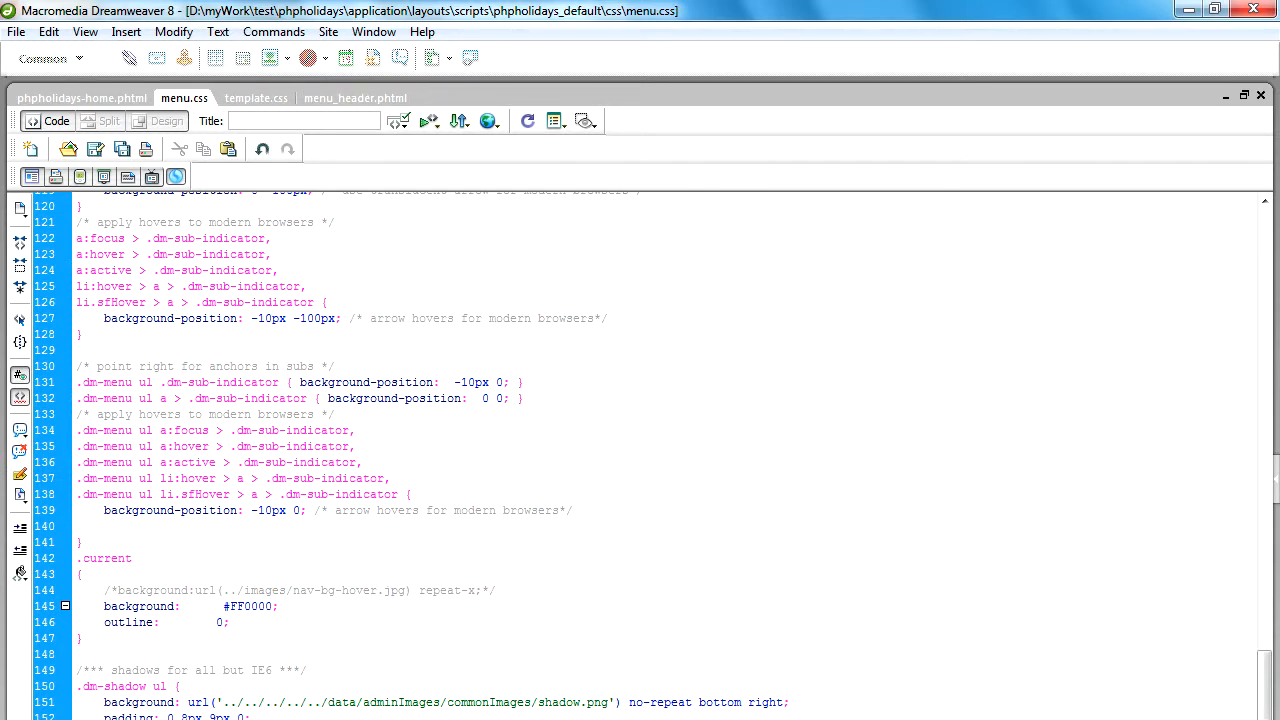
Switch to FileZilla and upload the local menu.css to the server's phpholidays_default/css folder.
click(404, 719)
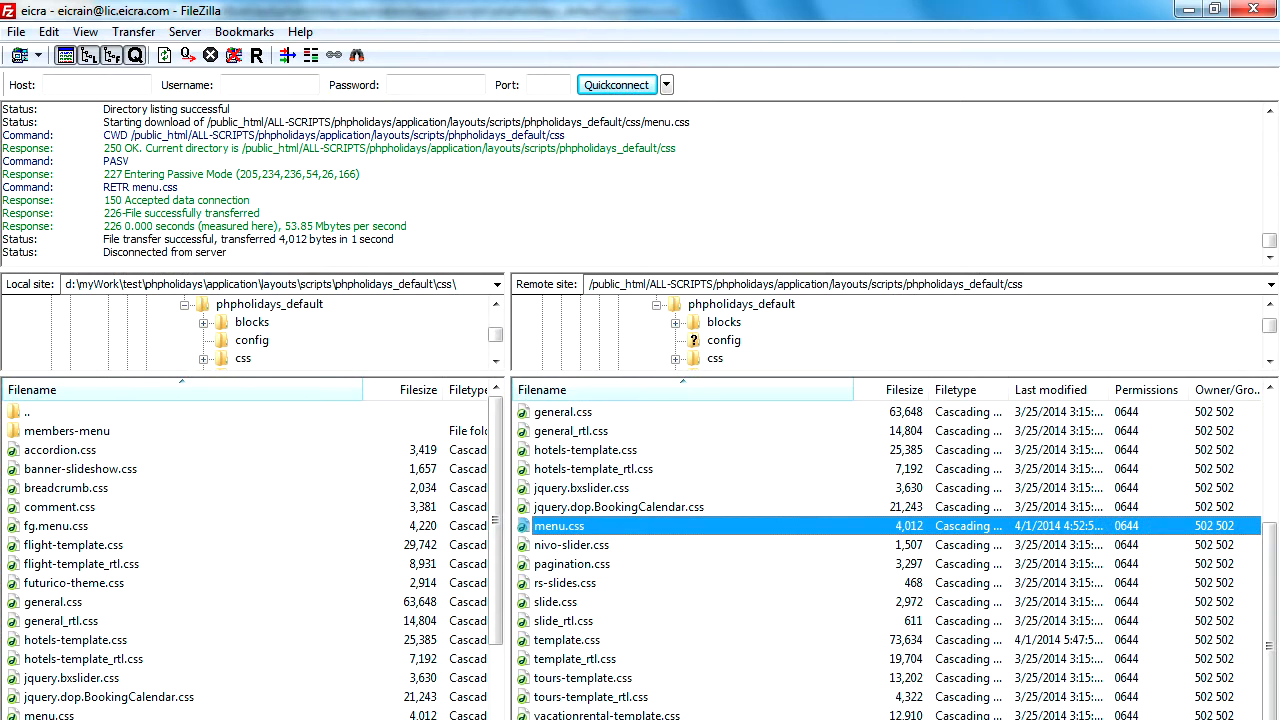
click(68, 507)
scroll(76, 537, down, 4)
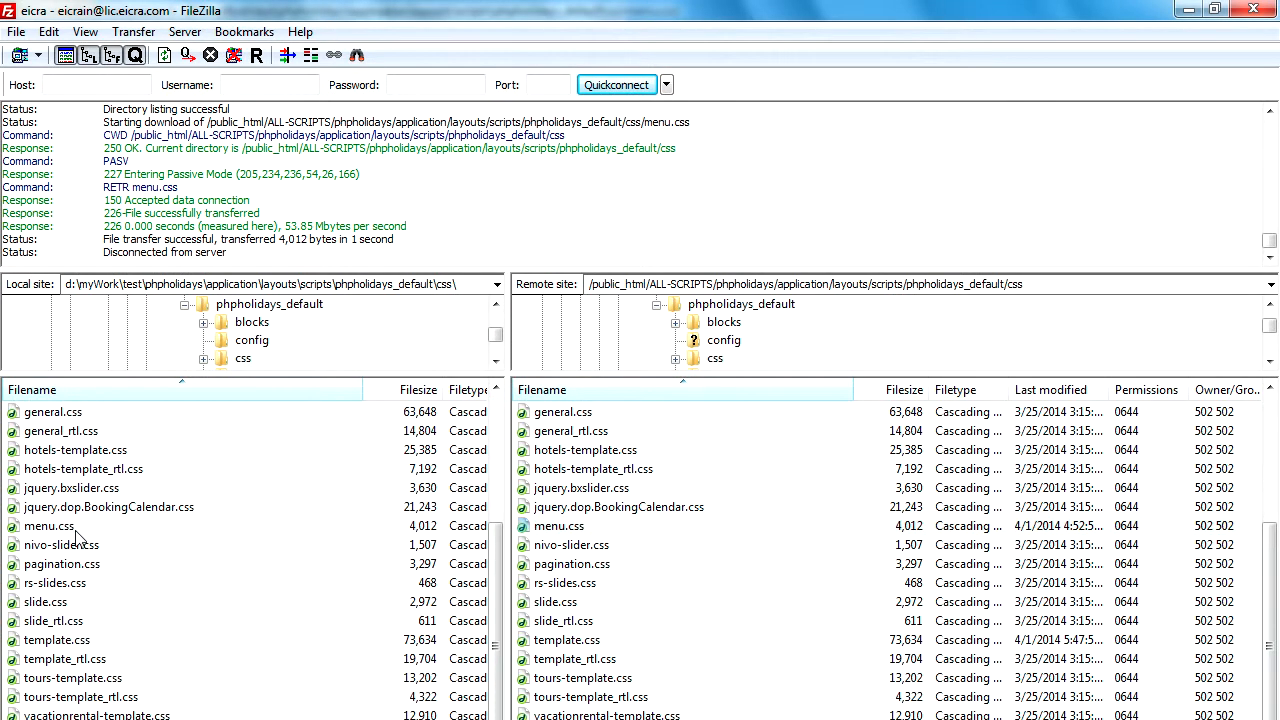
click(72, 526)
right_click(72, 526)
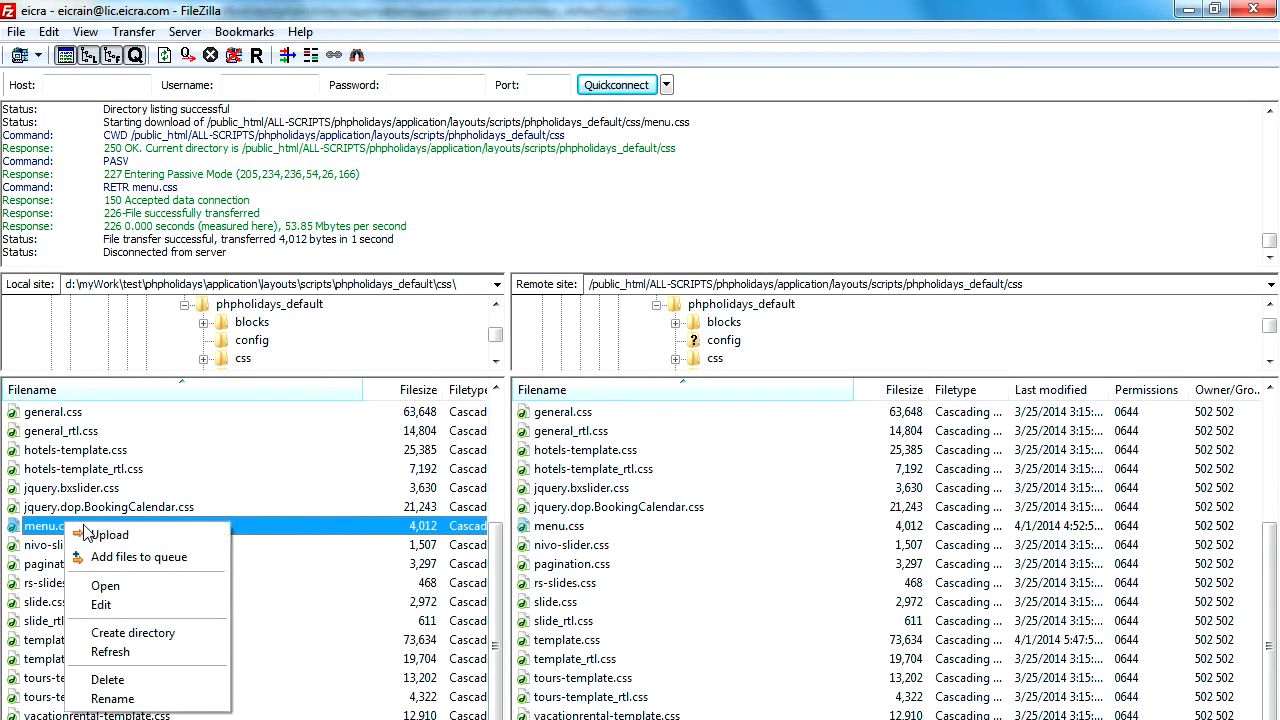
click(95, 536)
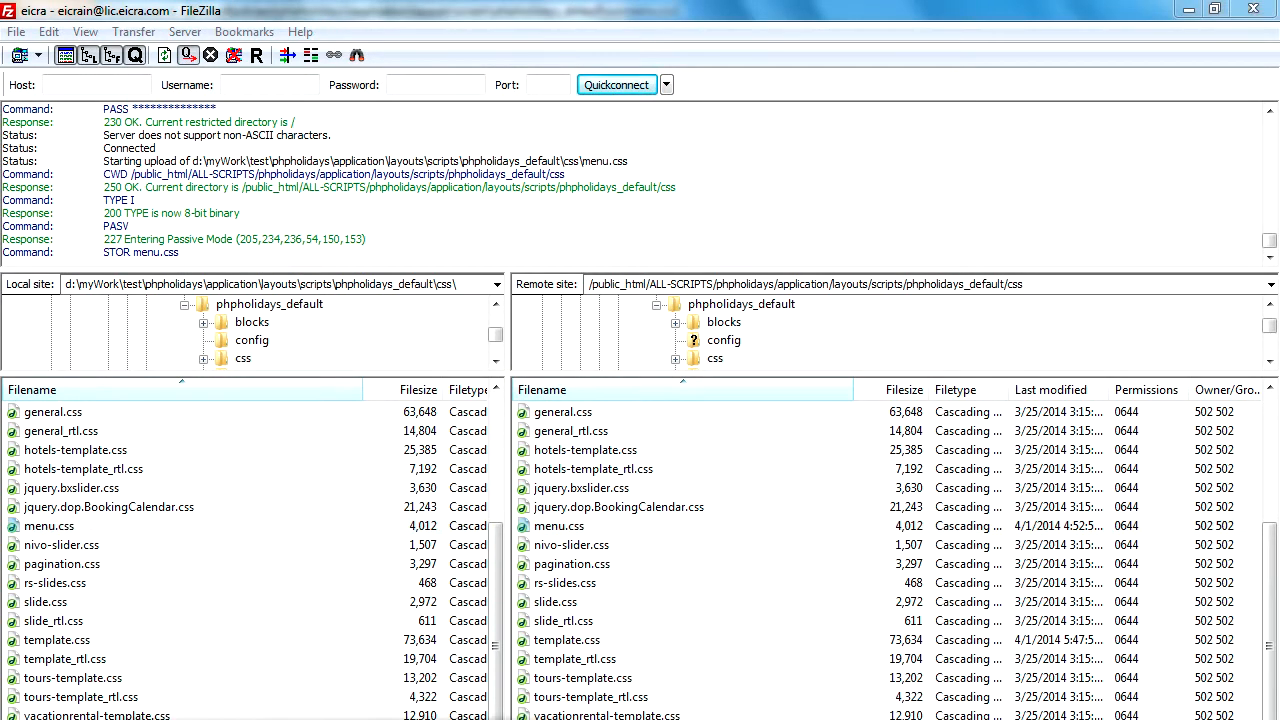
Switch to Firefox, reload the PHP Holidays home page and check the top menu's hover colours.
key(alt+Tab)
click(740, 46)
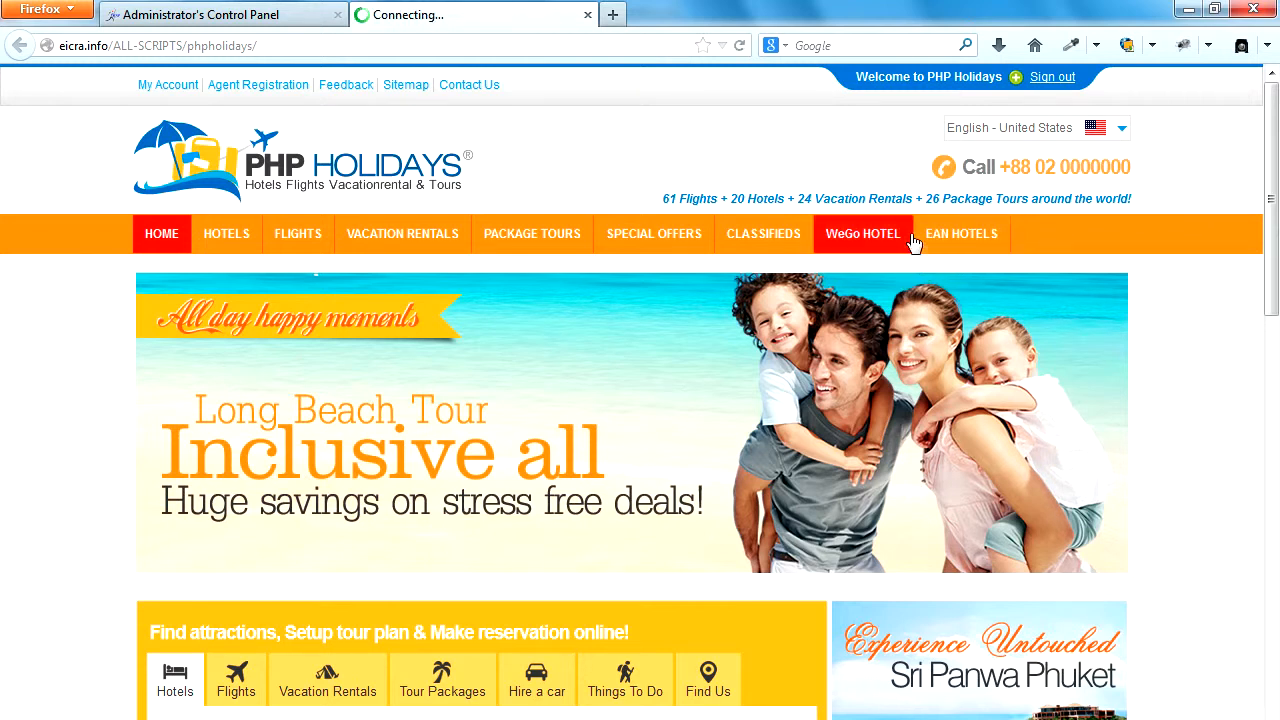
mouse_move(757, 230)
mouse_move(503, 237)
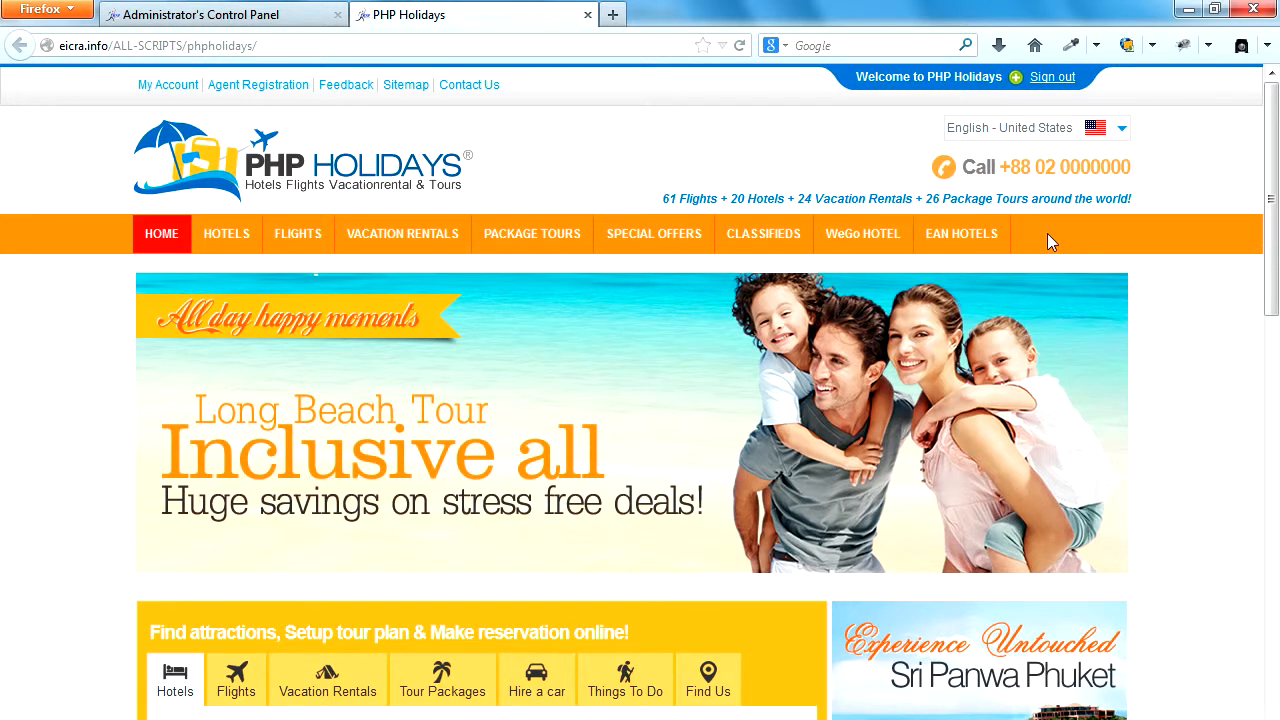
Log in to the site's Administrator control panel with the saved username and account password.
click(233, 14)
click(616, 338)
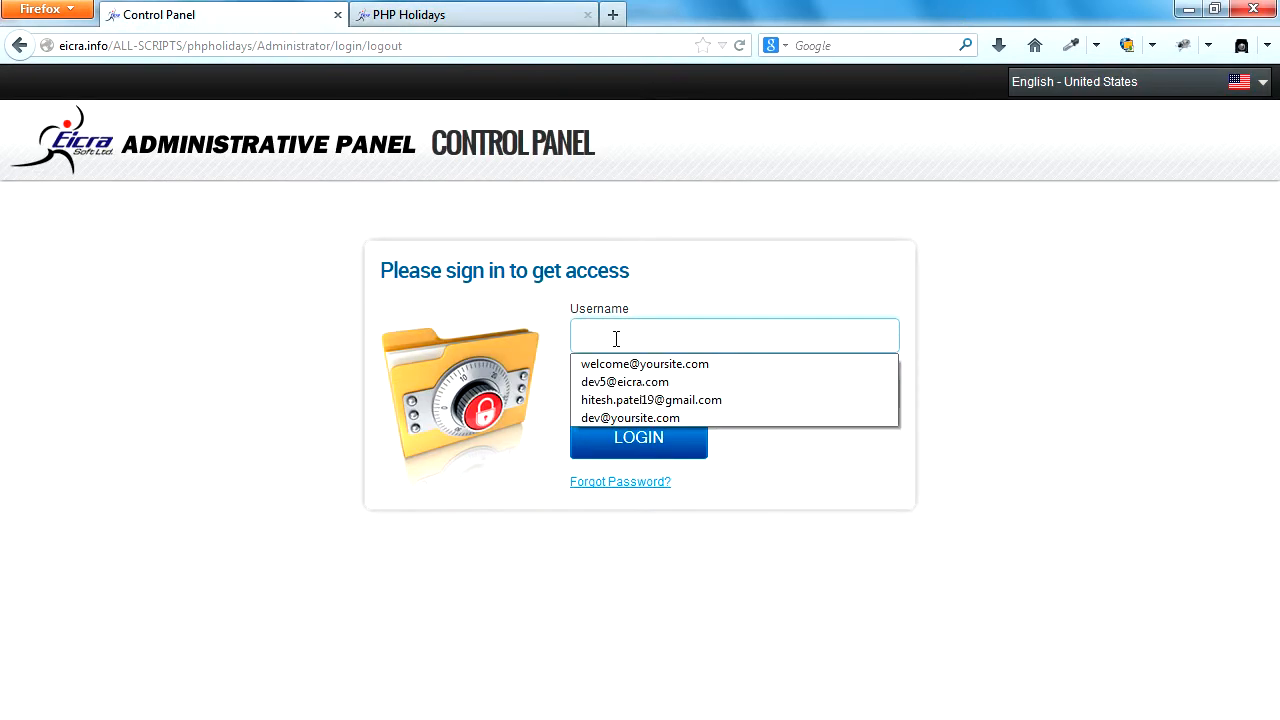
click(631, 418)
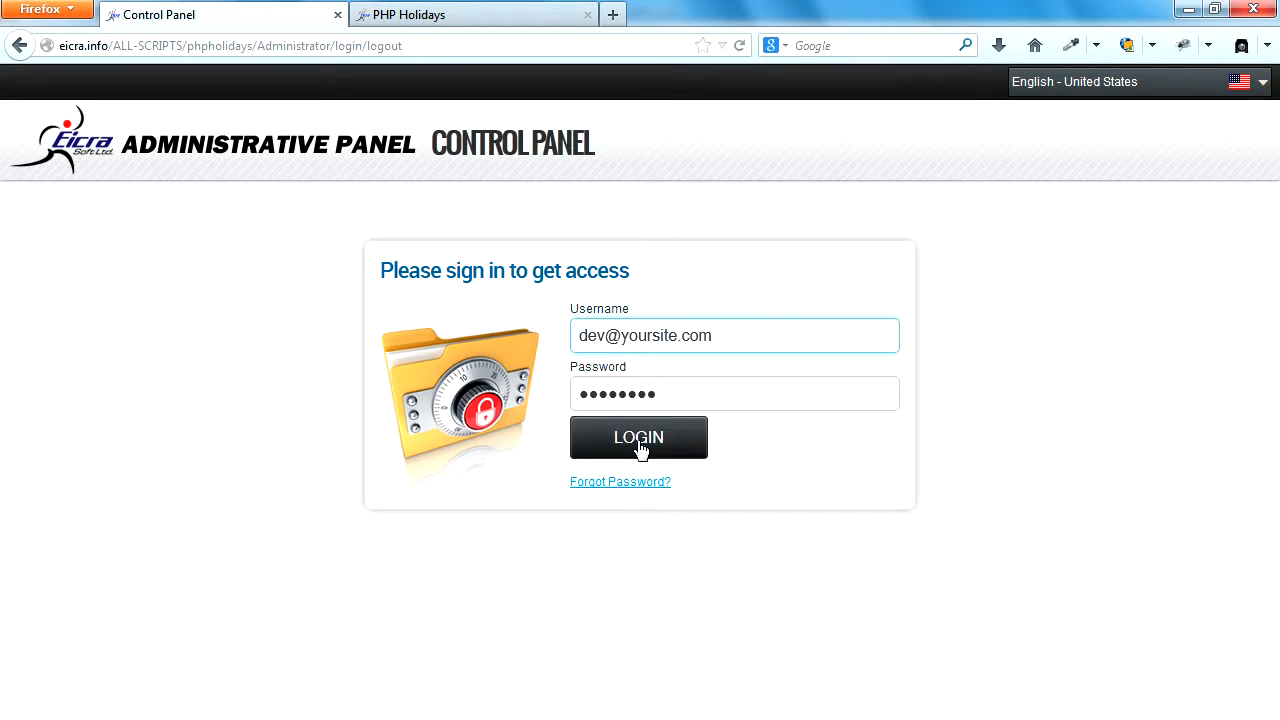
click(640, 440)
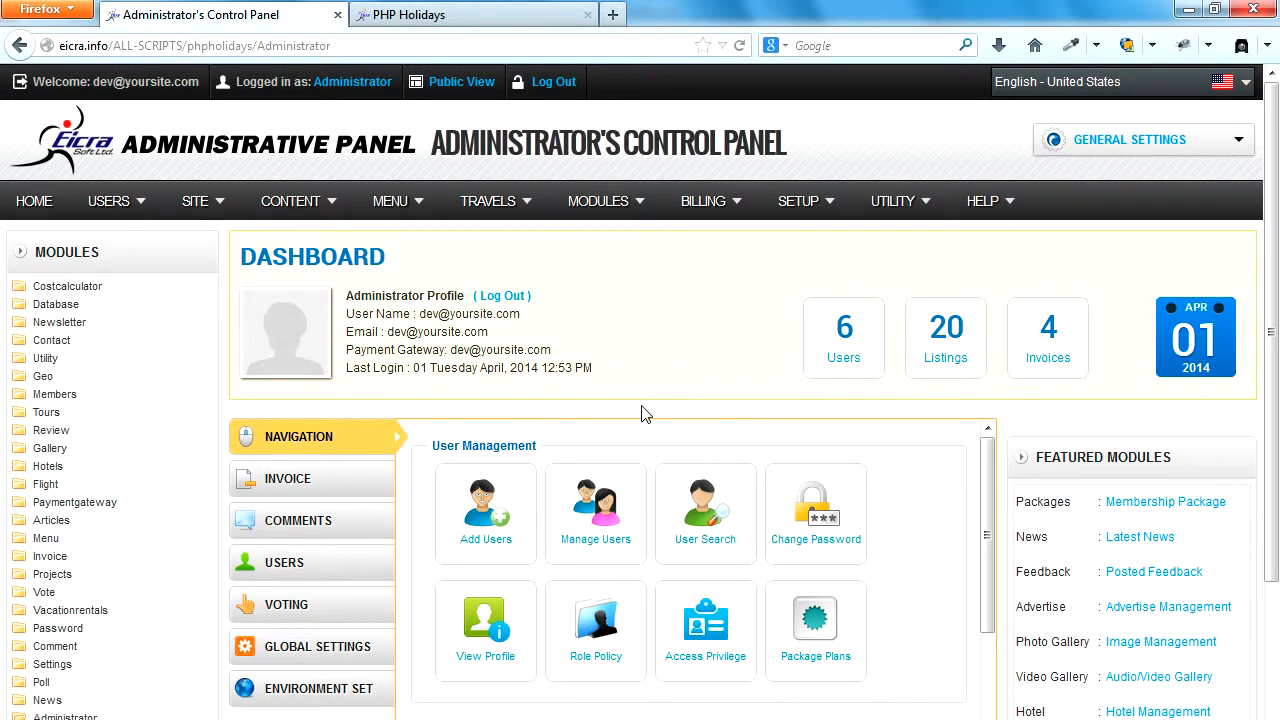
Open the Manage Menu(s) list in the administrator control panel.
mouse_move(368, 215)
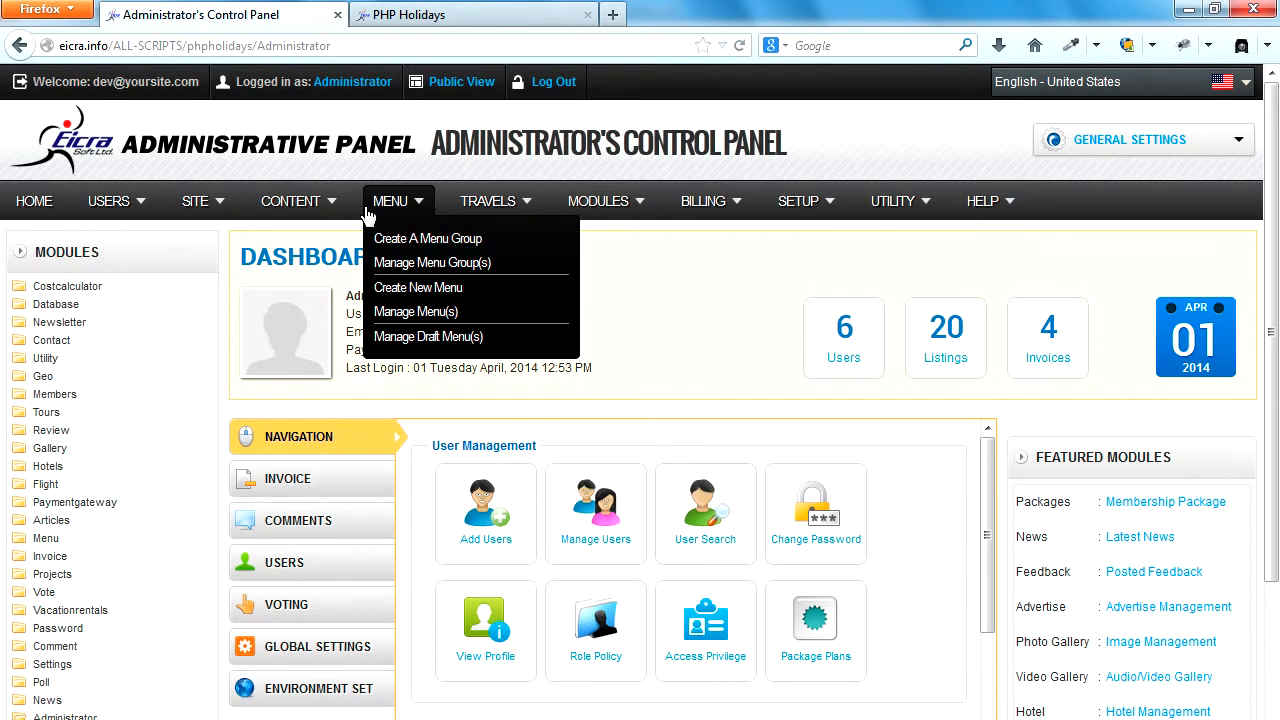
mouse_move(318, 215)
click(410, 316)
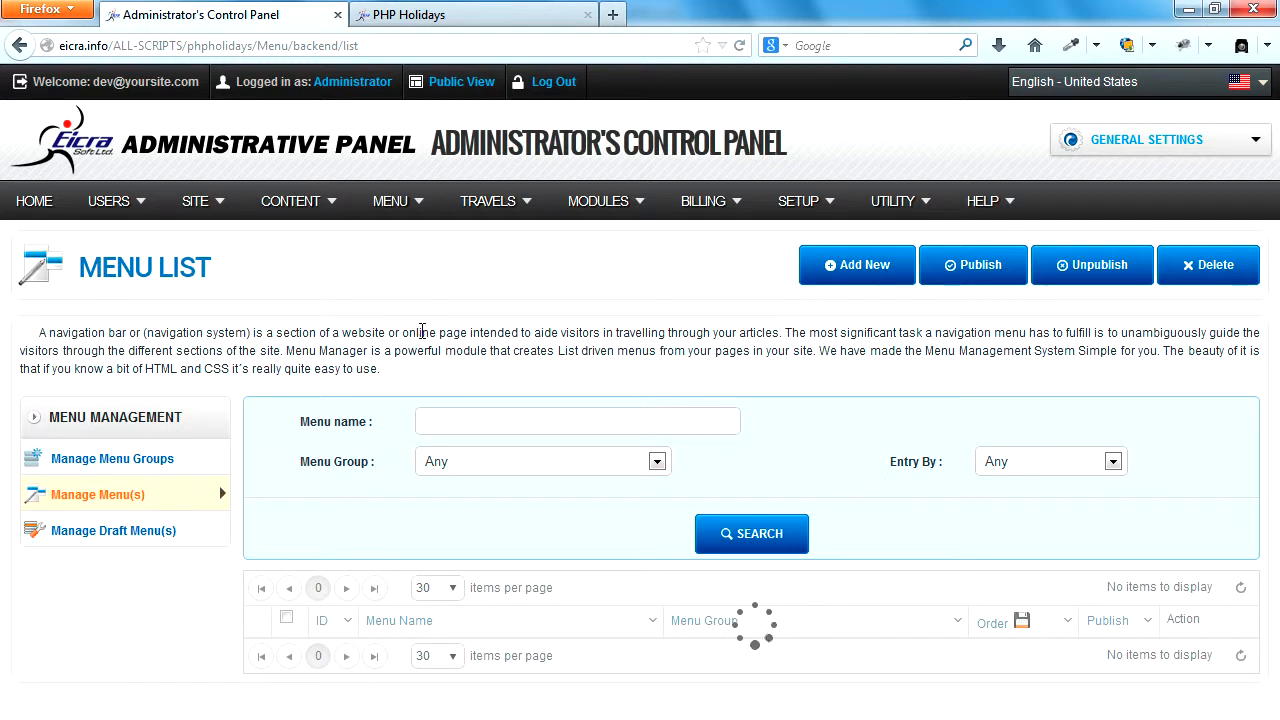
Look over the menu list and set it to show 100 items per page.
scroll(428, 330, down, 5)
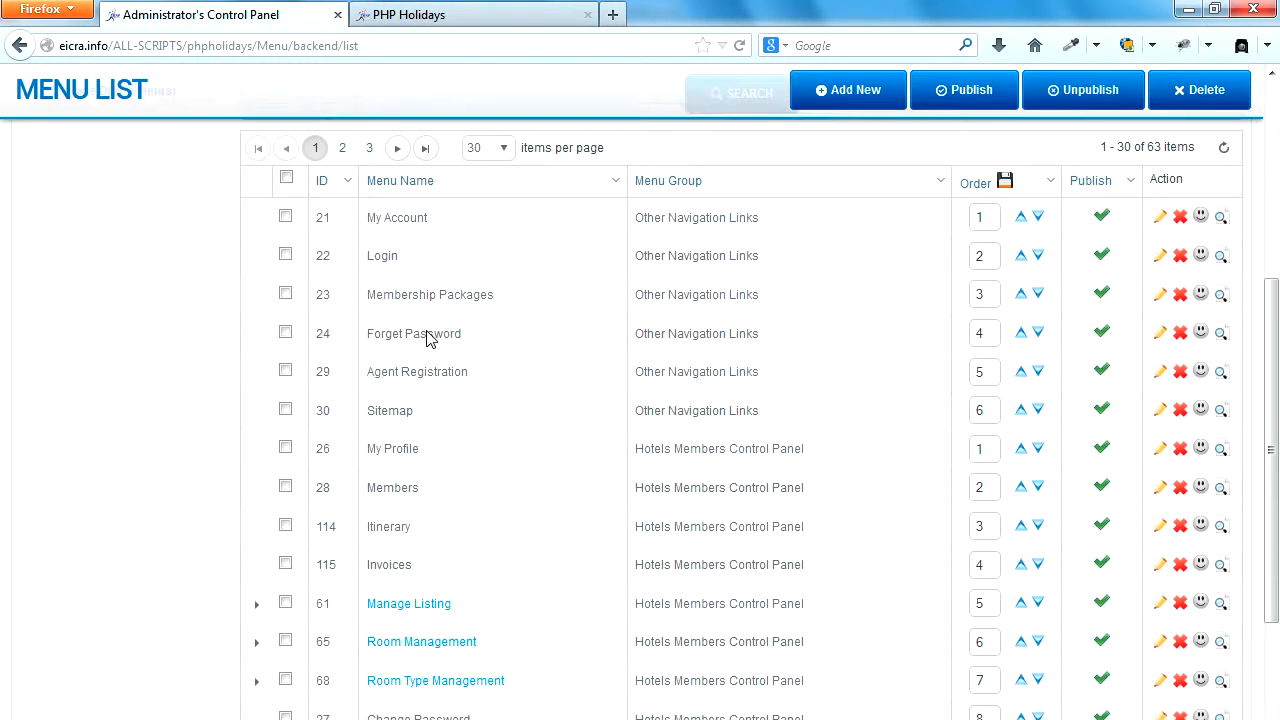
scroll(428, 338, up, 3)
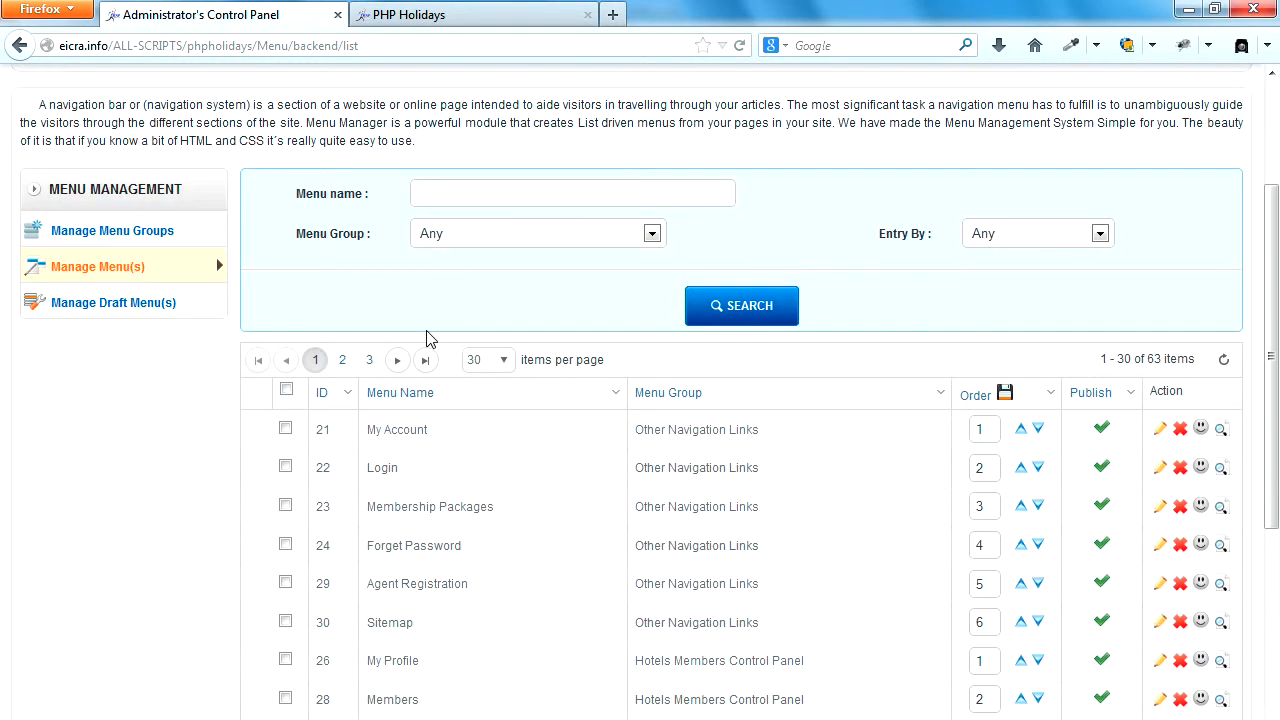
scroll(428, 336, down, 8)
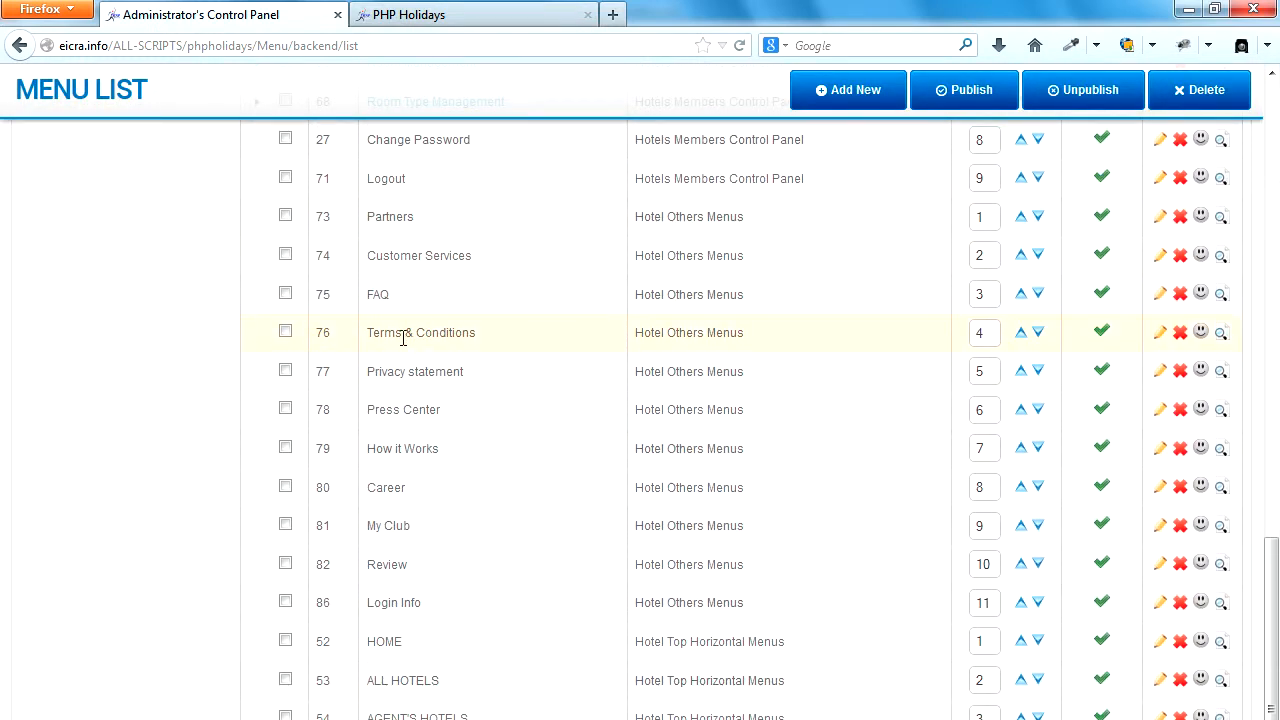
scroll(531, 485, up, 2)
scroll(531, 485, up, 2)
scroll(531, 485, down, 4)
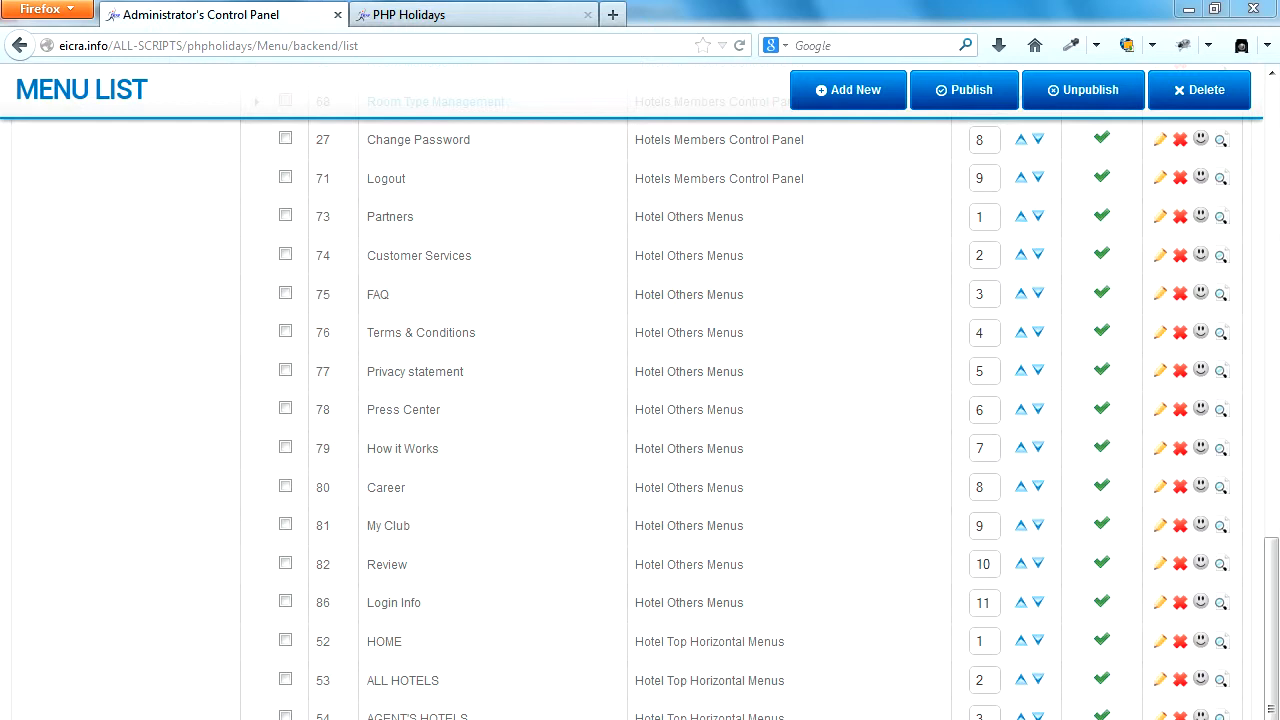
click(489, 719)
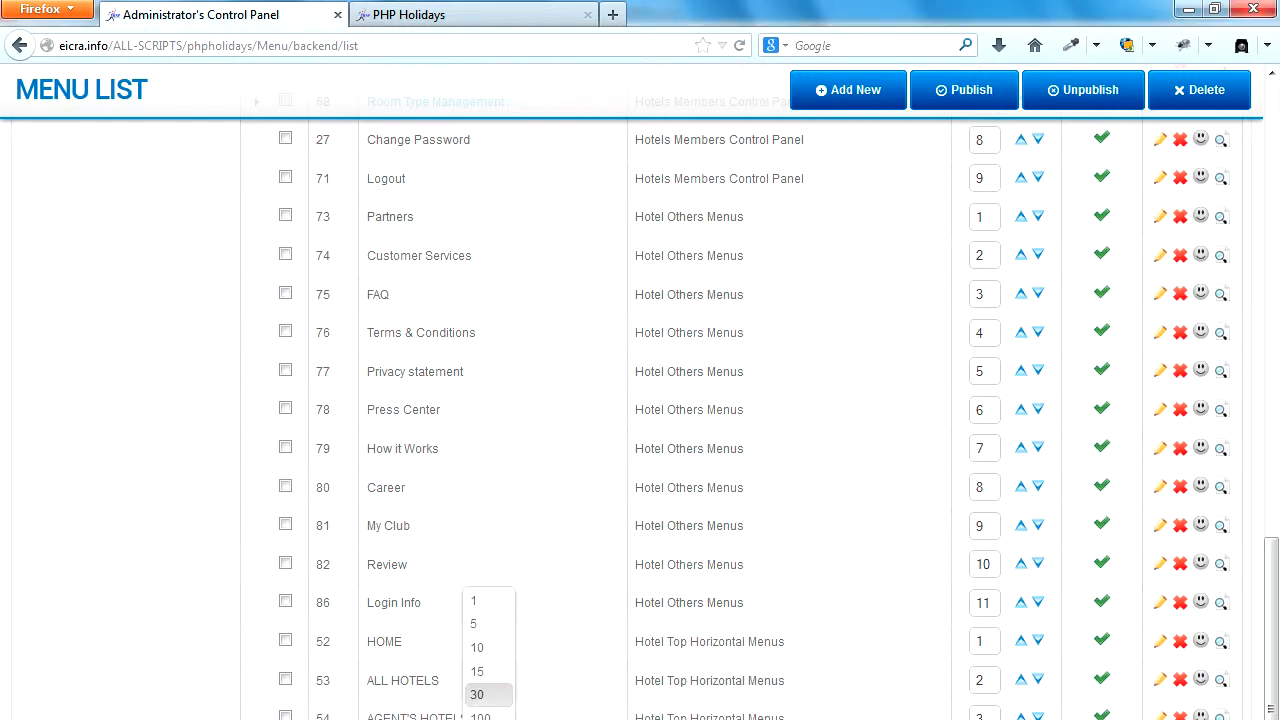
click(481, 717)
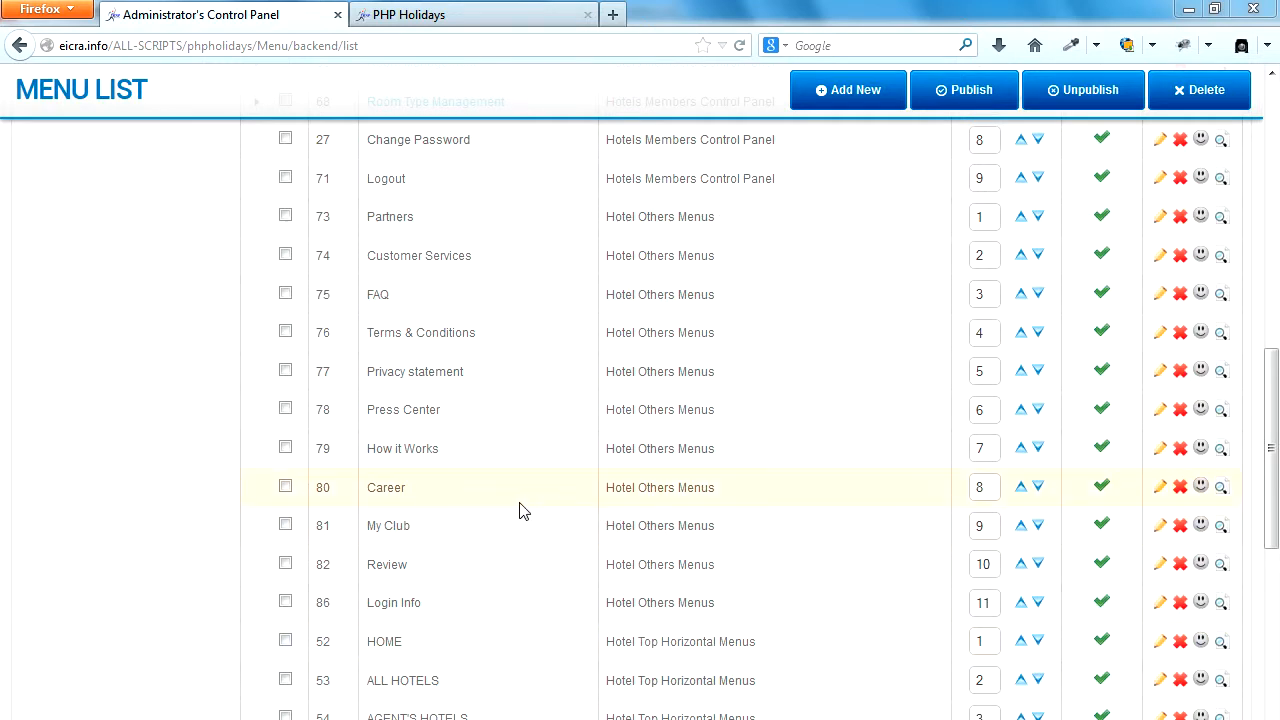
Find the EAN HOTELS item in the PHP Holidays Top Horizontal Menus group and unpublish it.
click(214, 508)
scroll(243, 503, down, 8)
scroll(459, 461, down, 6)
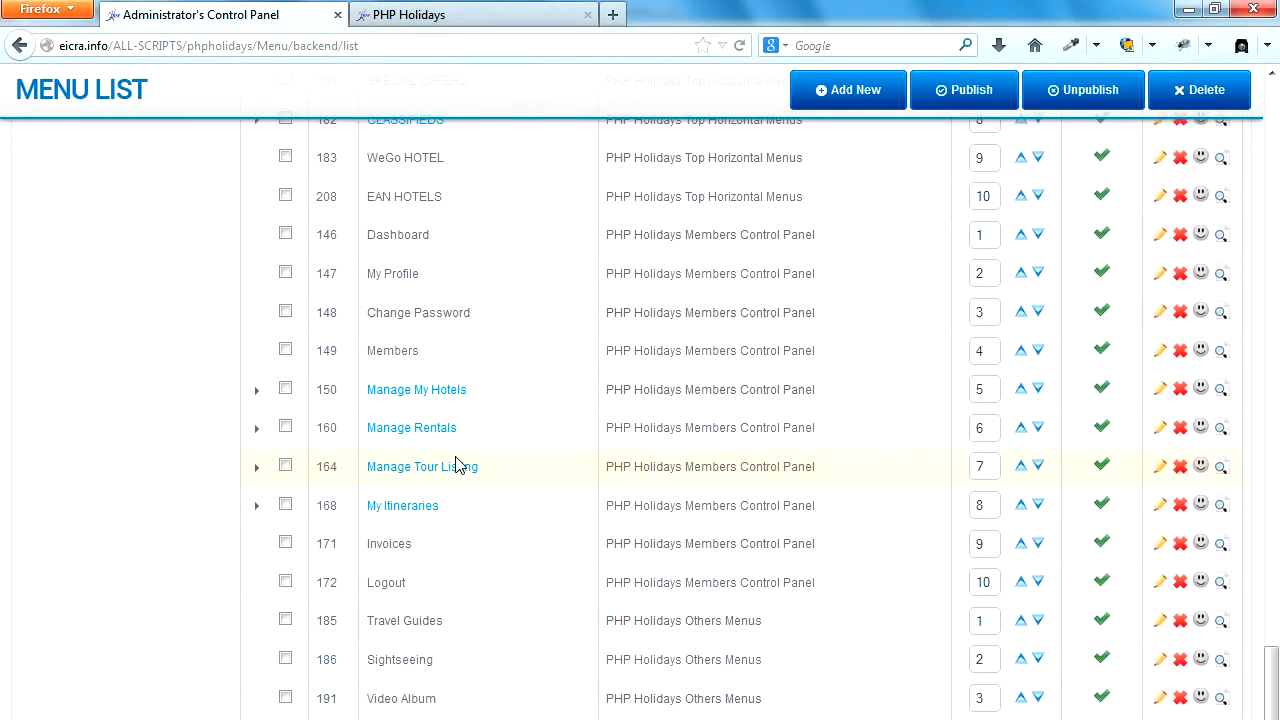
scroll(455, 466, down, 2)
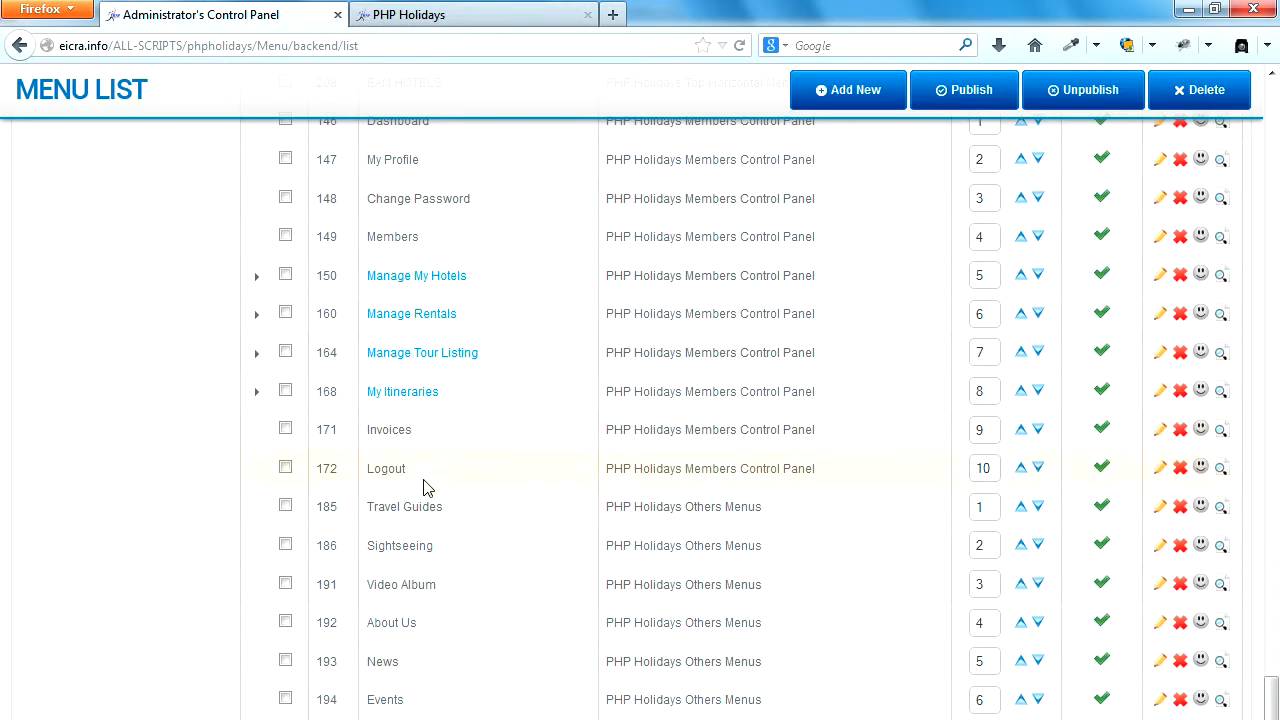
scroll(420, 478, up, 2)
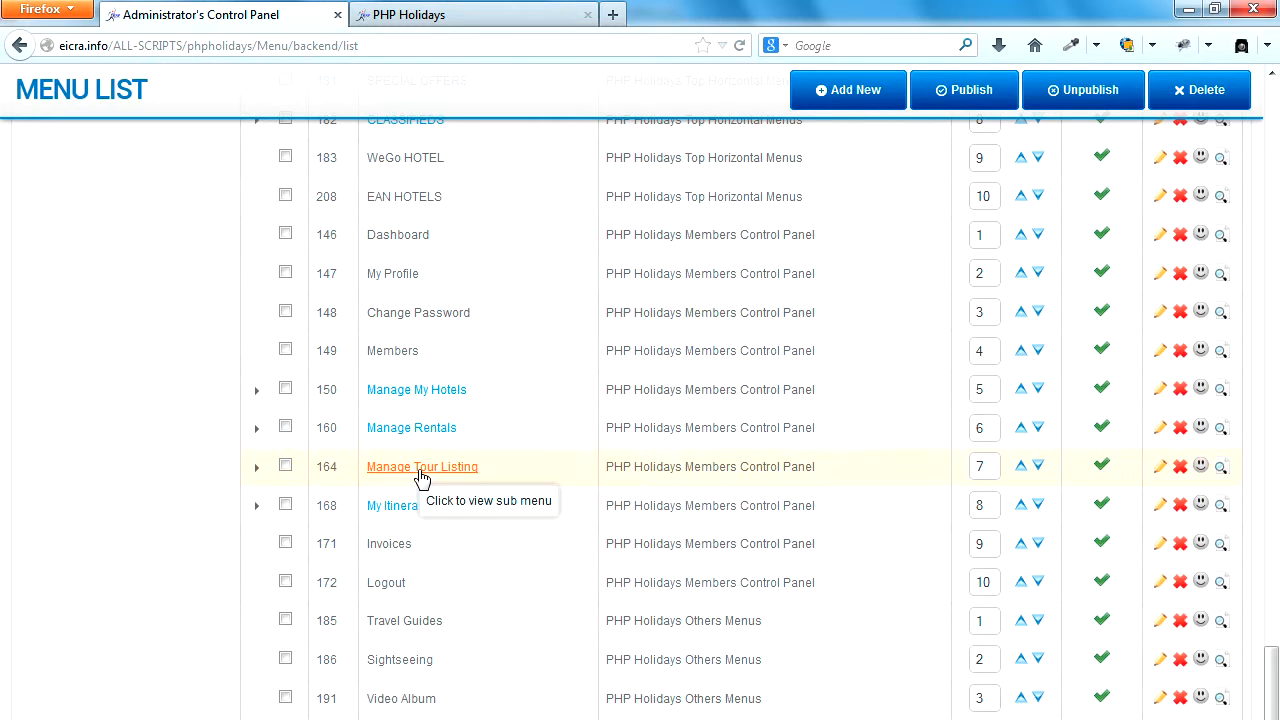
scroll(420, 478, down, 3)
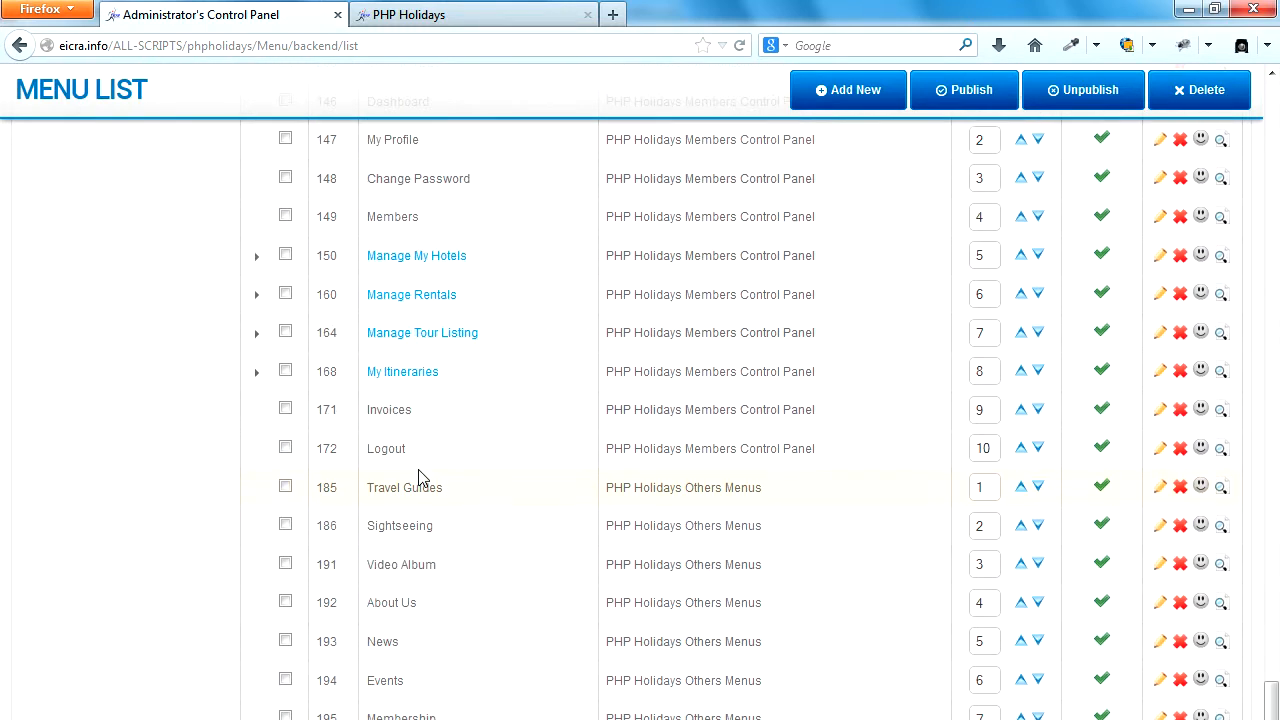
scroll(420, 478, up, 5)
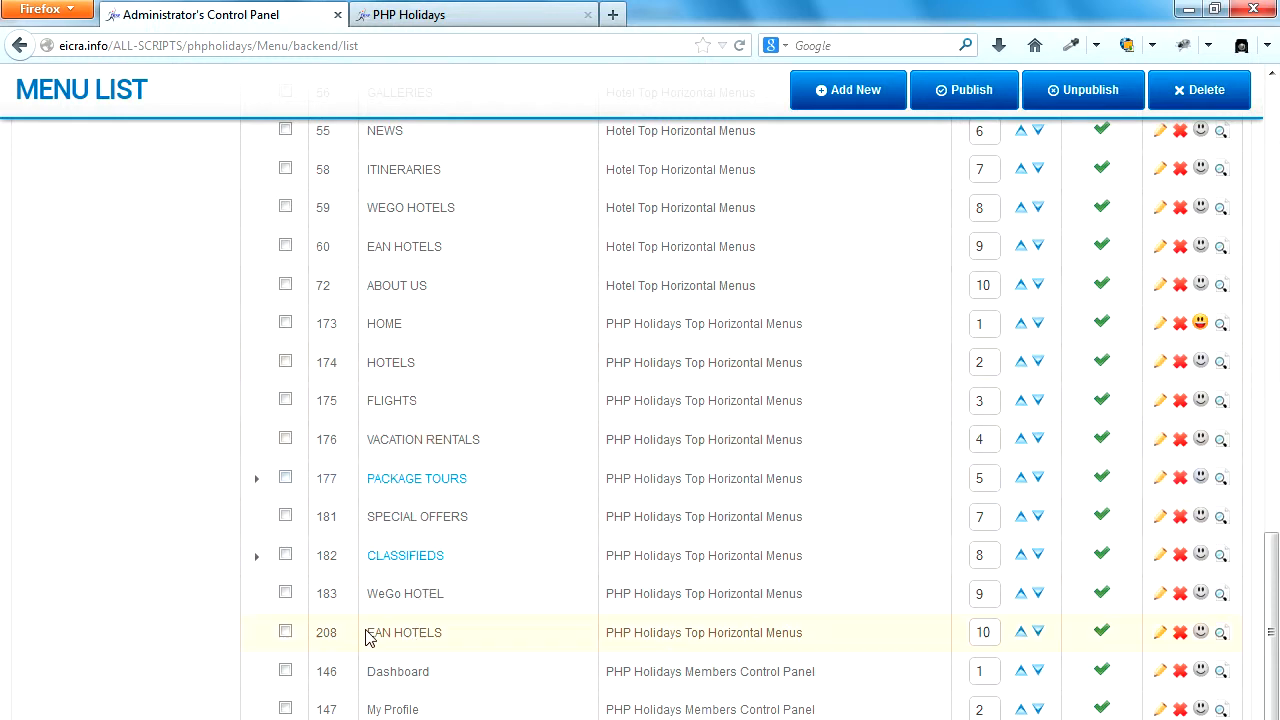
drag(370, 633, 441, 633)
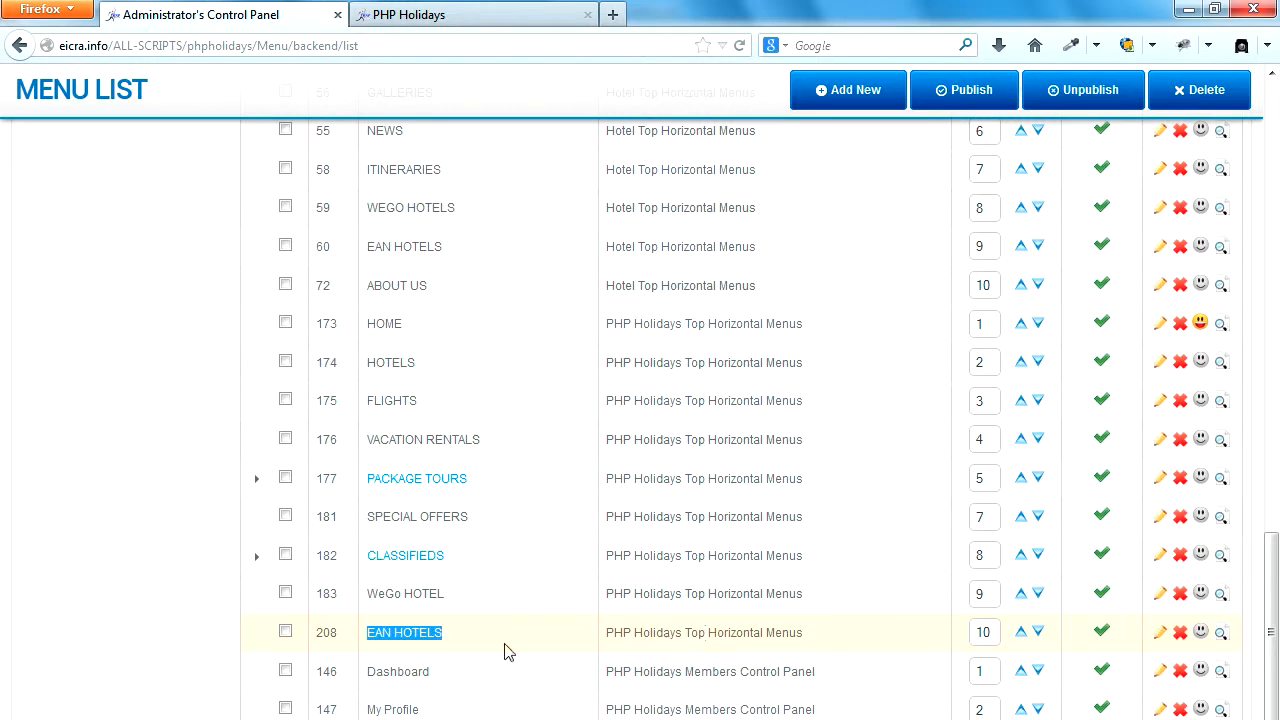
click(286, 632)
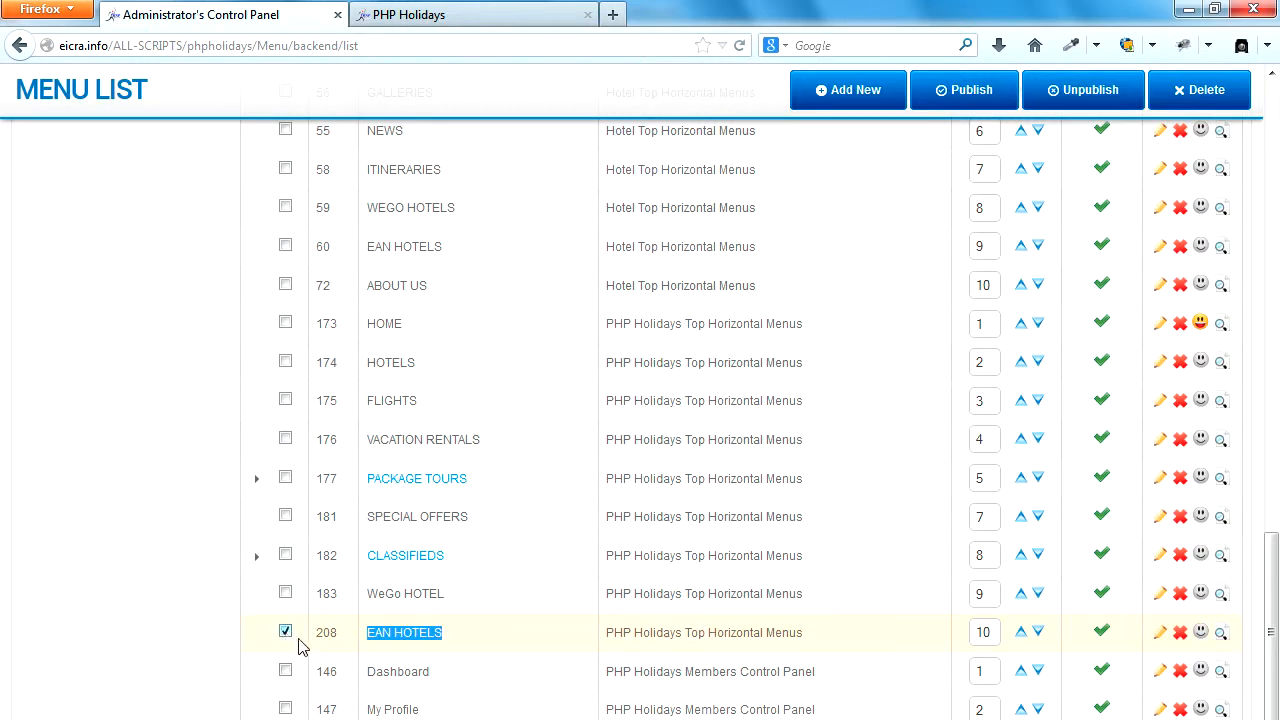
click(1102, 632)
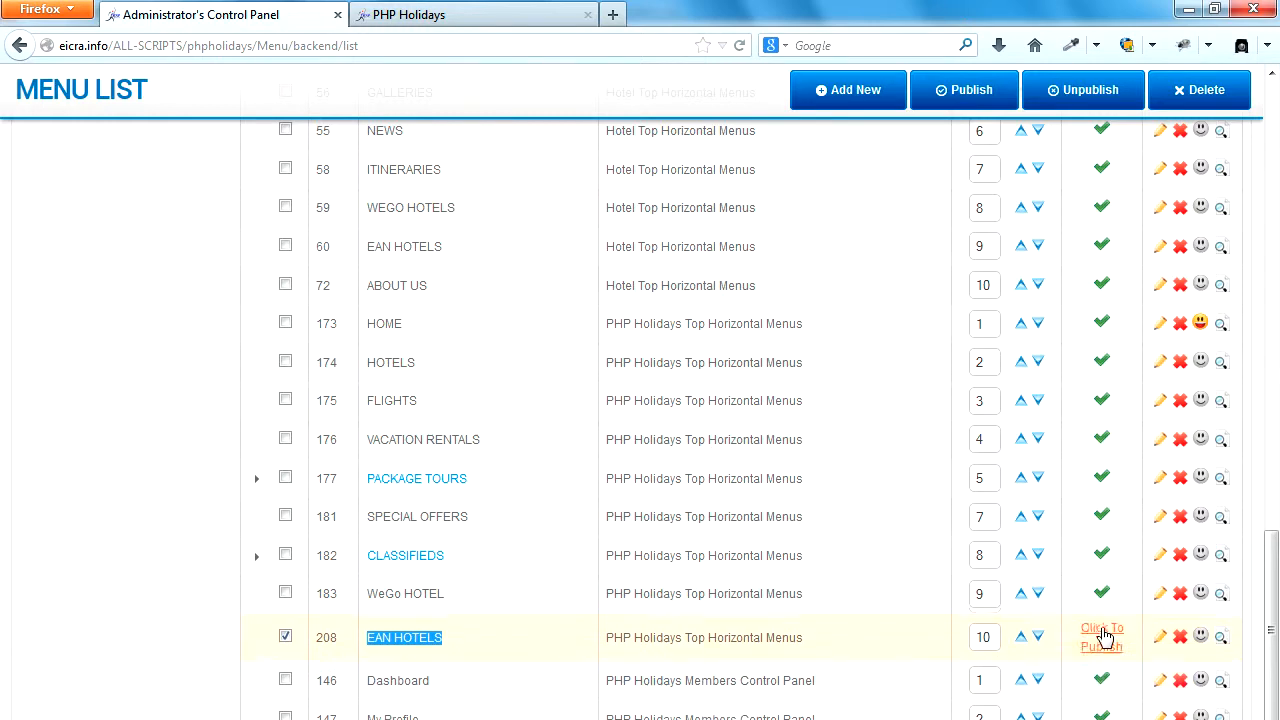
Reload the PHP Holidays home page, check the top menu for EAN HOTELS, and return to the menu list.
click(503, 13)
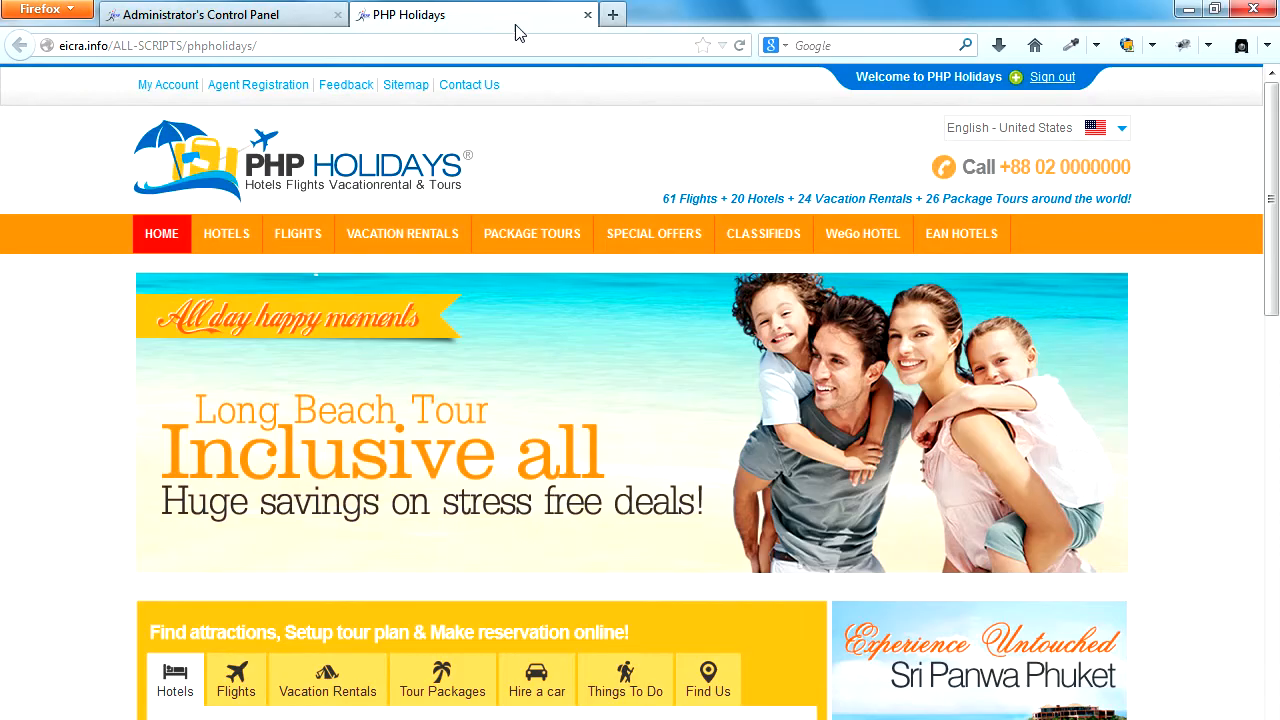
click(740, 47)
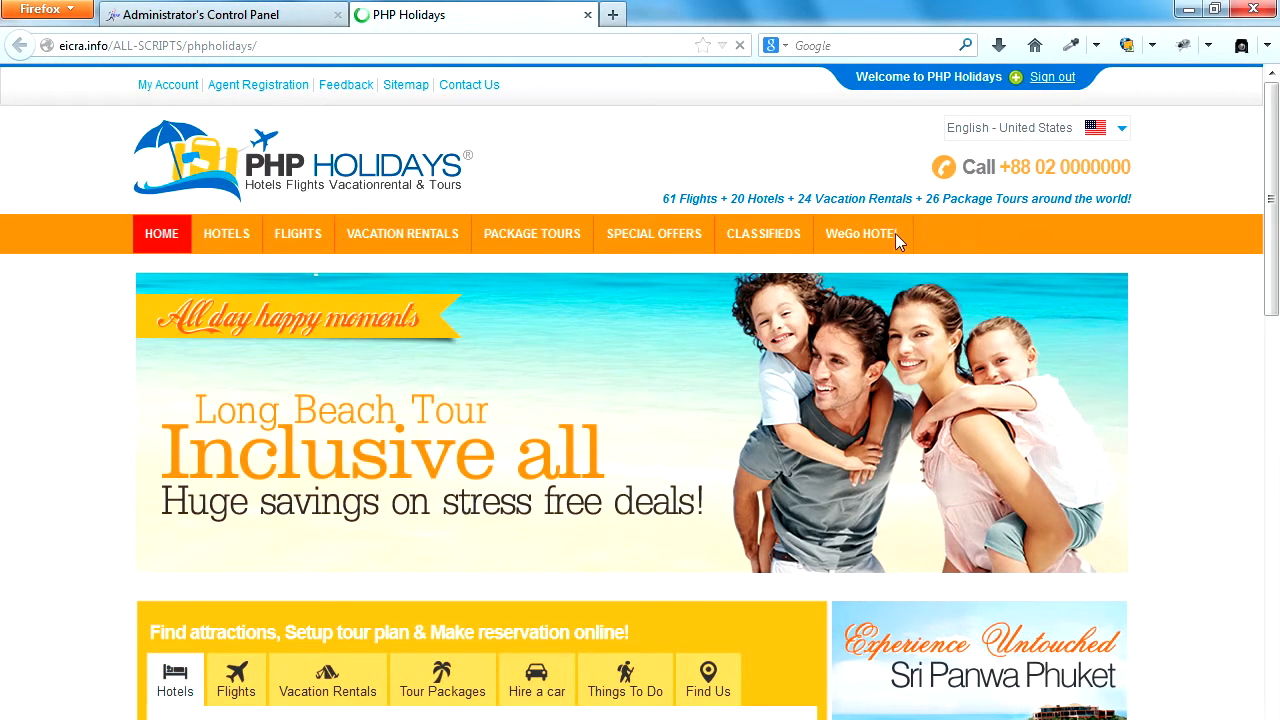
click(195, 15)
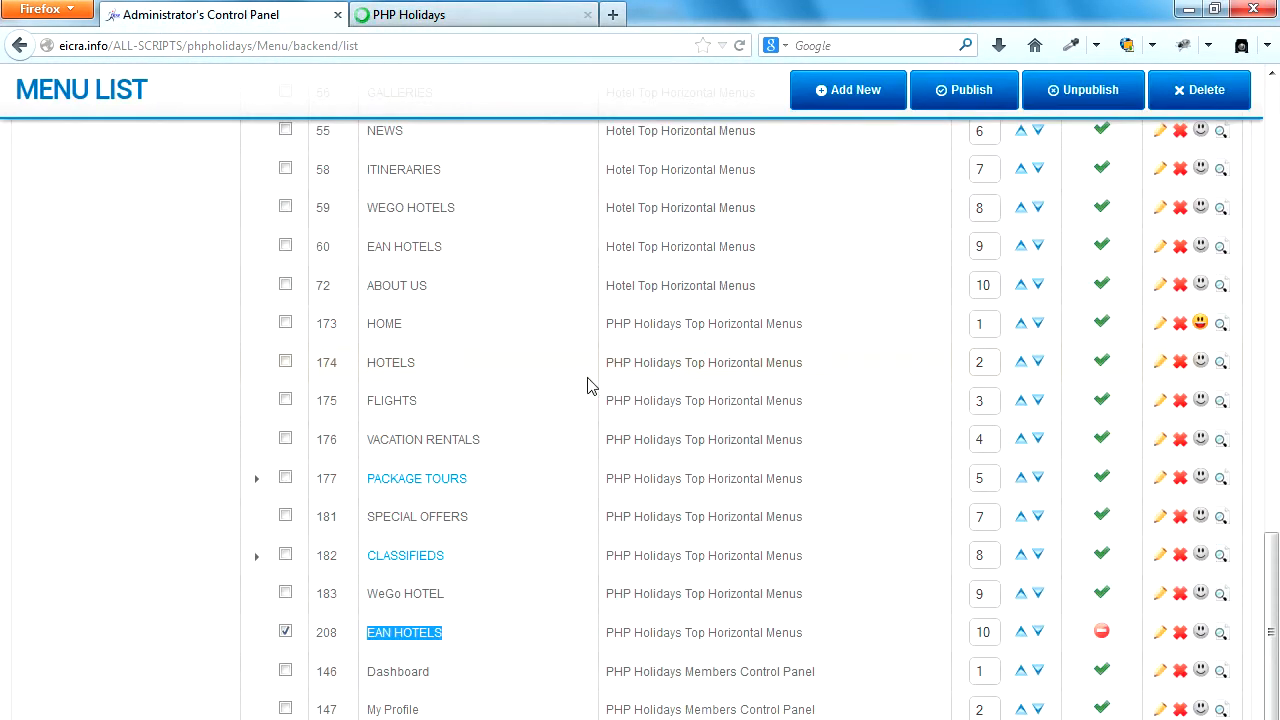
Republish the EAN HOTELS item in the PHP Holidays Top Horizontal Menus group and reload the home page to check the top menu.
click(206, 500)
scroll(206, 500, up, 4)
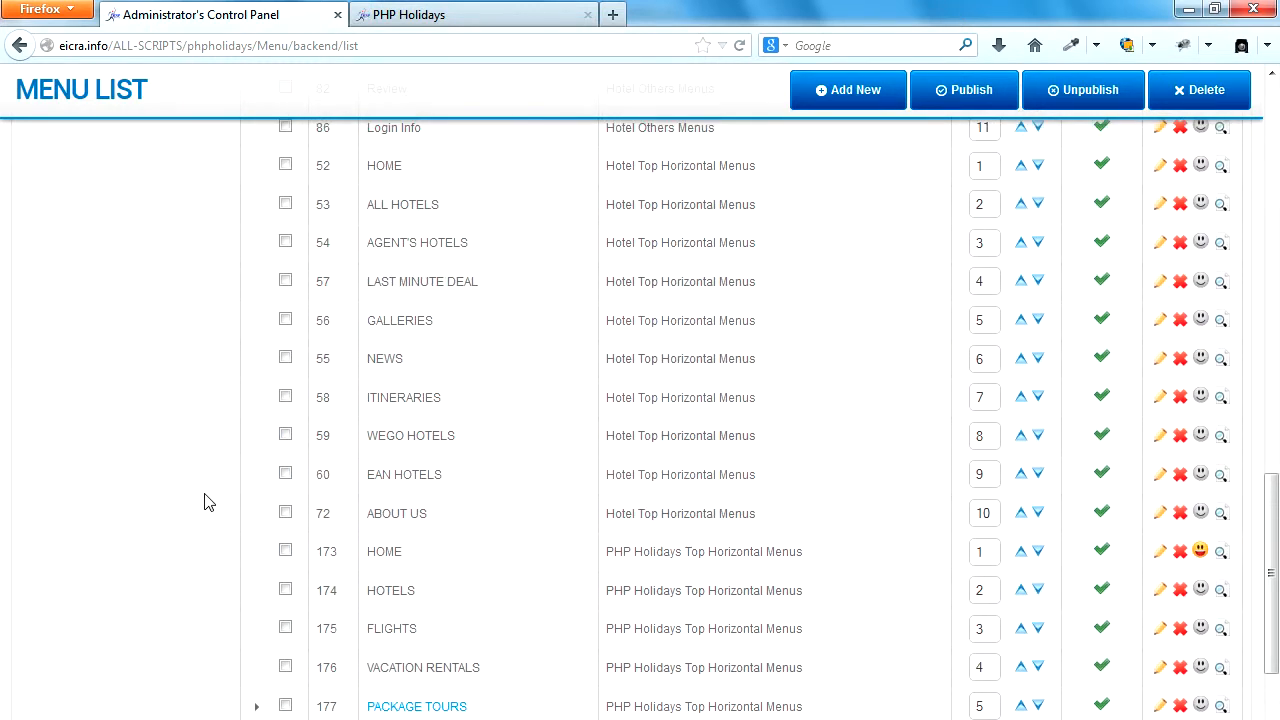
scroll(206, 503, down, 6)
click(1100, 519)
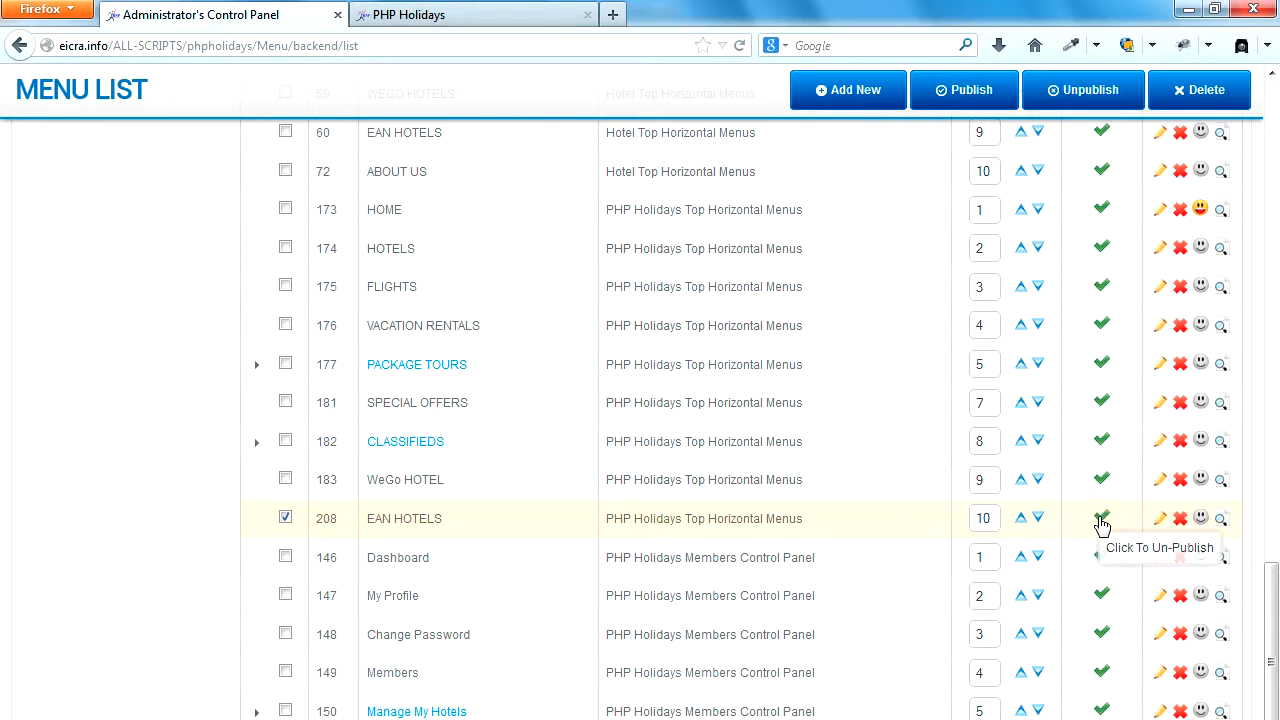
click(513, 22)
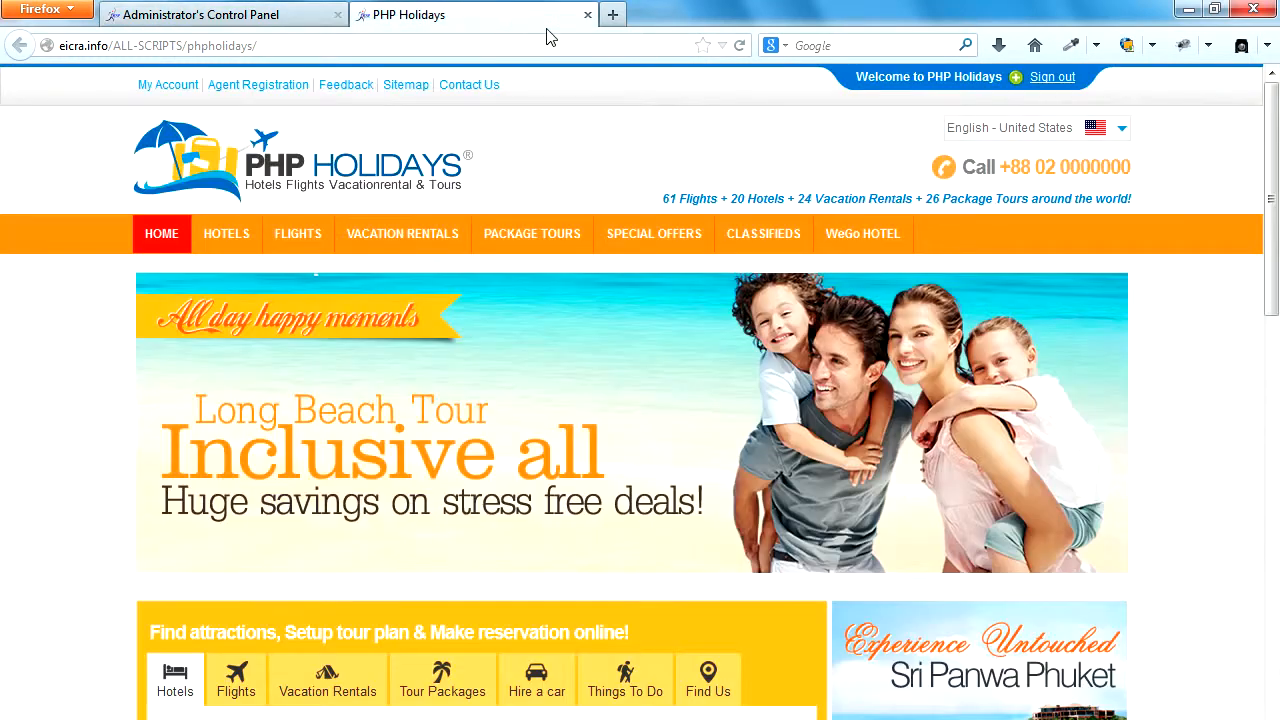
click(740, 46)
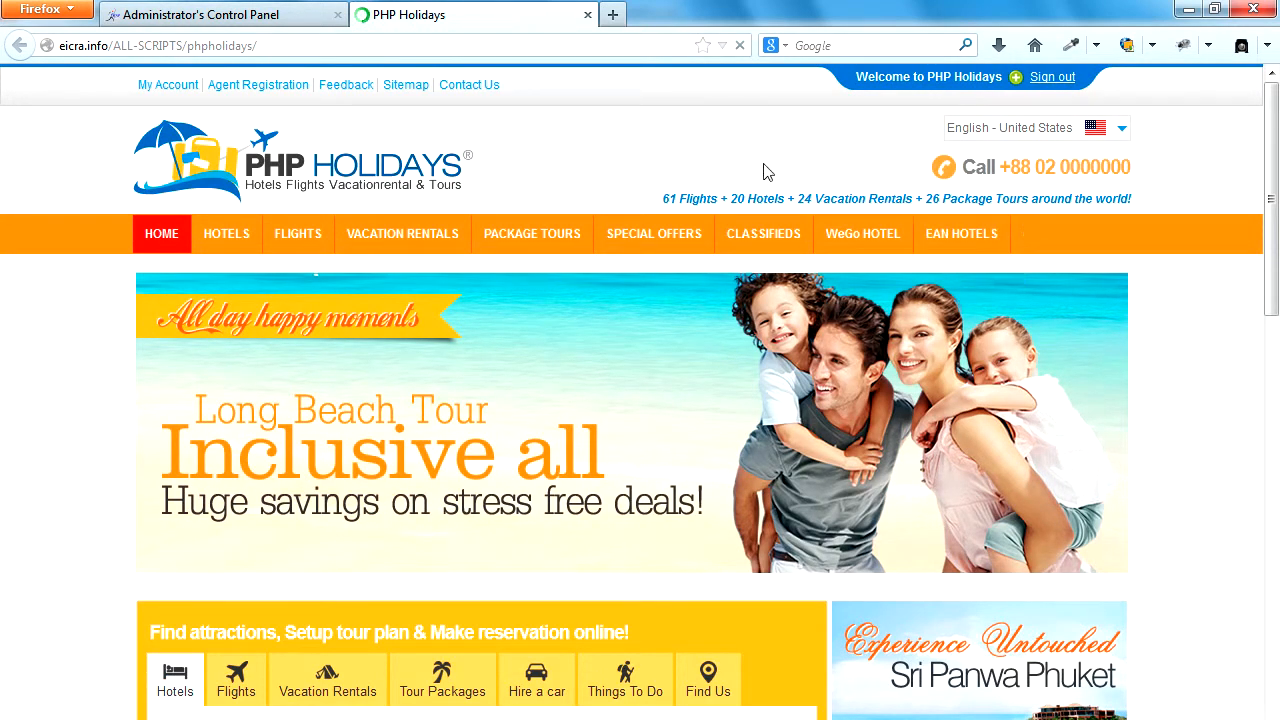
Delete the EAN HOTELS item of the PHP Holidays Top Horizontal Menus group from the administrator's menu list.
click(300, 14)
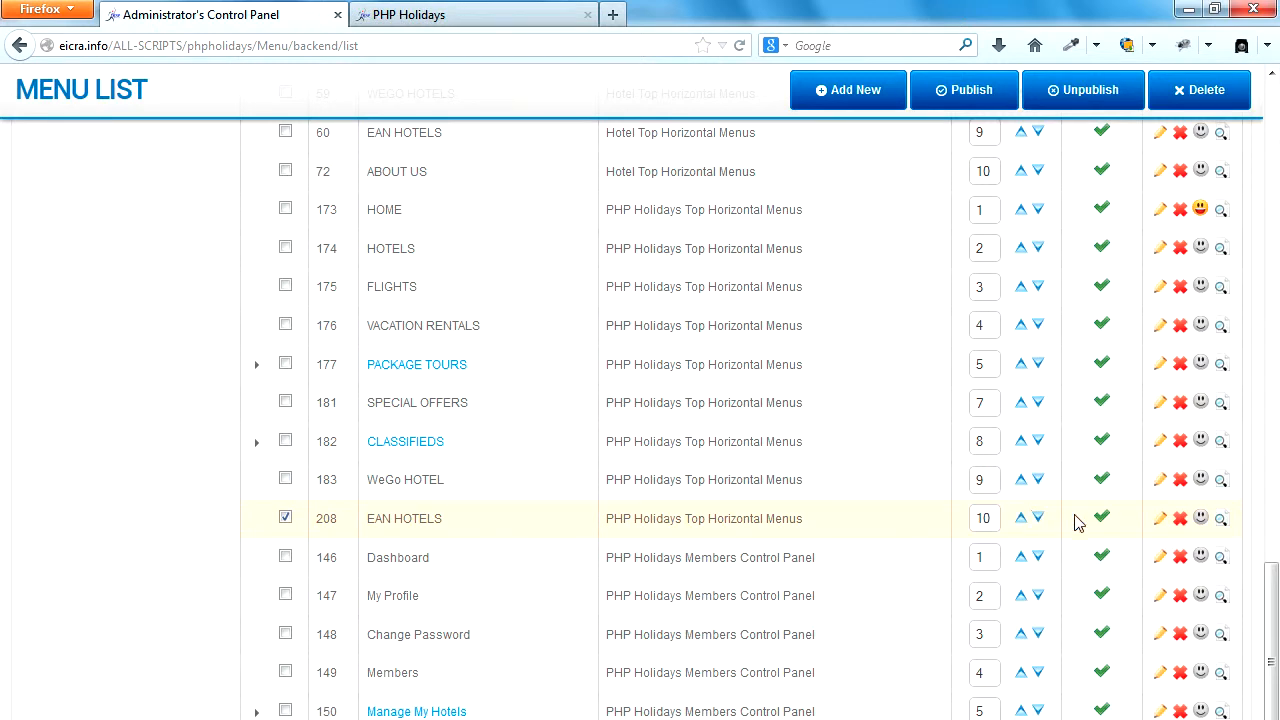
click(1180, 523)
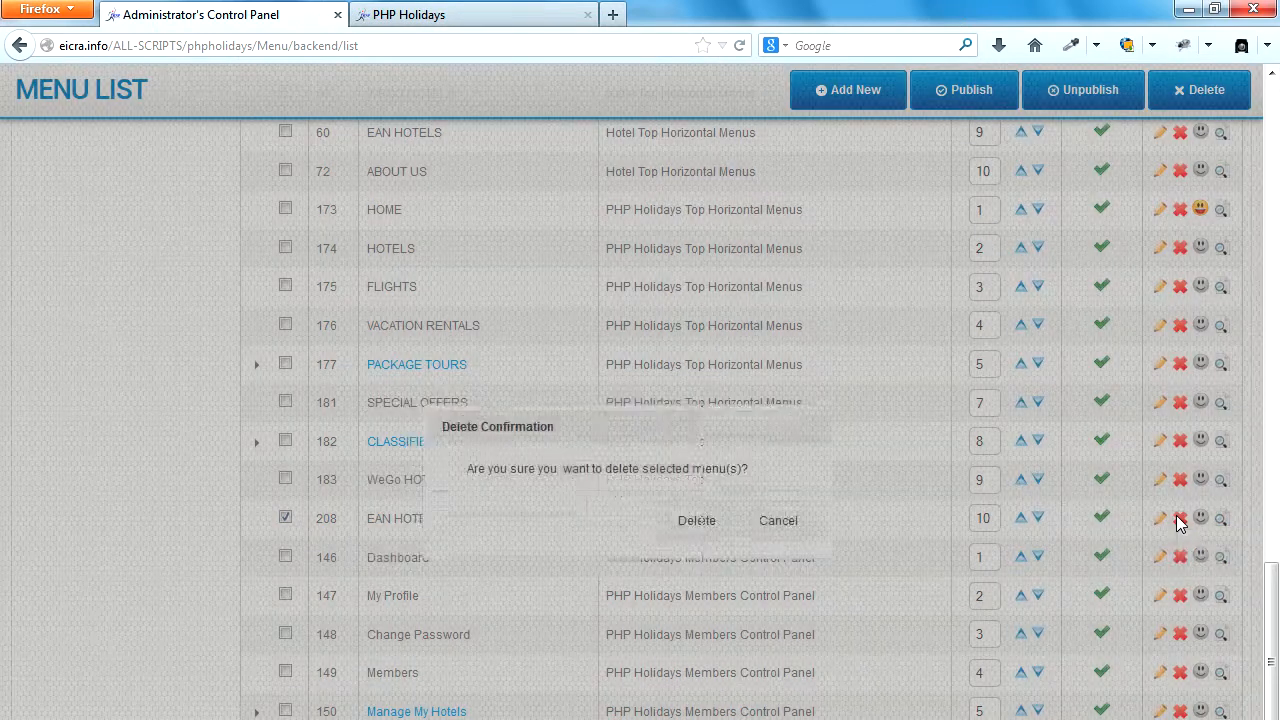
click(700, 524)
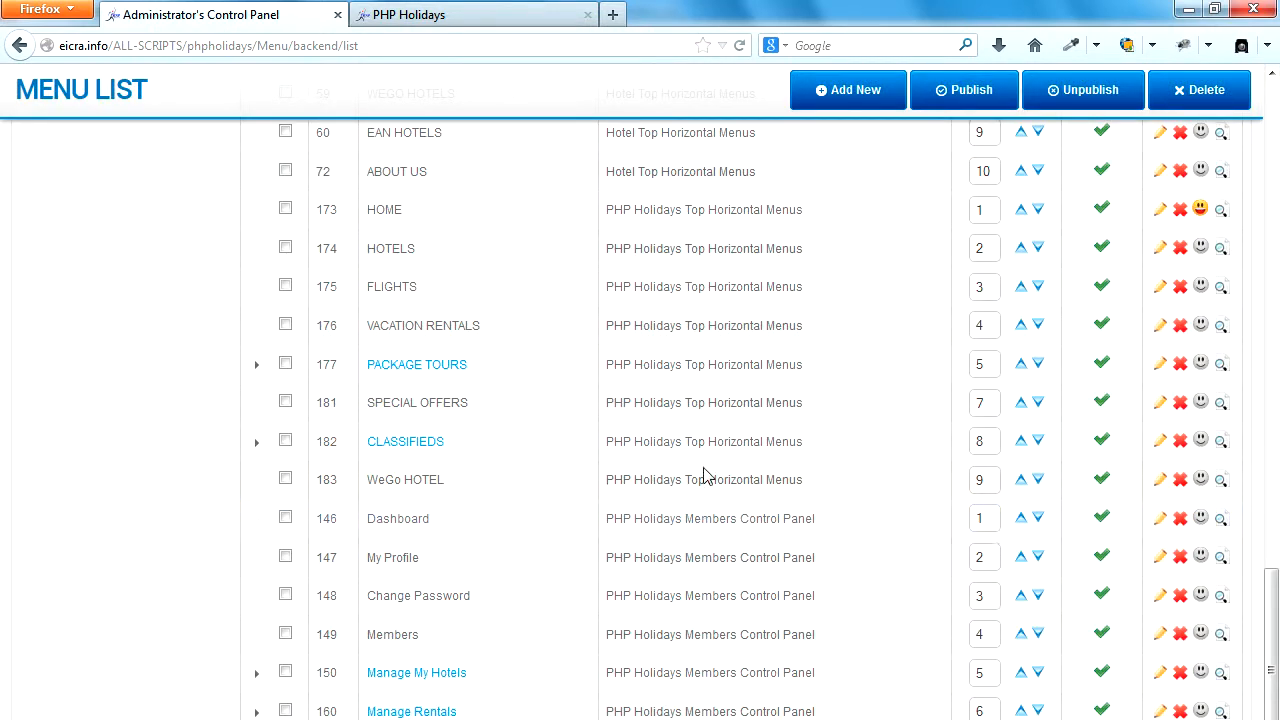
Start adding a new menu item with ABOUT US as both its menu name and its menu title.
scroll(705, 475, up, 7)
scroll(732, 372, up, 8)
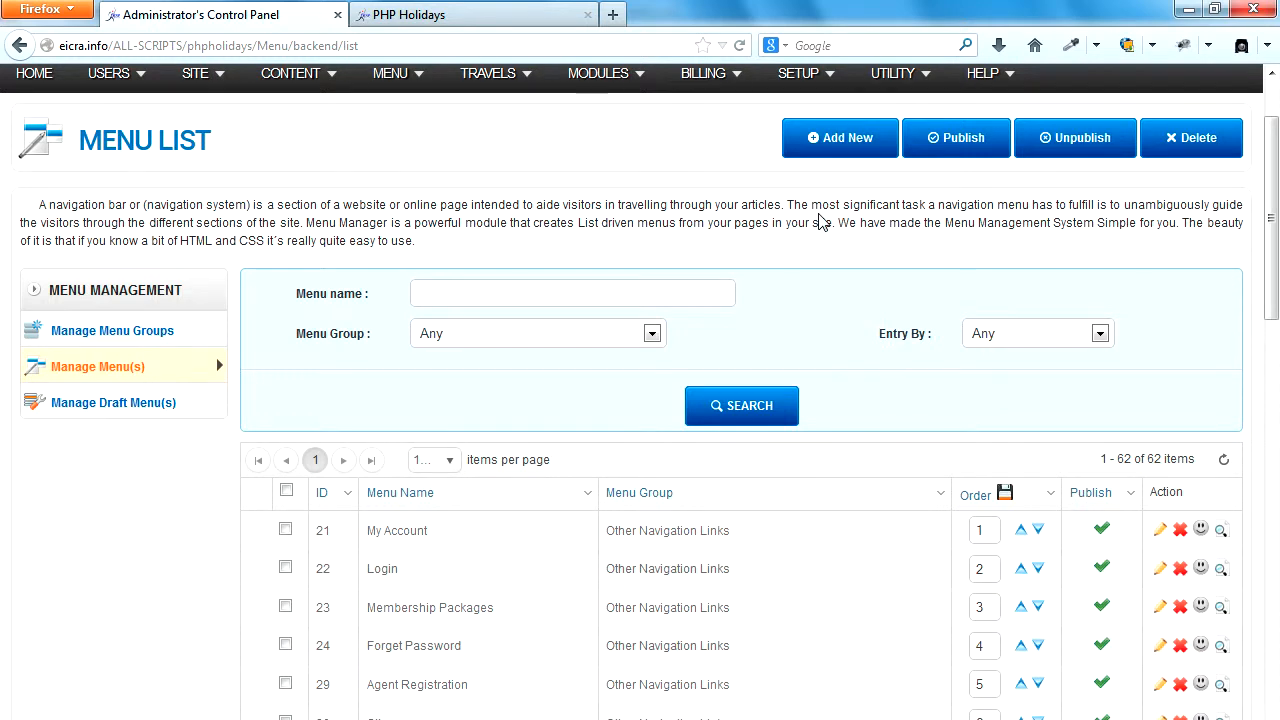
click(851, 141)
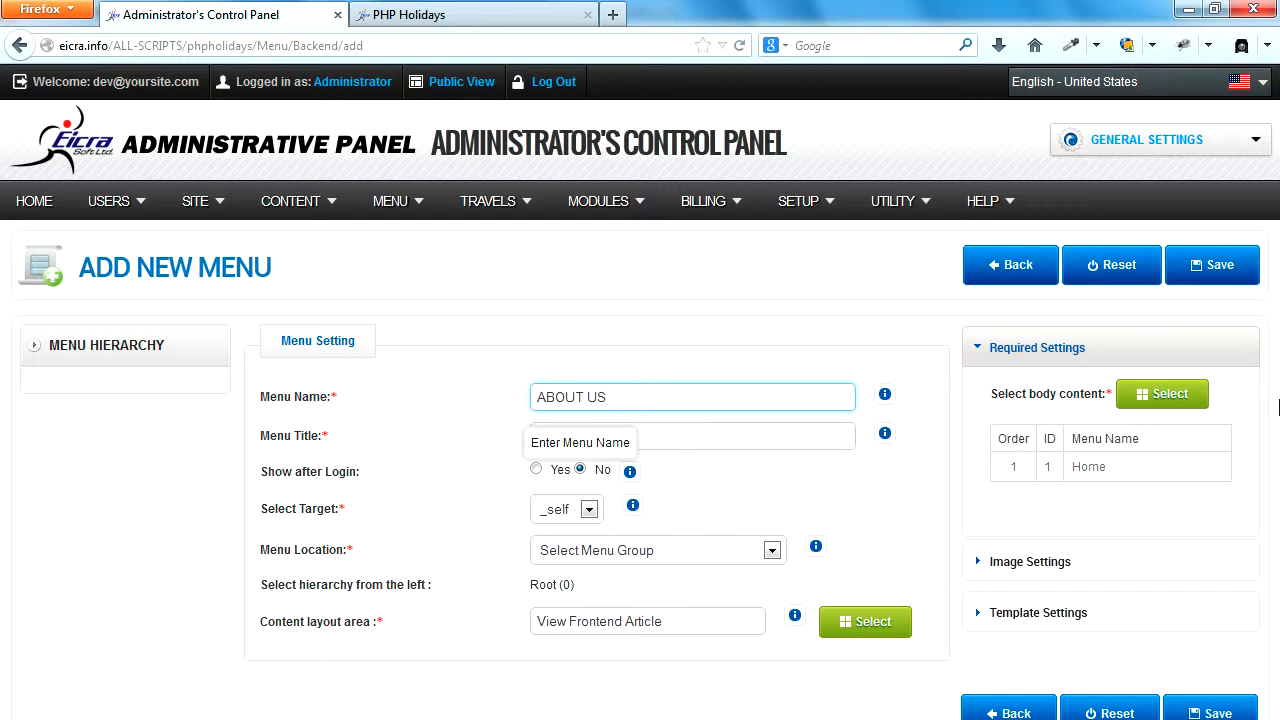
key(ctrl+a)
key(ctrl+c)
key(Tab)
key(ctrl+v)
click(900, 498)
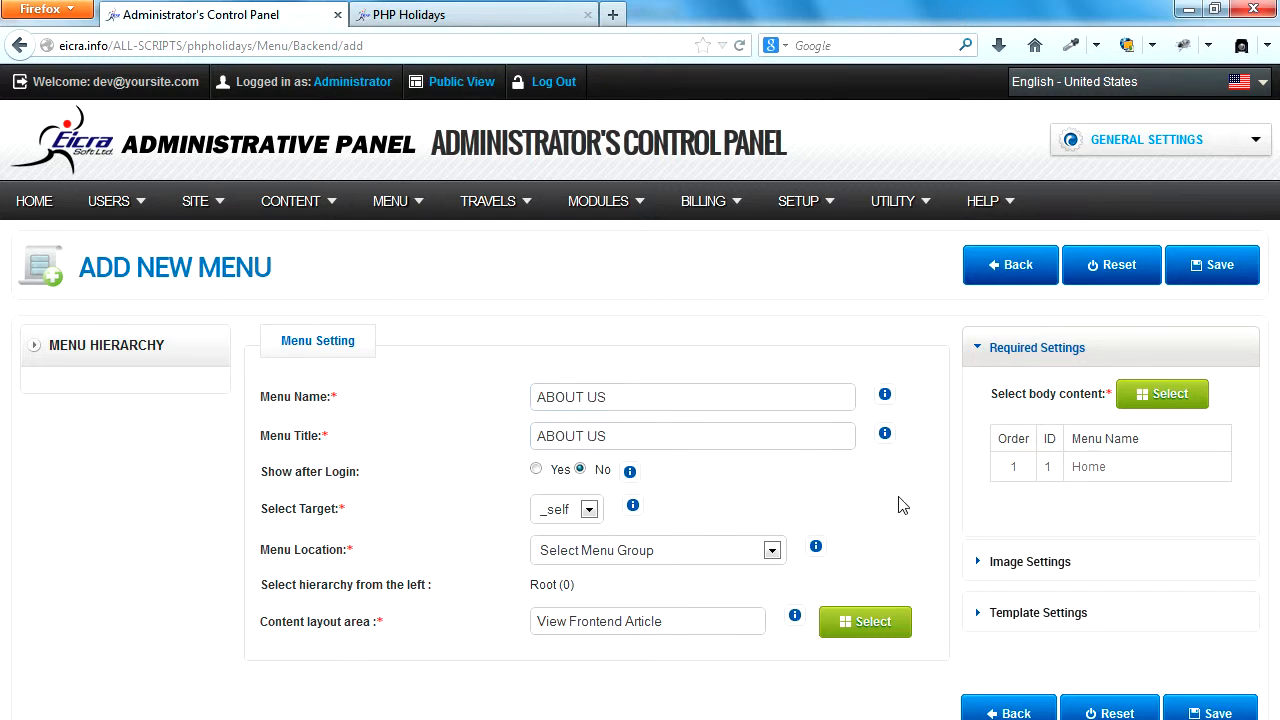
Set Show after Login to No, the target to _self, and the menu location to PHP Holidays Top Horizontal Menus.
click(536, 469)
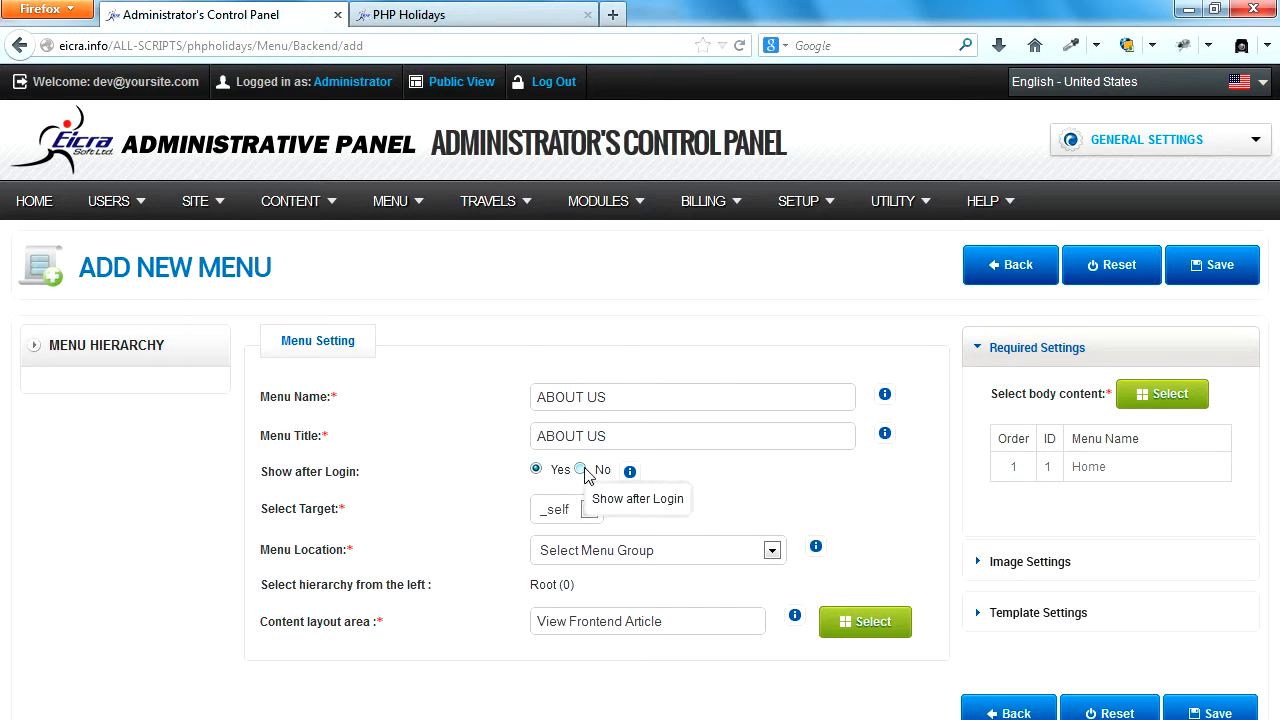
click(581, 469)
click(589, 509)
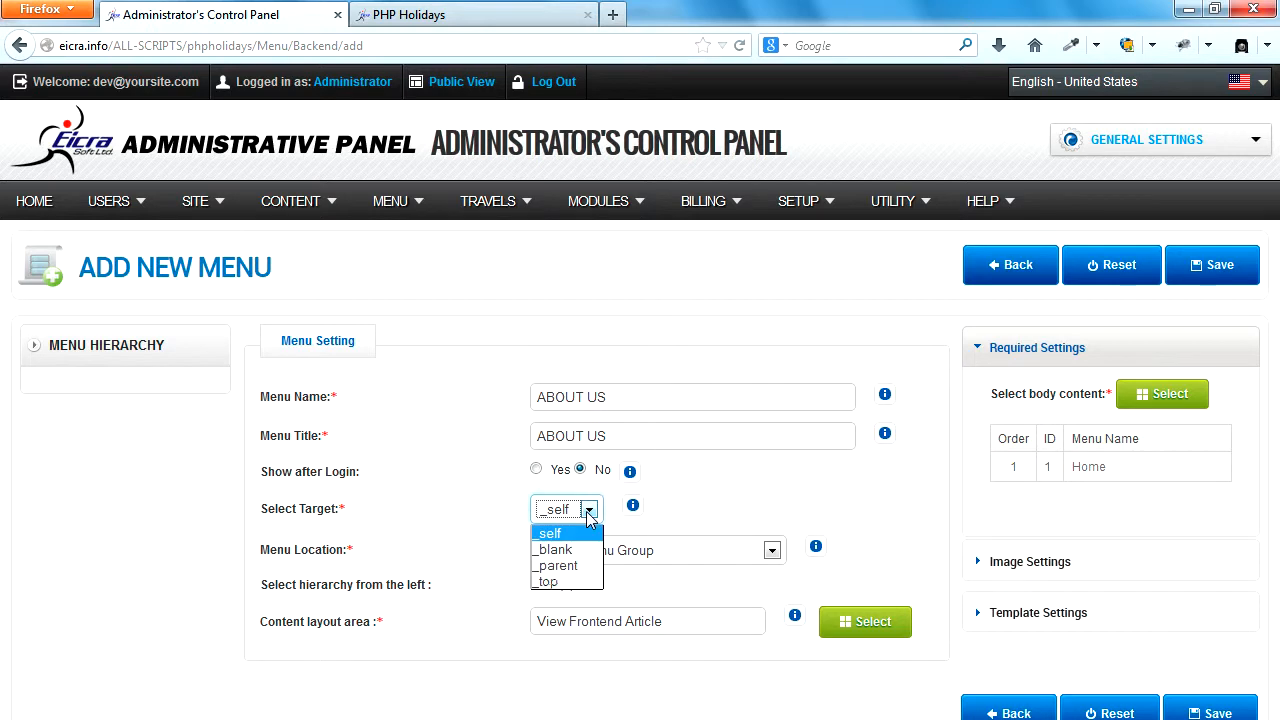
click(578, 533)
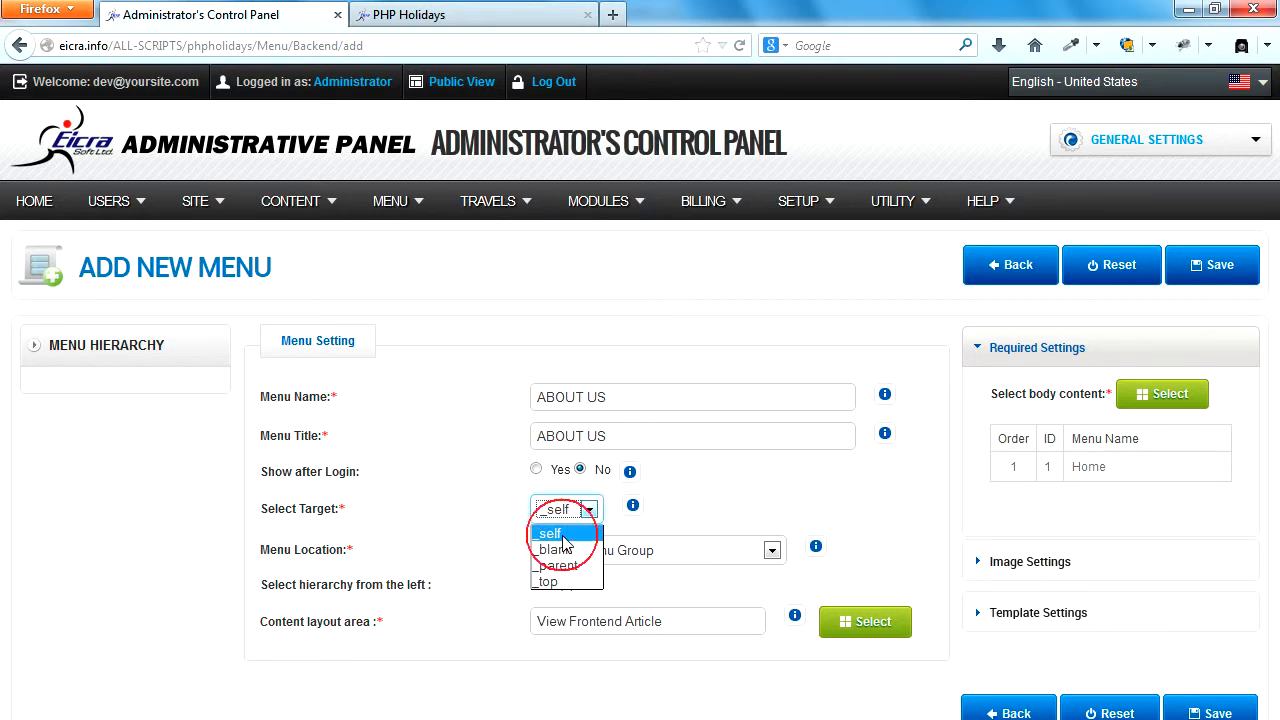
click(712, 548)
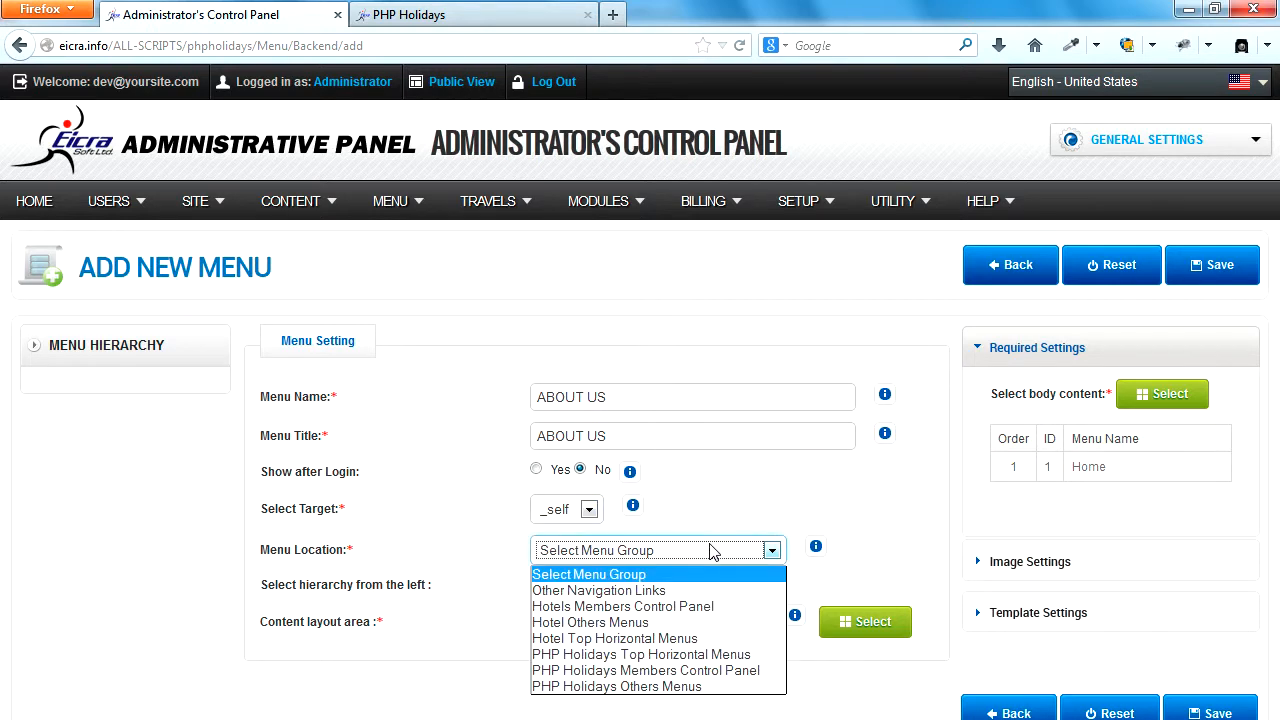
click(673, 656)
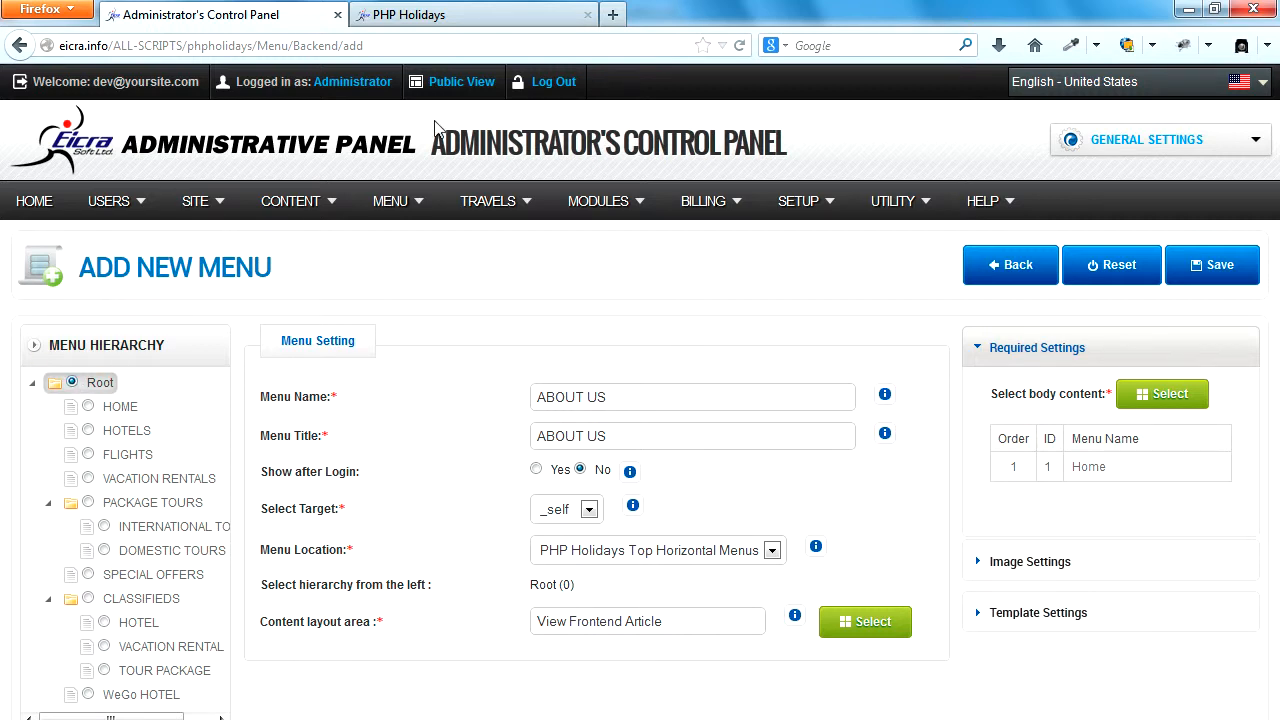
Check the home page's top menu, and try HOME and HOTELS as the new item's parent in the menu hierarchy.
click(480, 14)
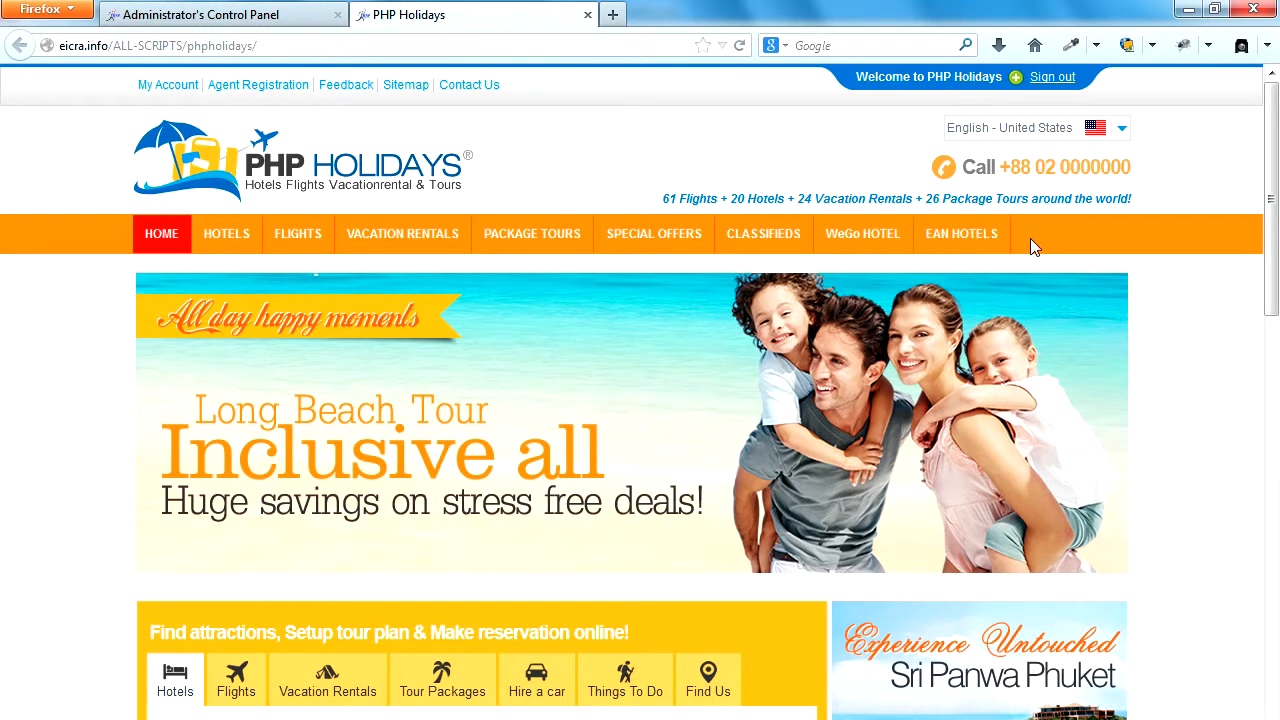
click(260, 14)
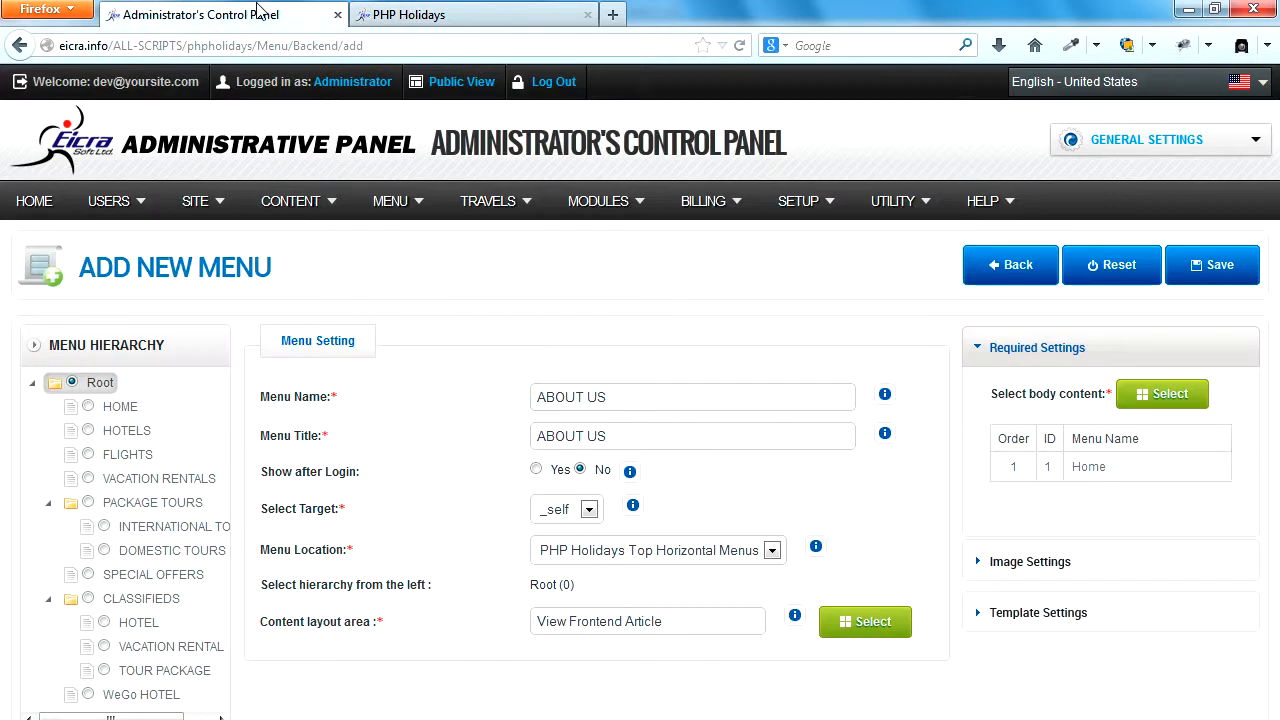
click(88, 407)
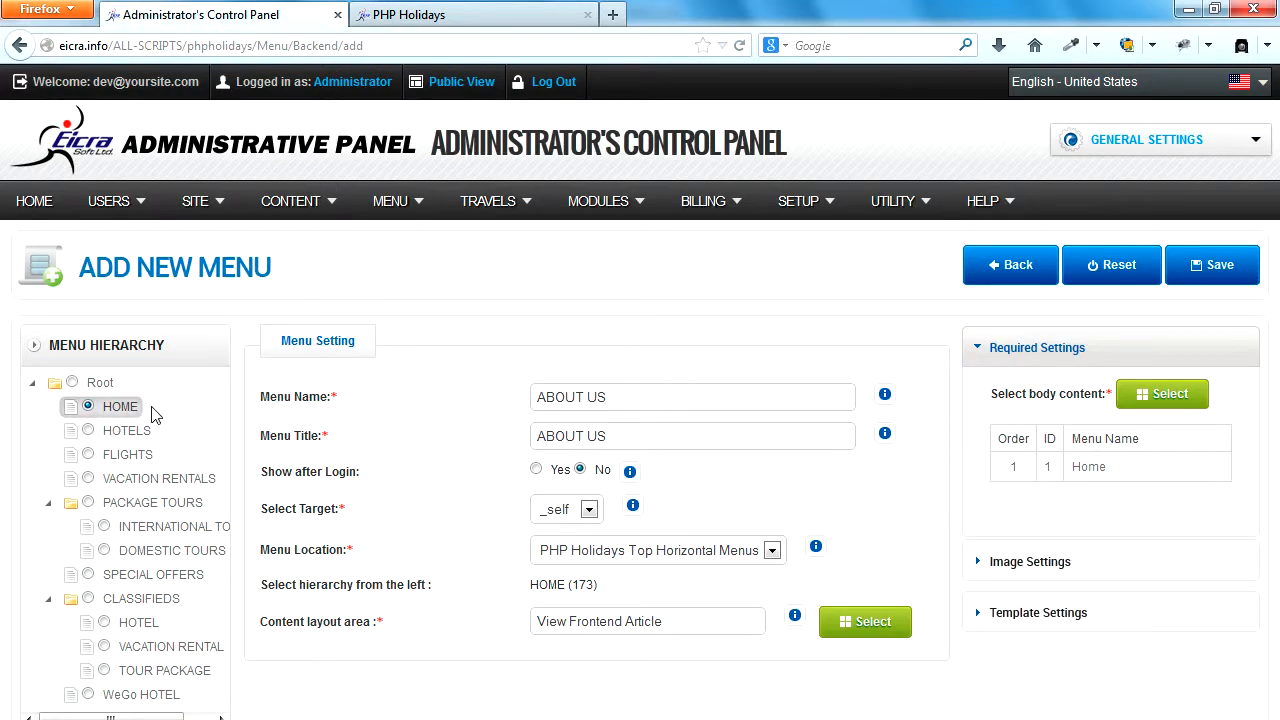
click(89, 431)
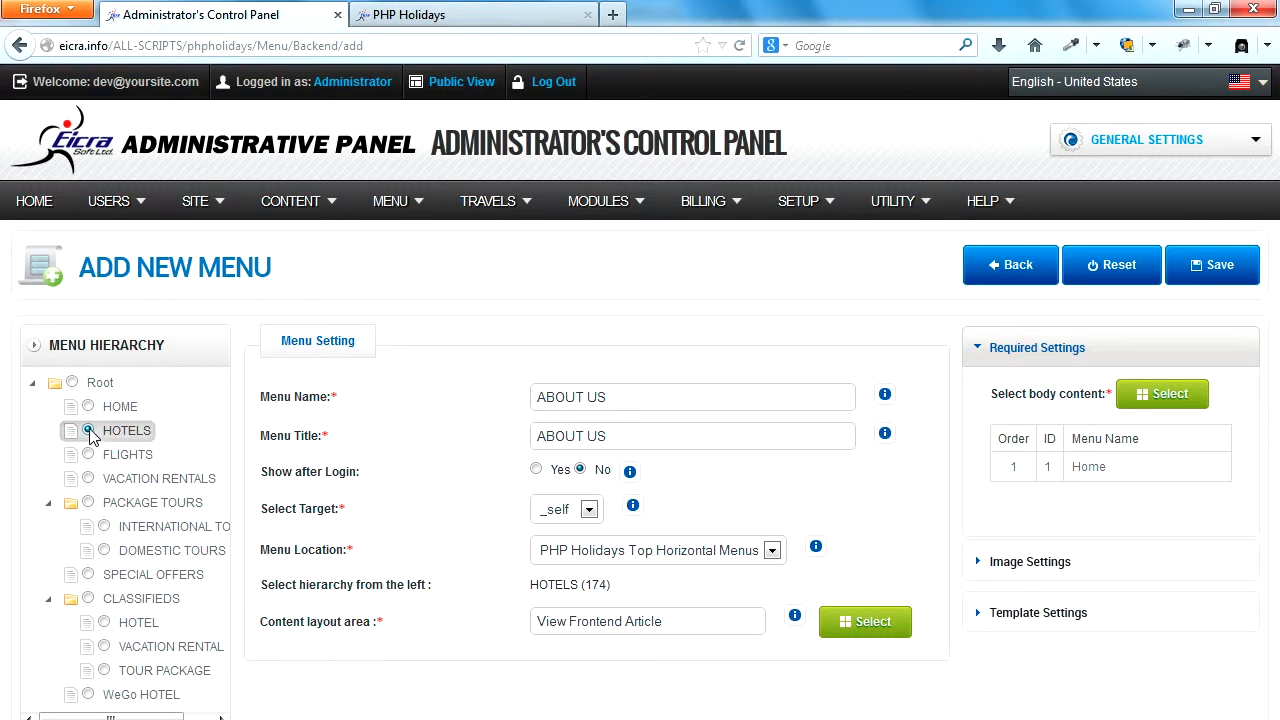
Check the home page's top menu again, and make Root the ABOUT US item's parent in the menu hierarchy.
click(426, 14)
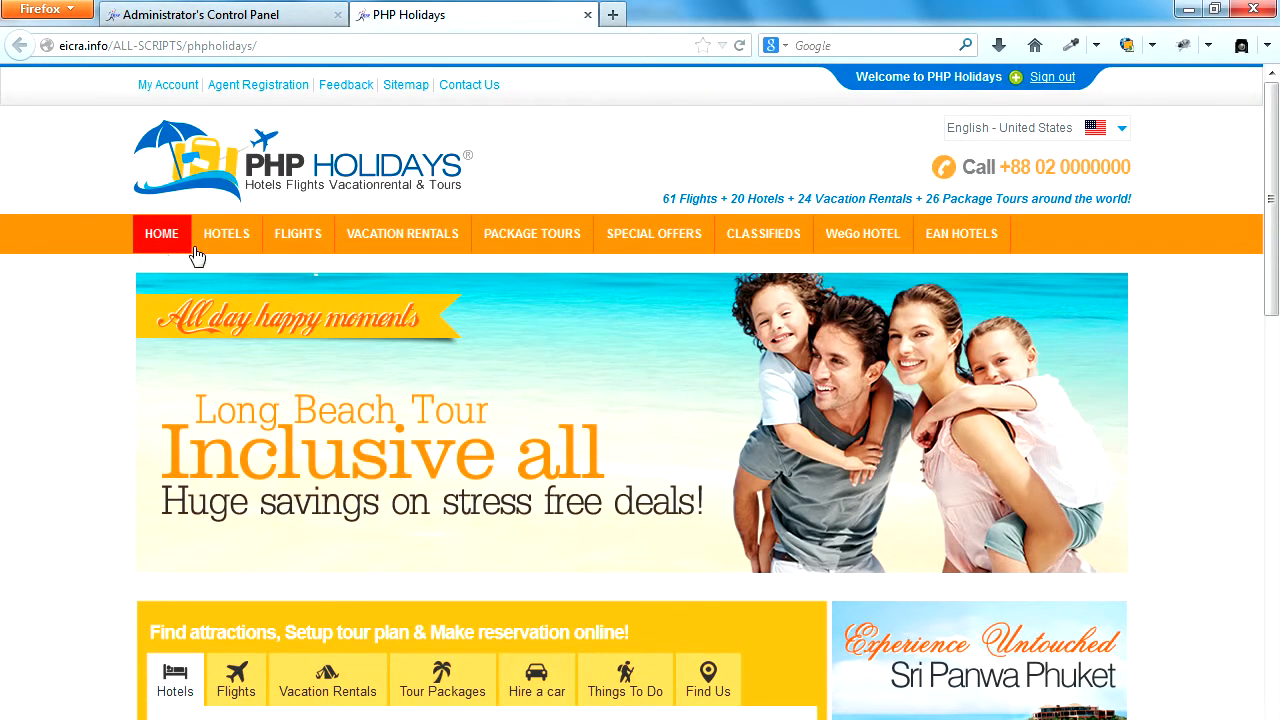
mouse_move(530, 236)
click(213, 12)
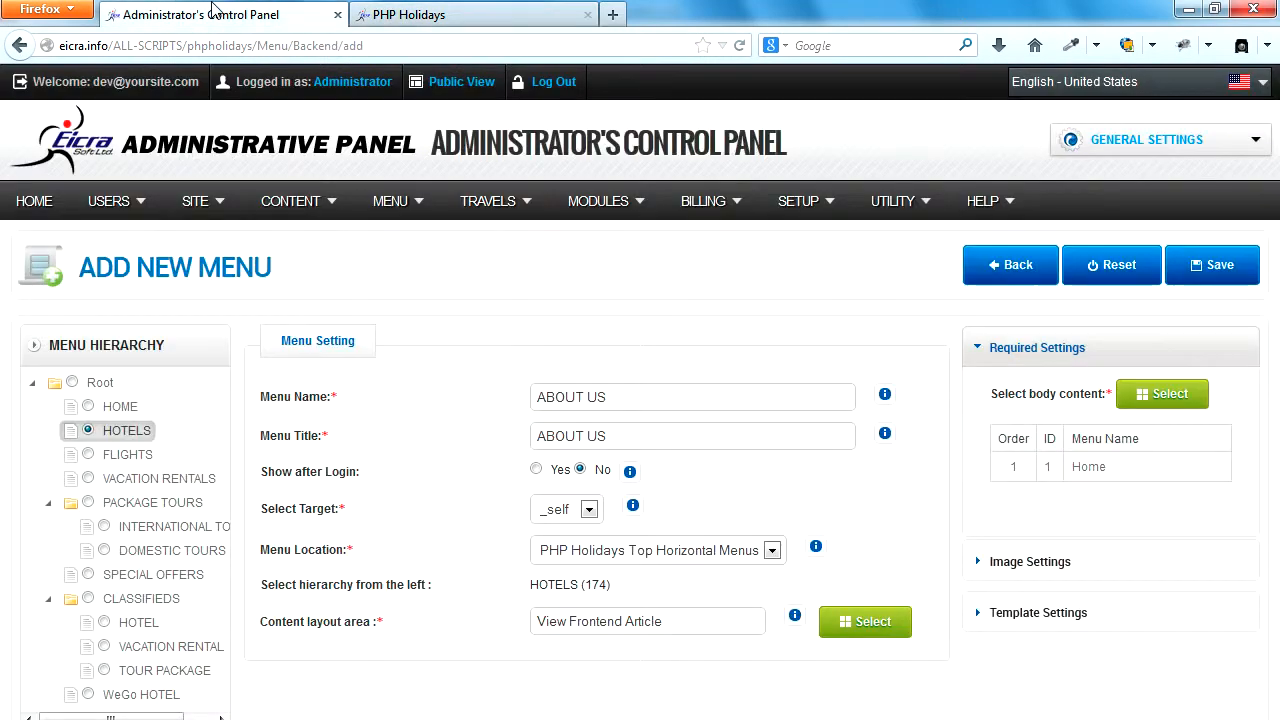
click(74, 384)
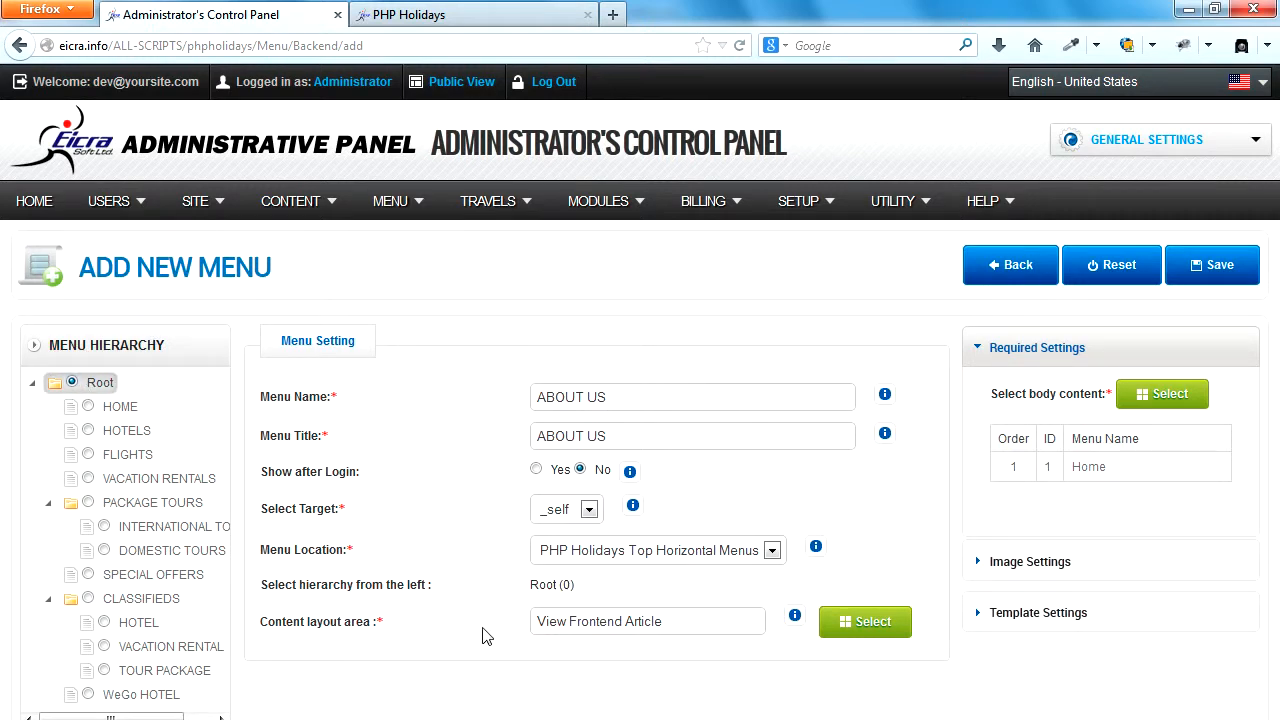
Assign the View Frontend Article layout from the Articles group as the ABOUT US item's content layout area.
drag(372, 622, 265, 627)
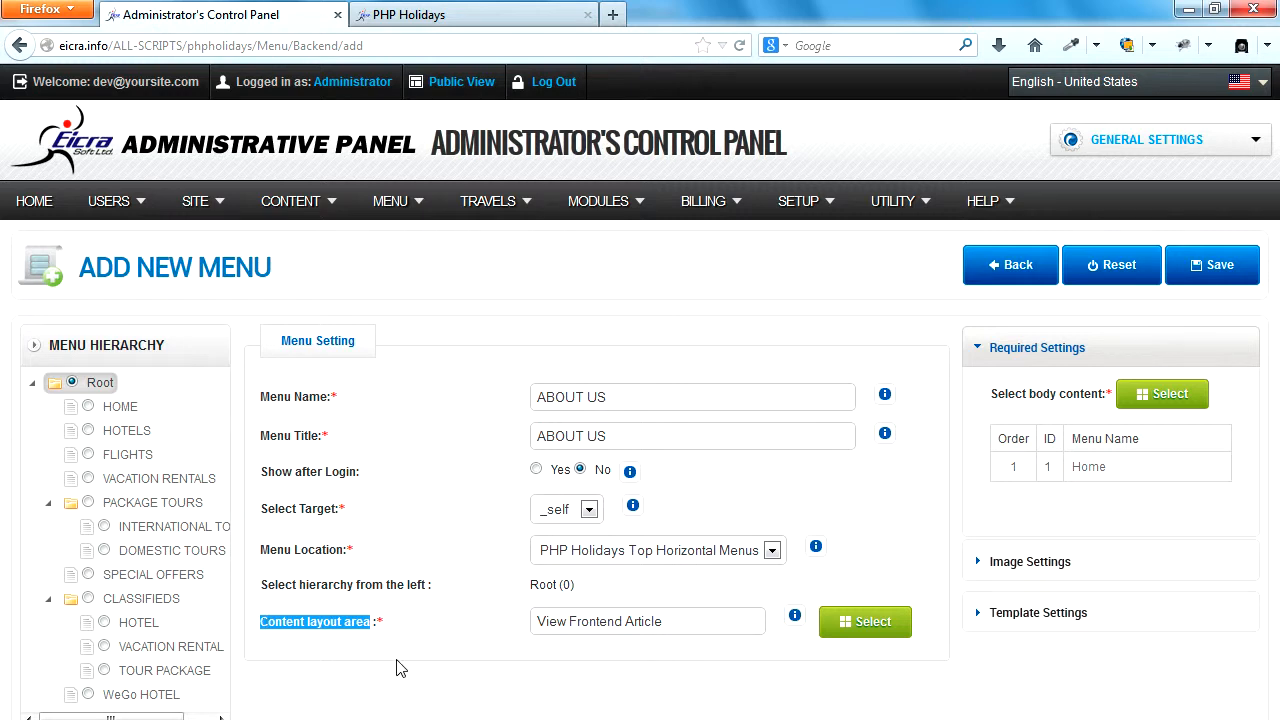
click(866, 624)
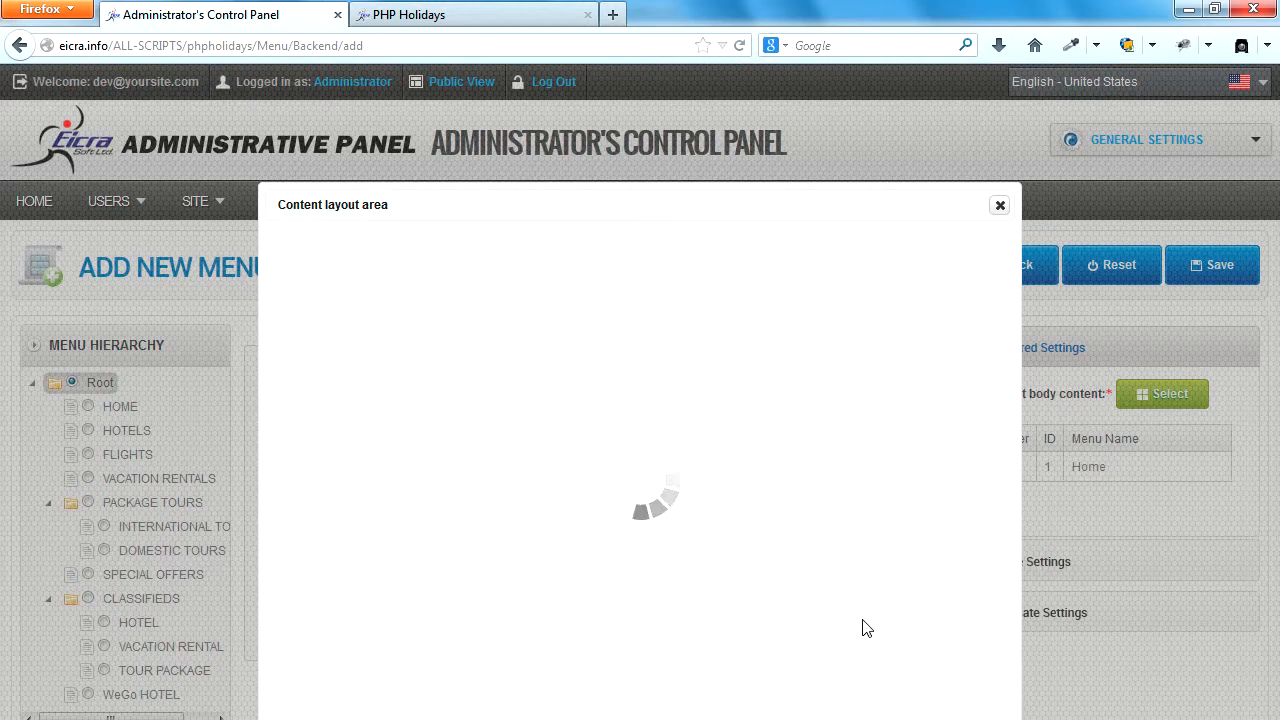
scroll(489, 584, down, 10)
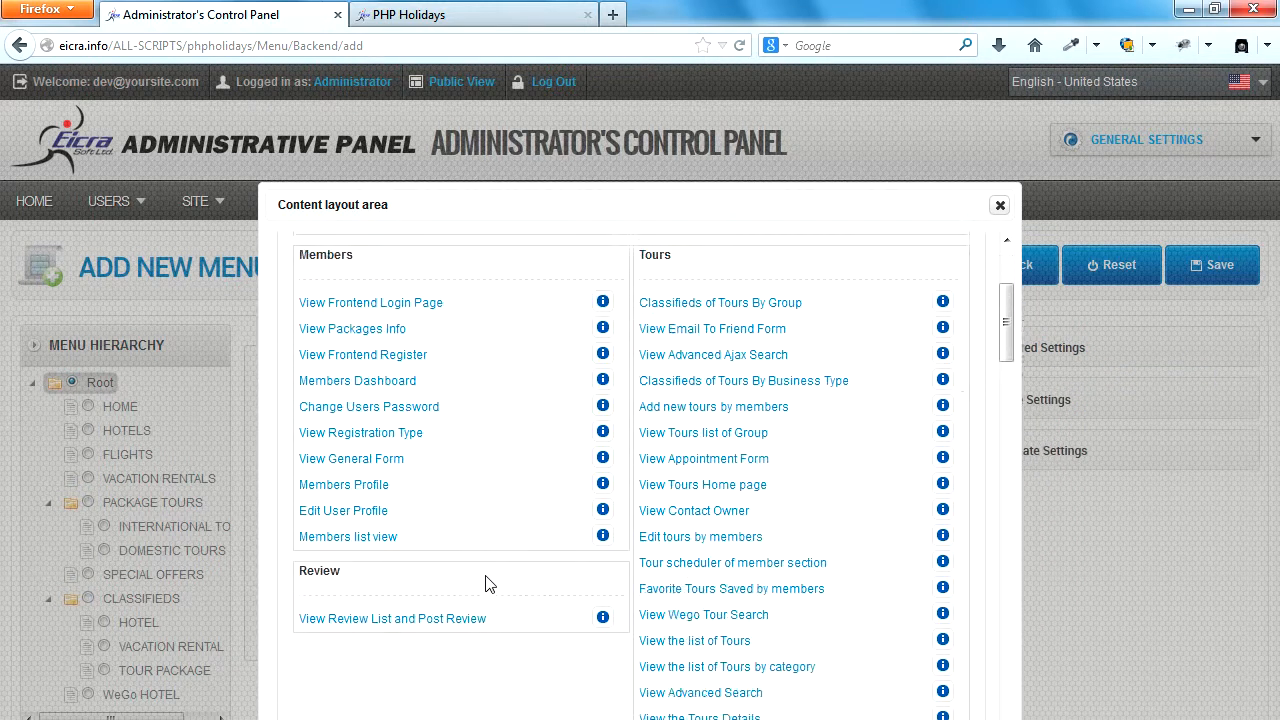
scroll(489, 584, down, 10)
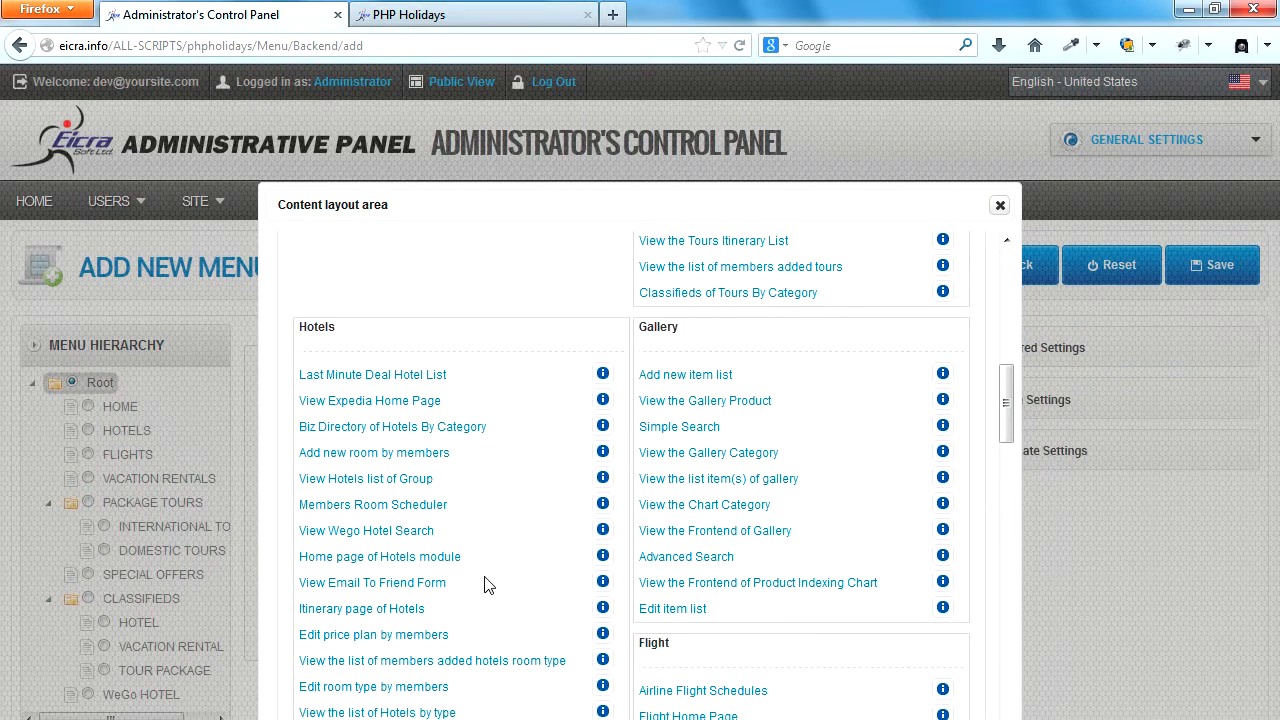
scroll(489, 584, down, 10)
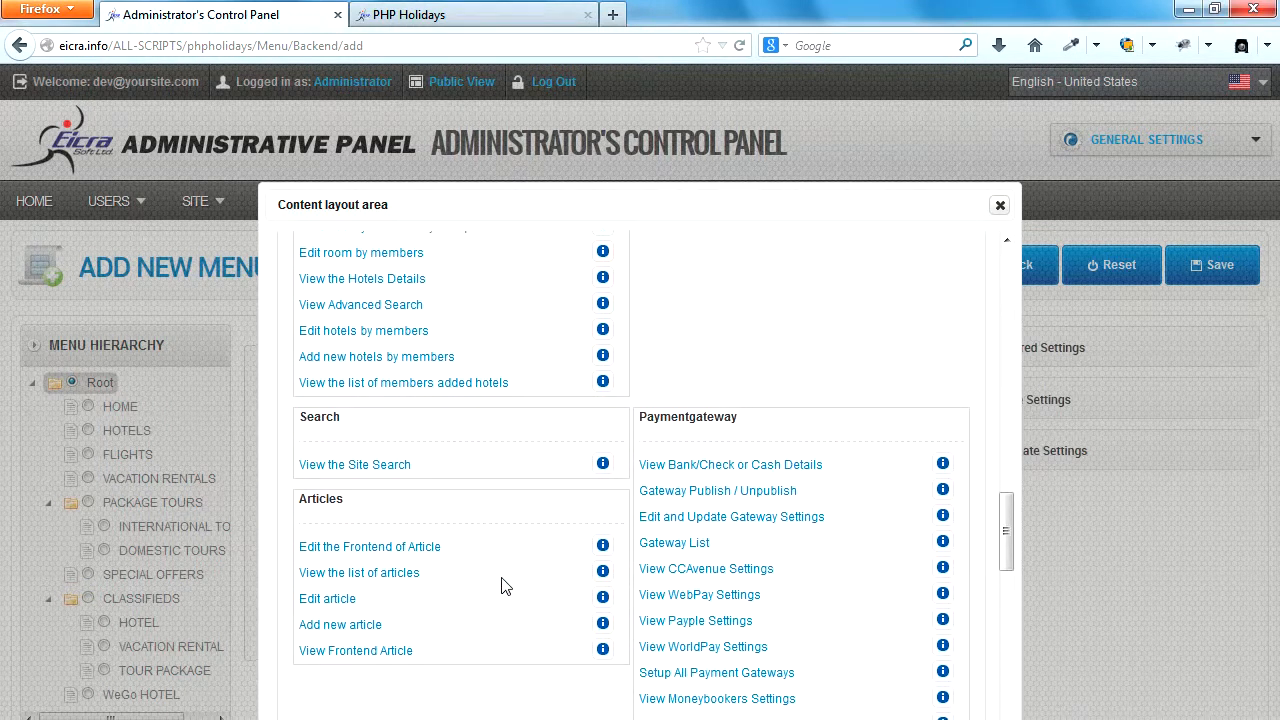
click(355, 651)
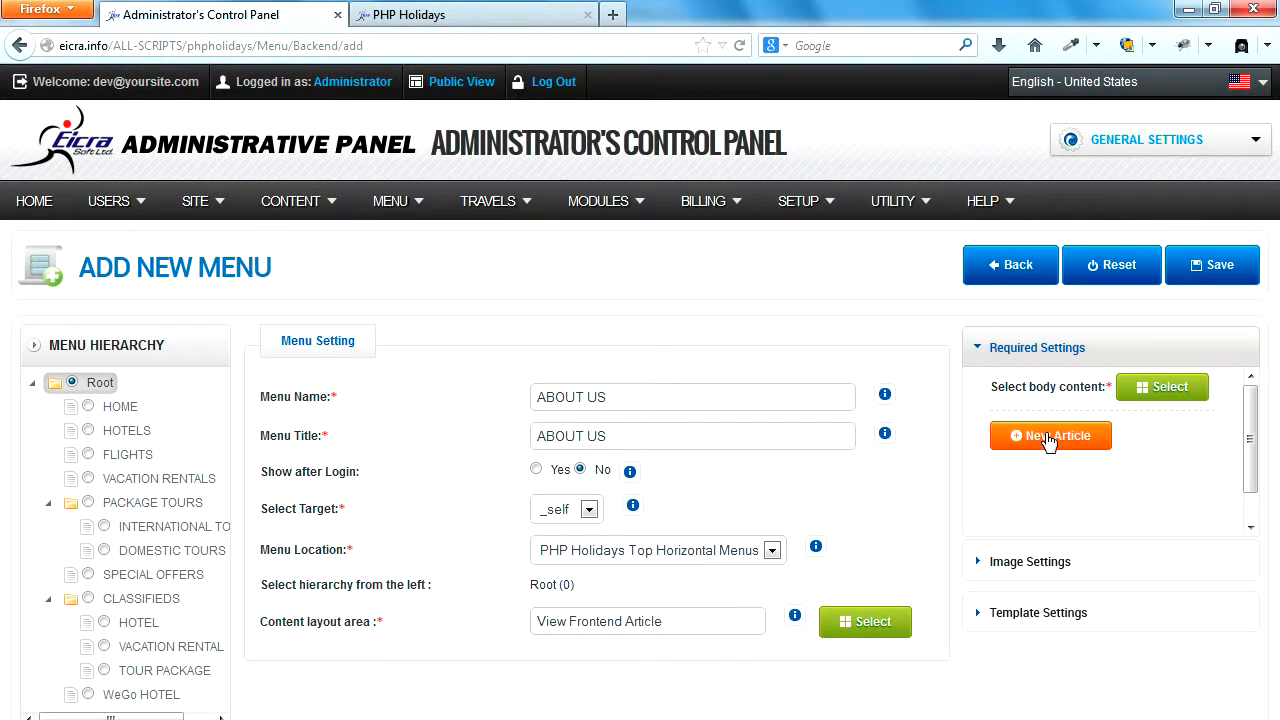
drag(766, 623, 545, 623)
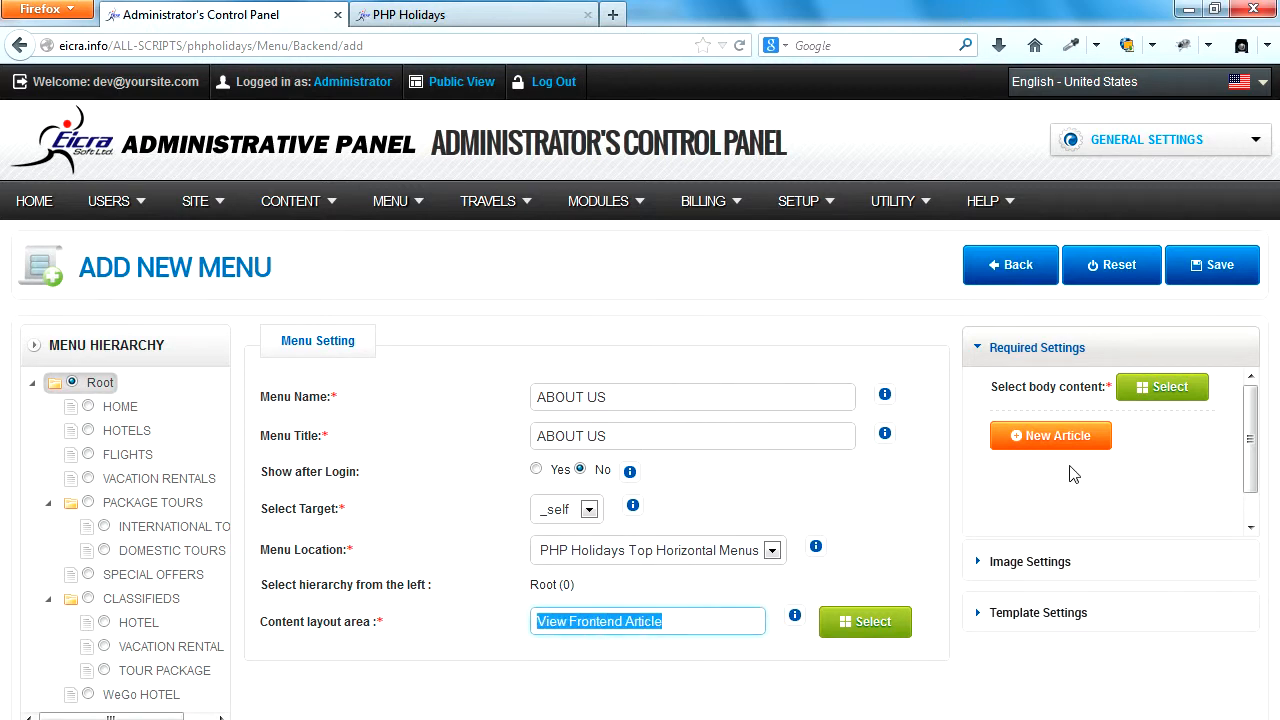
Create and save a new article named and titled ABOUT US with the body text YES THIS IS YOUR ARTICLE PAGE.
click(1058, 438)
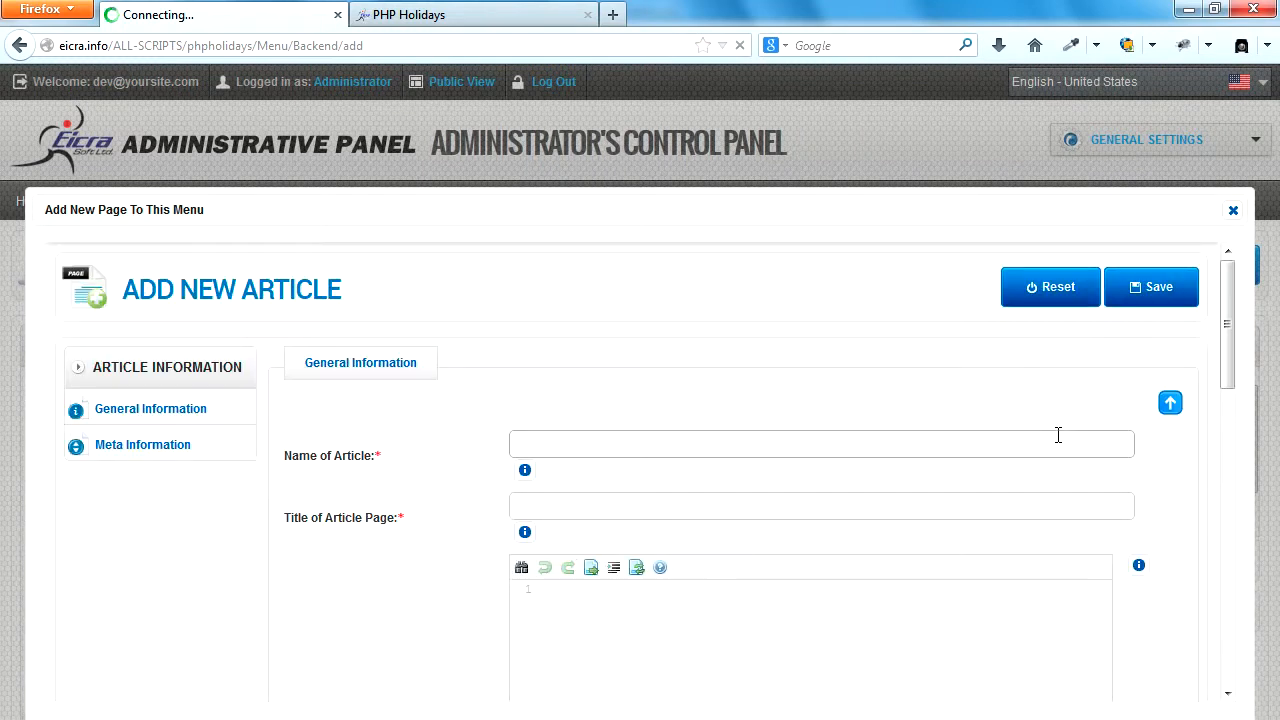
click(535, 446)
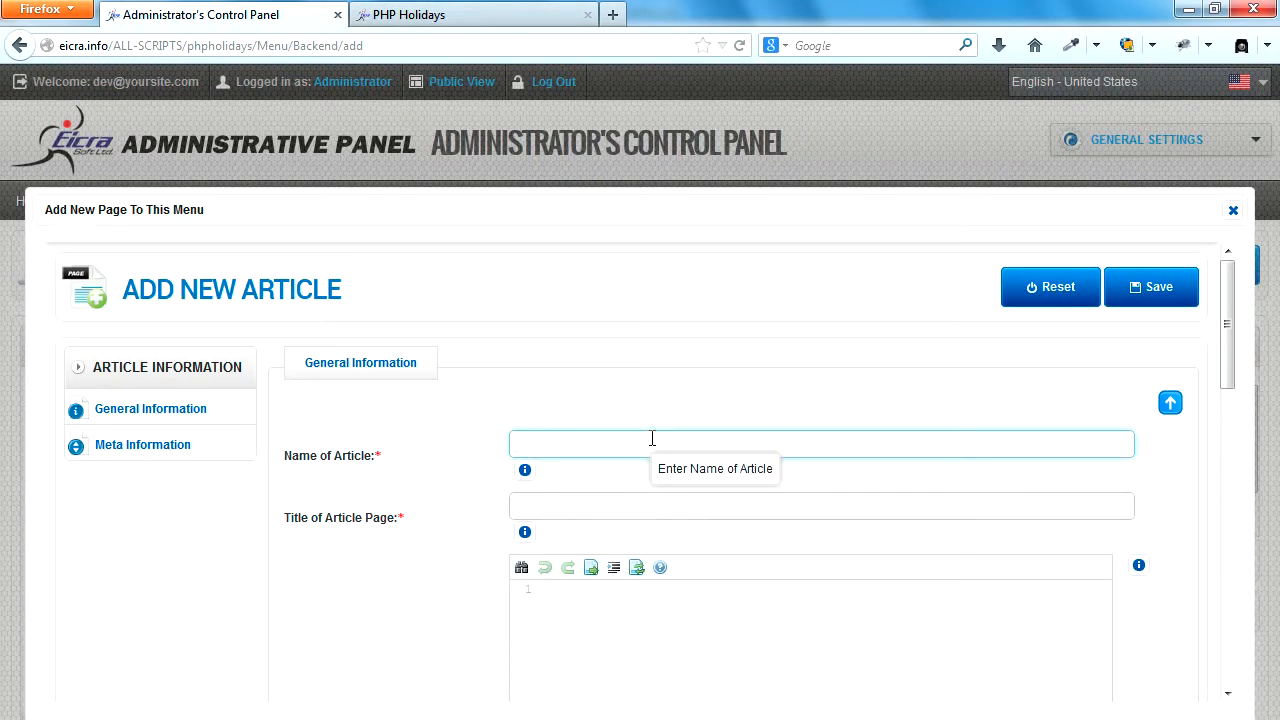
text(ABOUT US)
click(557, 506)
text(ABOUT US)
click(551, 618)
text(YE)
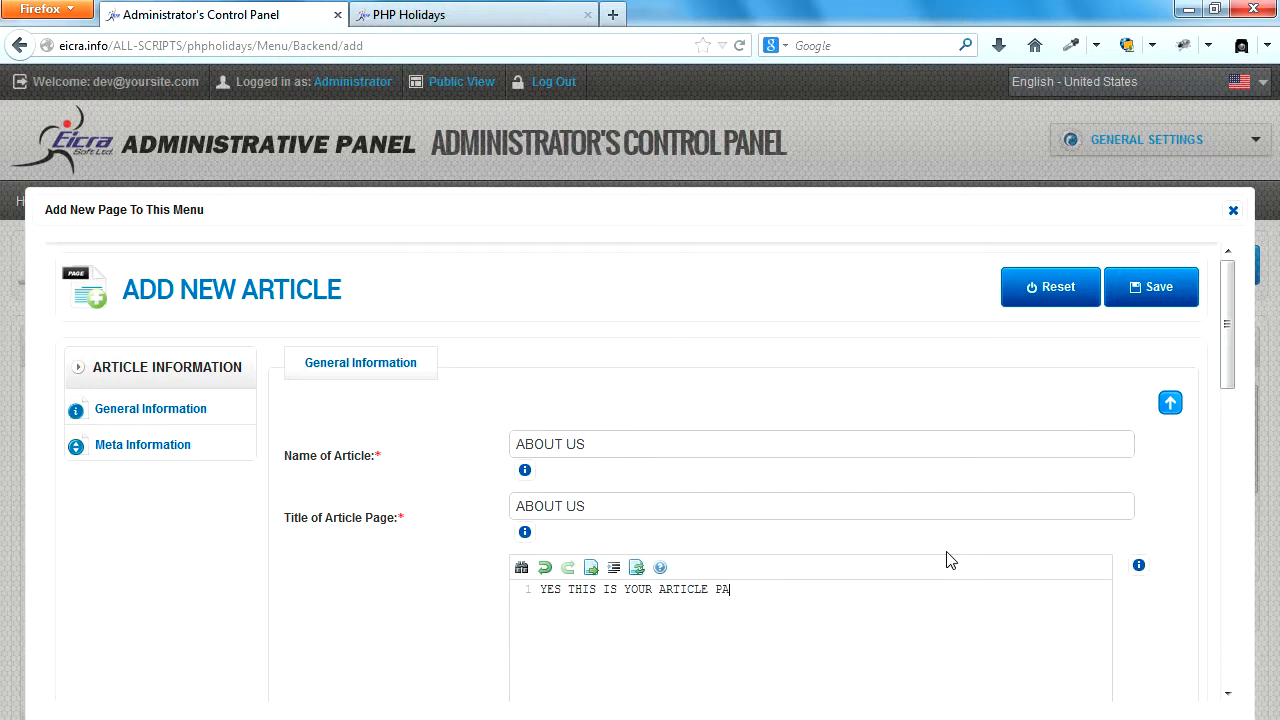
click(1148, 289)
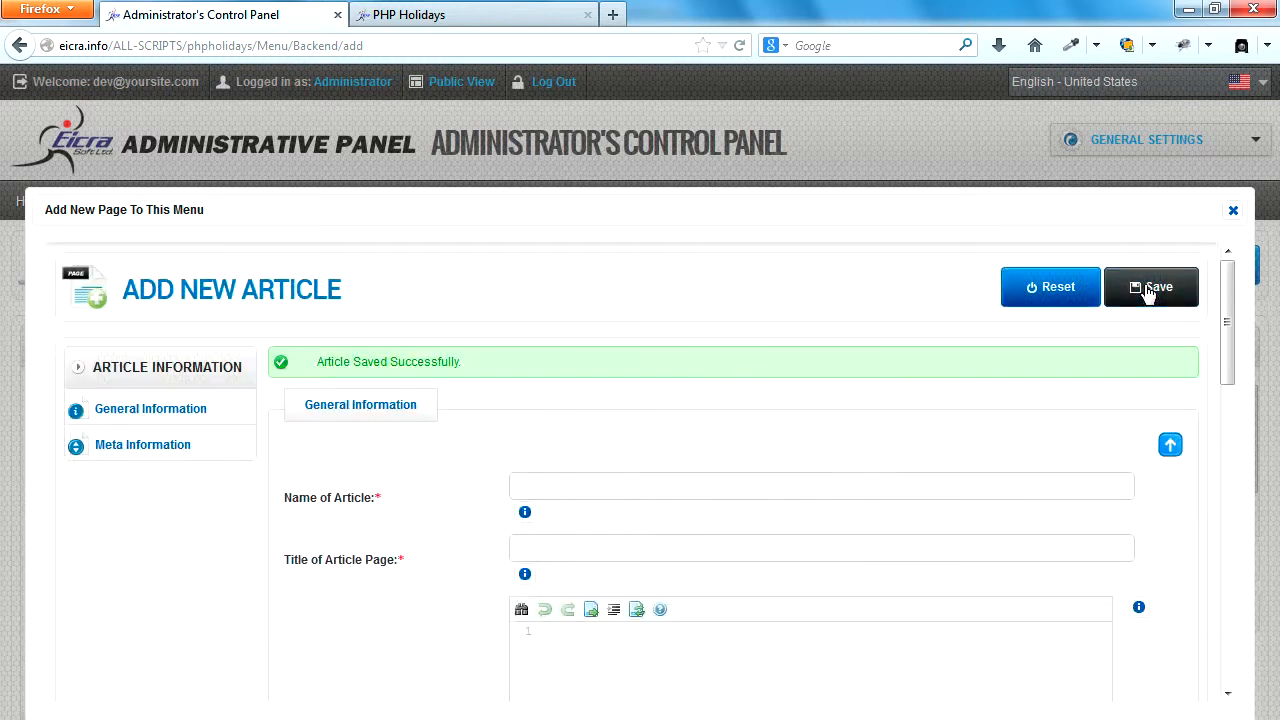
Insert the saved article as the ABOUT US item's body content and save the menu item.
drag(911, 206, 899, 77)
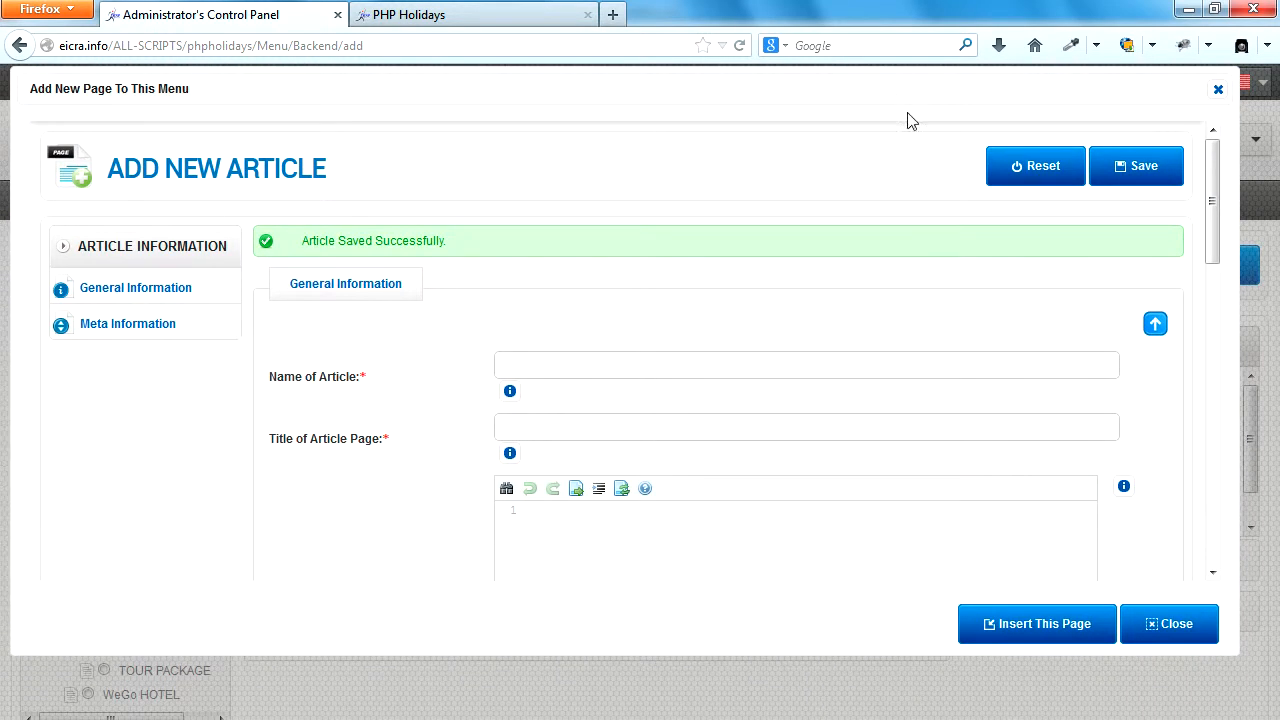
click(1040, 631)
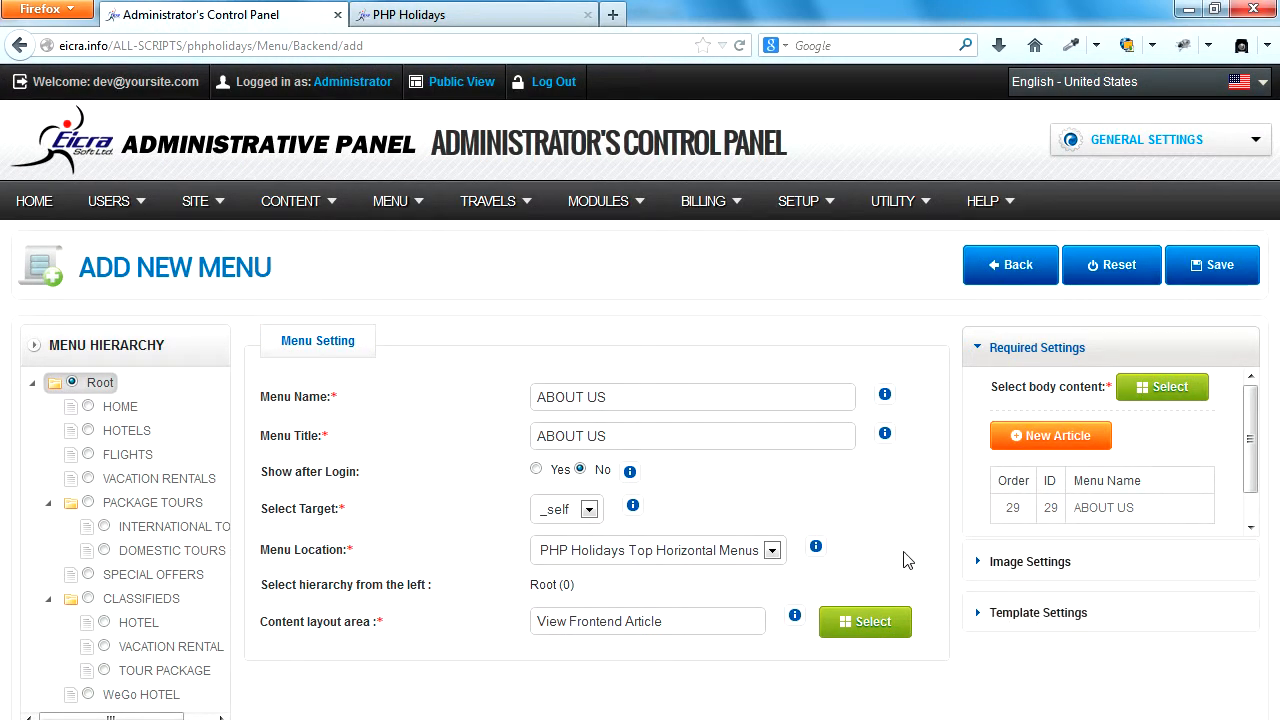
drag(1144, 516, 1077, 510)
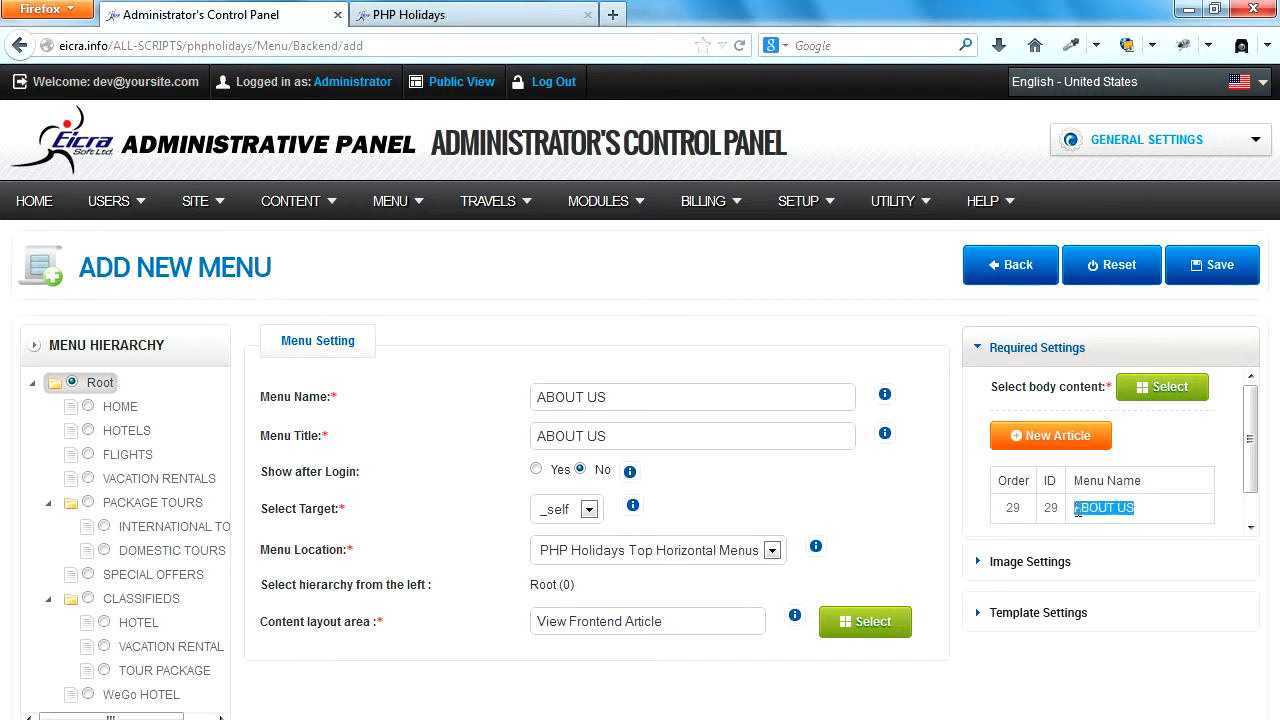
drag(615, 399, 541, 401)
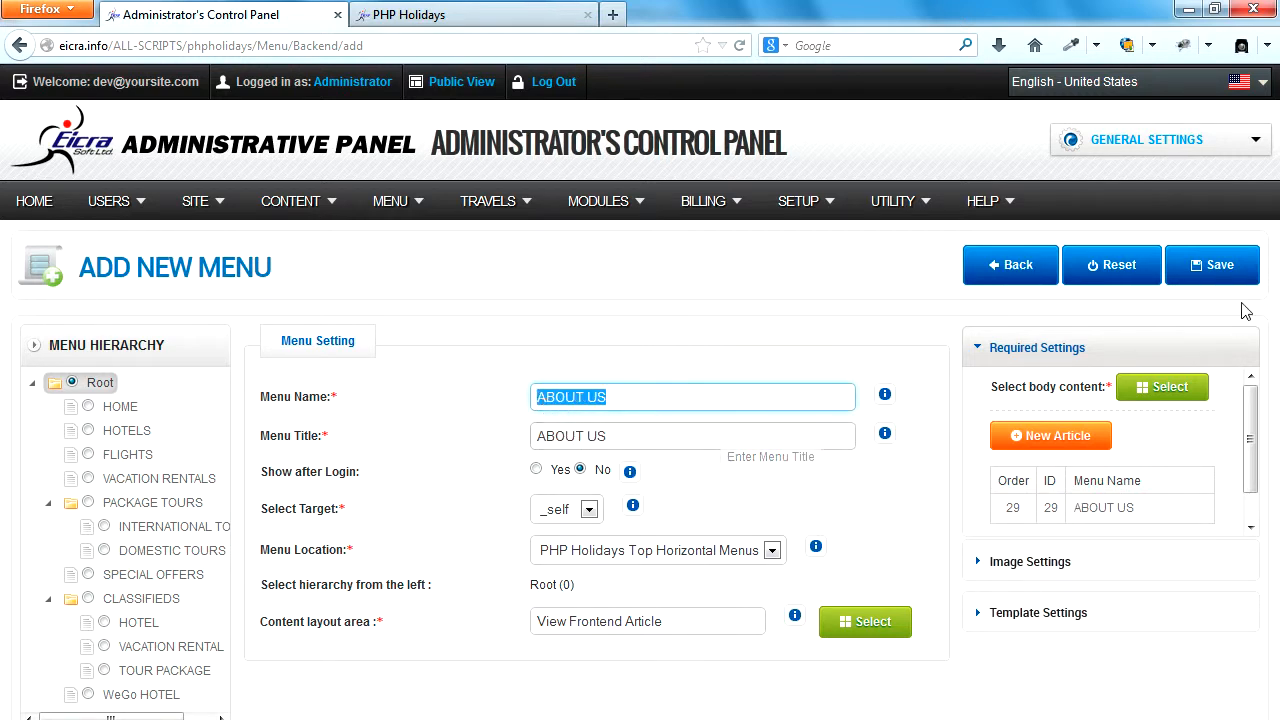
click(1226, 272)
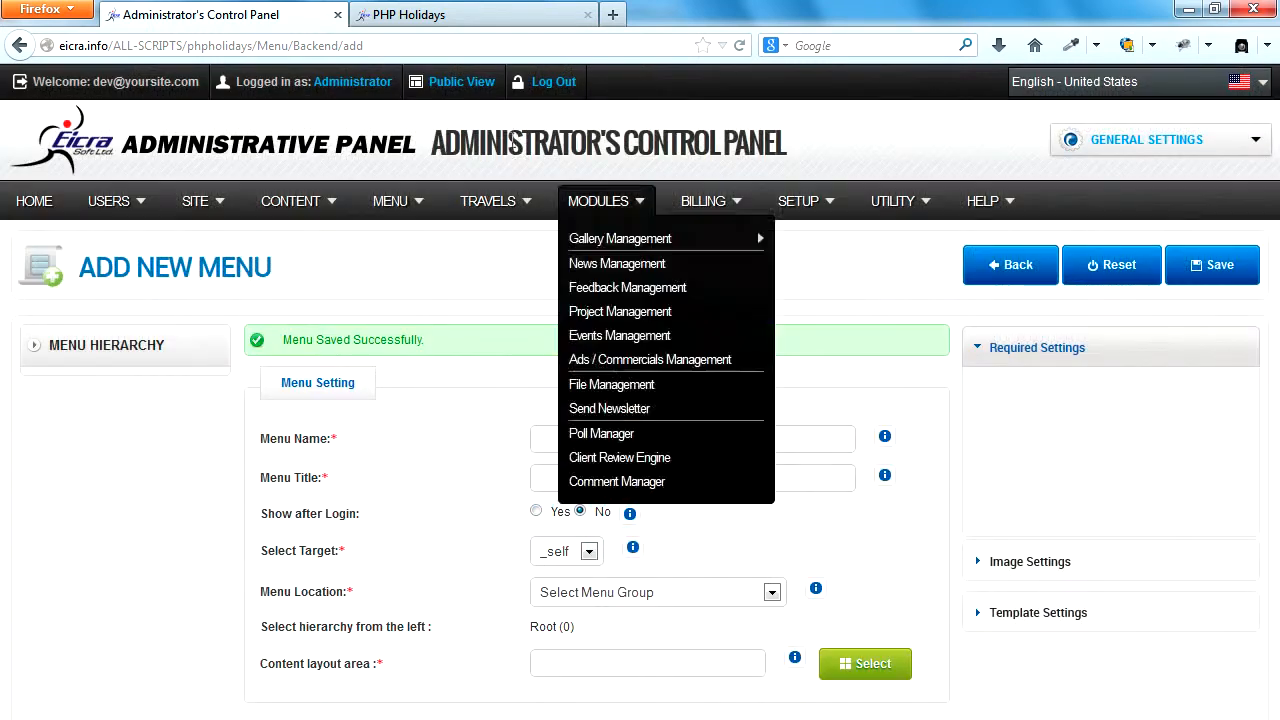
Reload the PHP Holidays home page, open ABOUT US from its top menu, and check the article text.
click(489, 20)
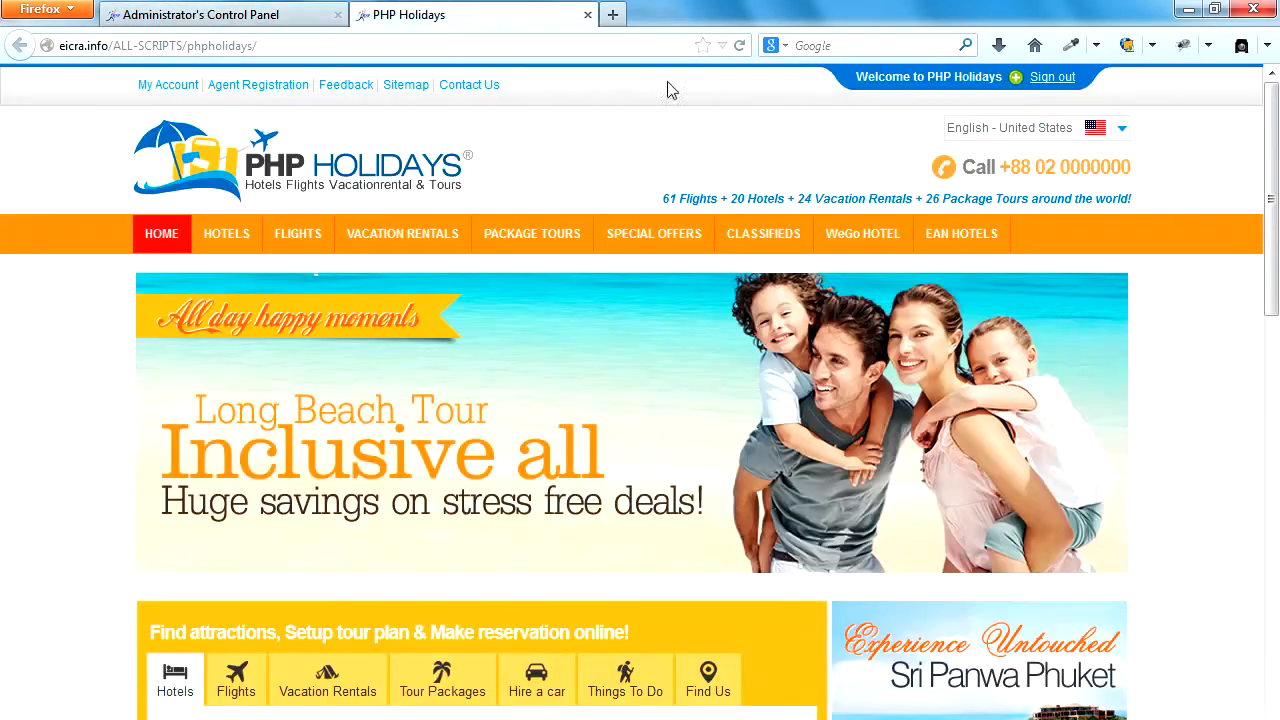
click(740, 46)
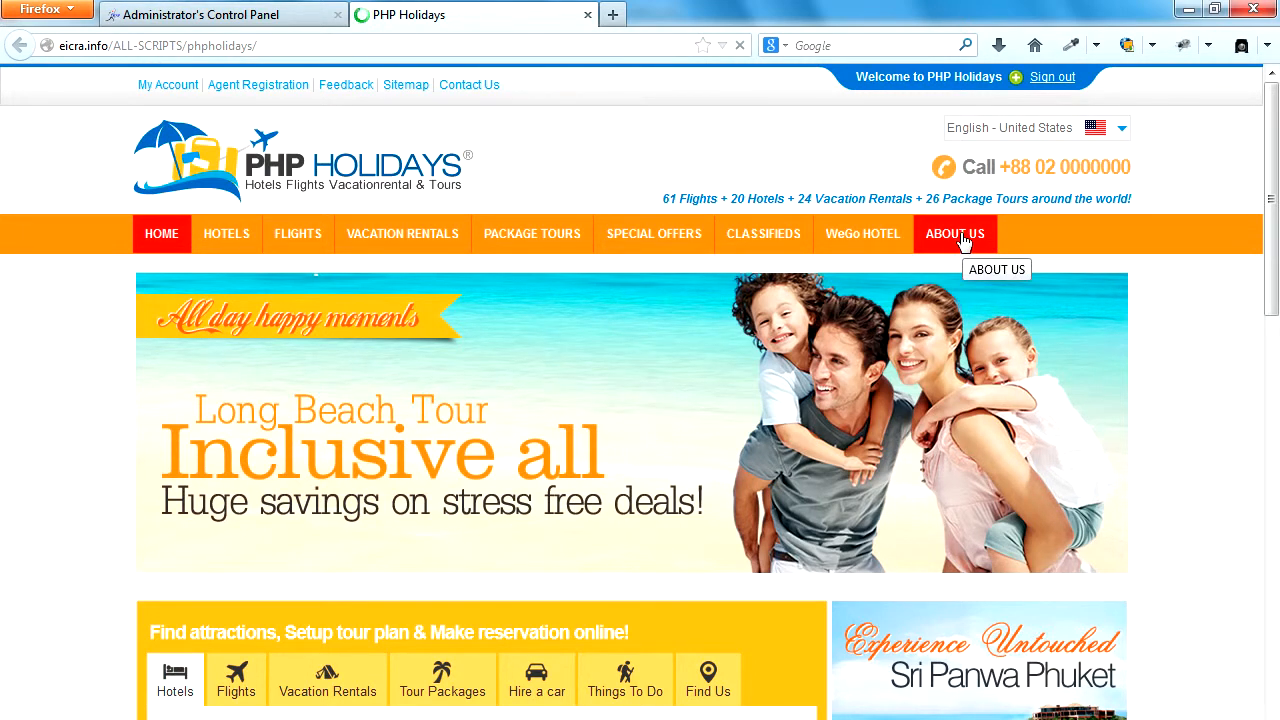
click(963, 243)
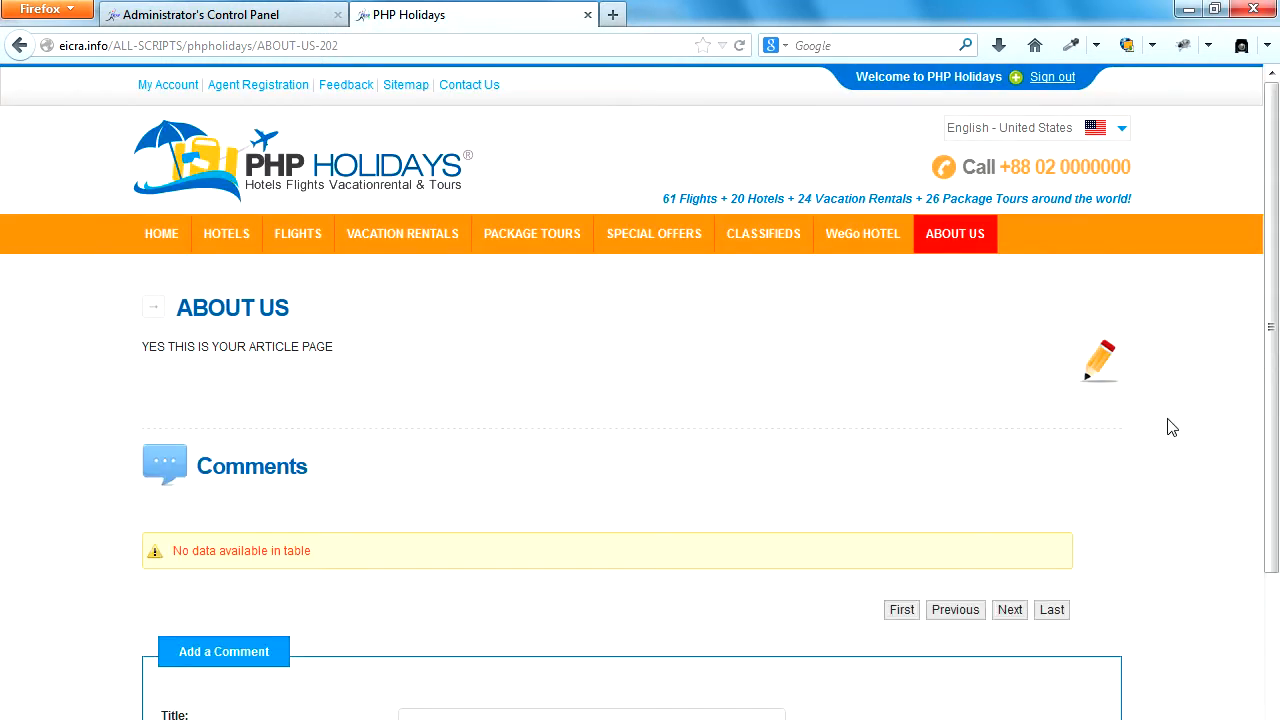
drag(141, 348, 333, 346)
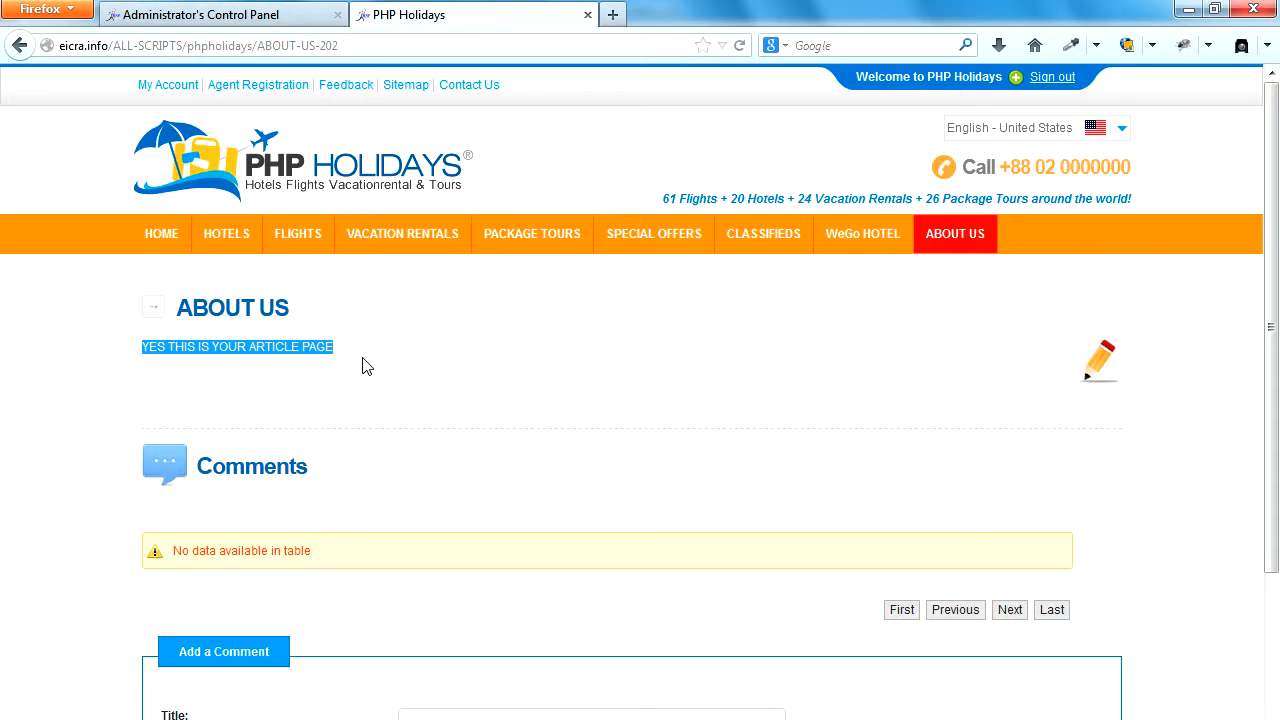
Return to the administrator's menu list and start a new menu item with GALLERY as its name and title.
click(215, 14)
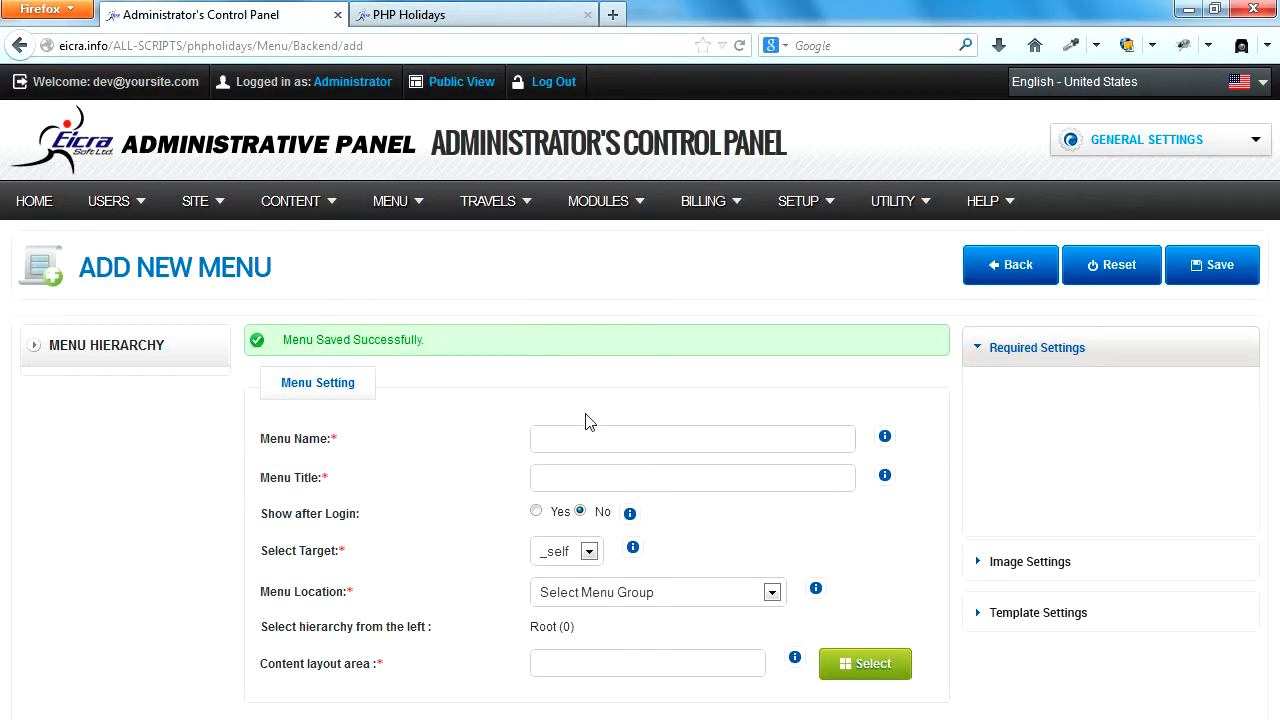
click(1000, 279)
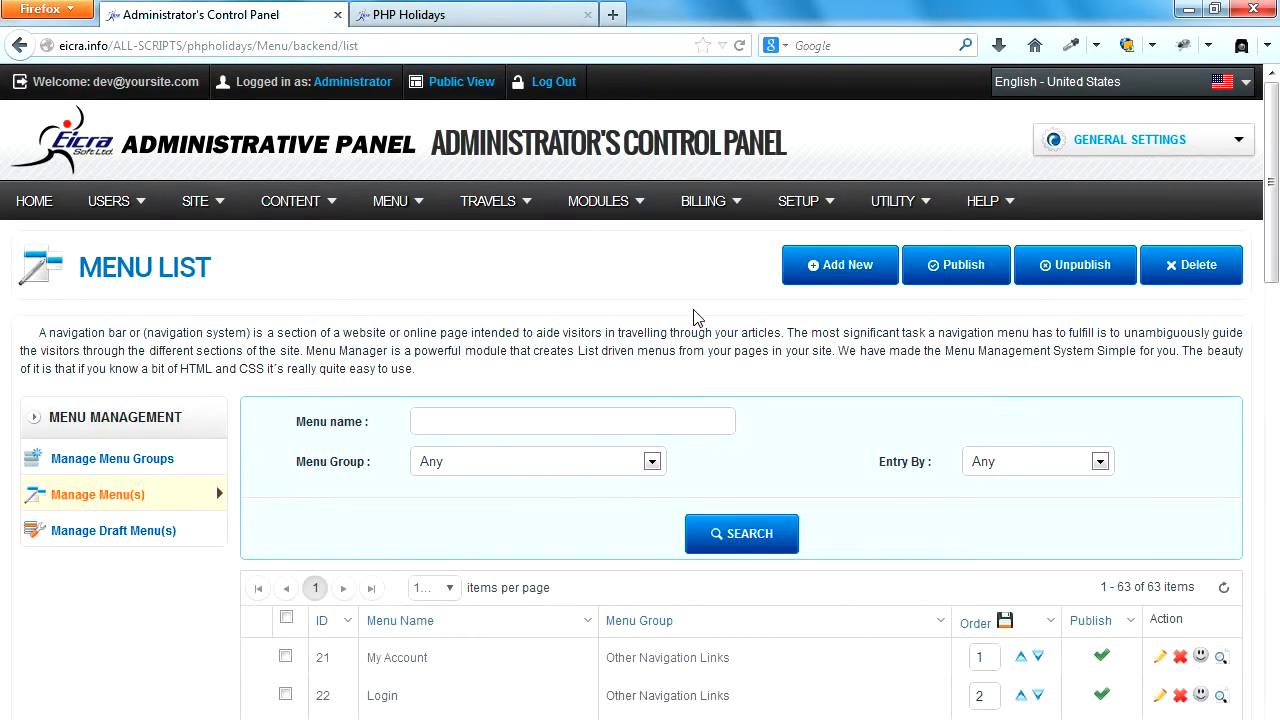
scroll(697, 318, down, 2)
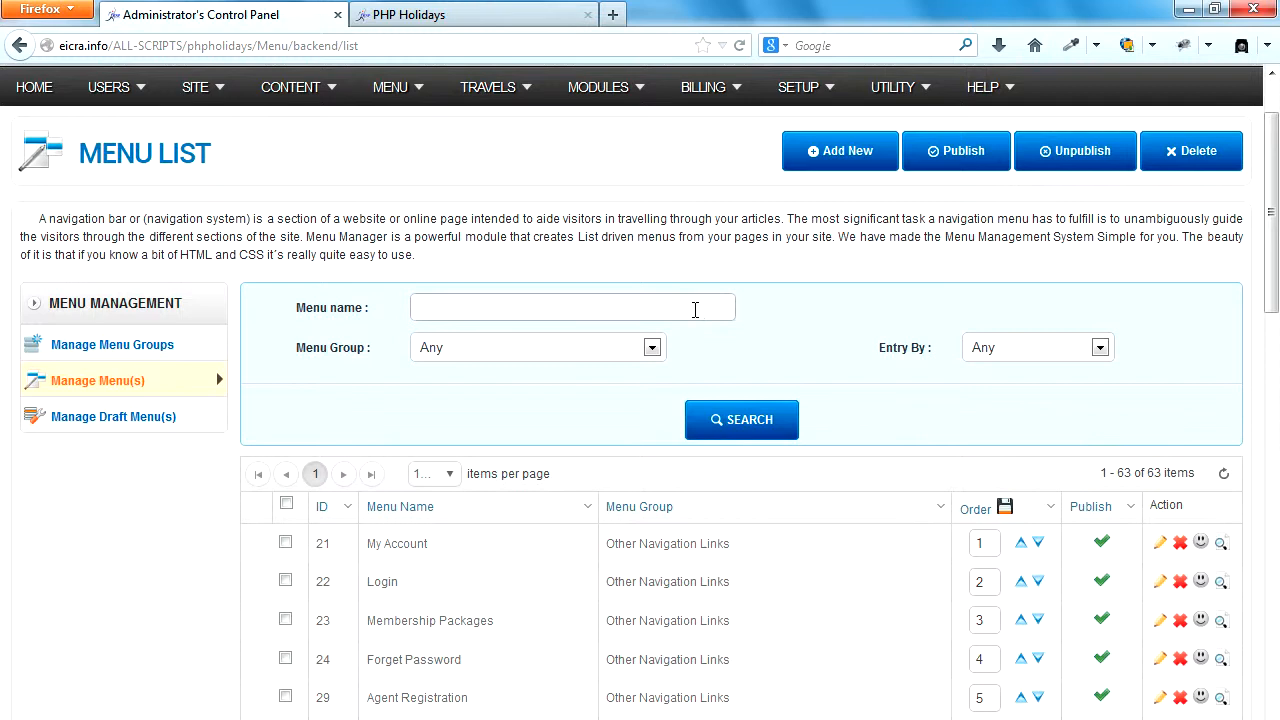
click(833, 155)
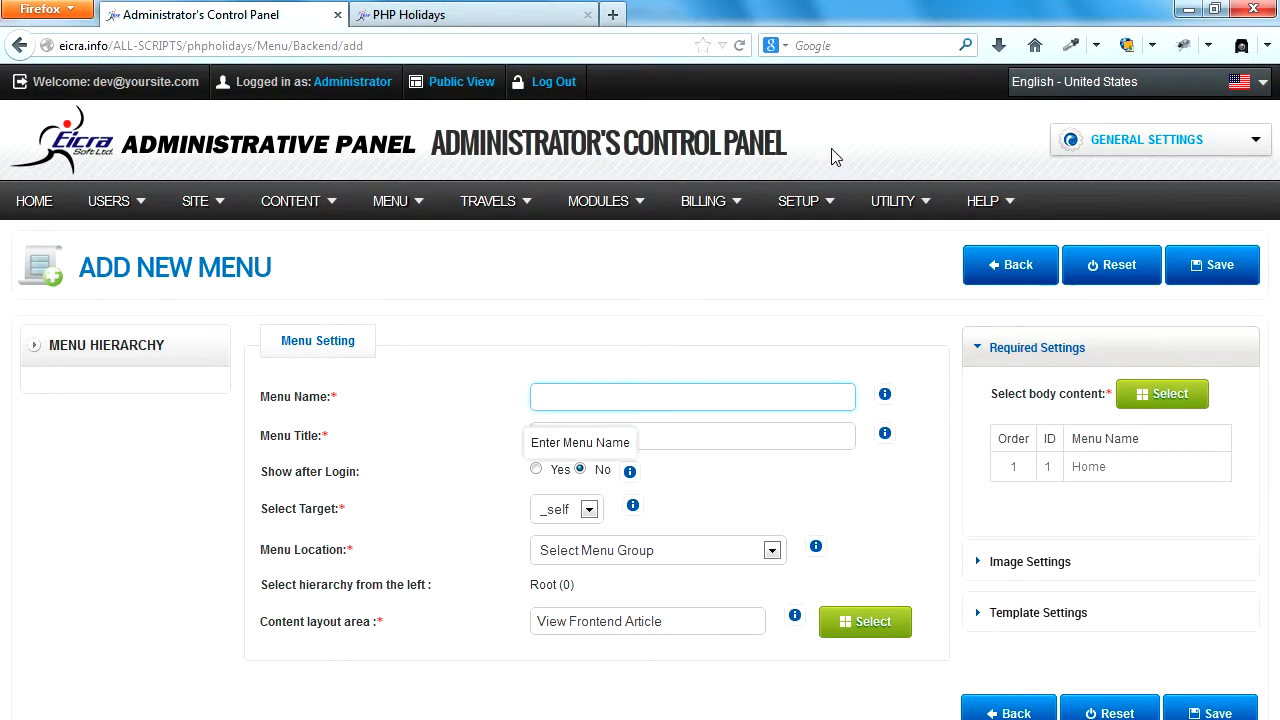
text(GALLERY)
key(ctrl+a)
key(ctrl+c)
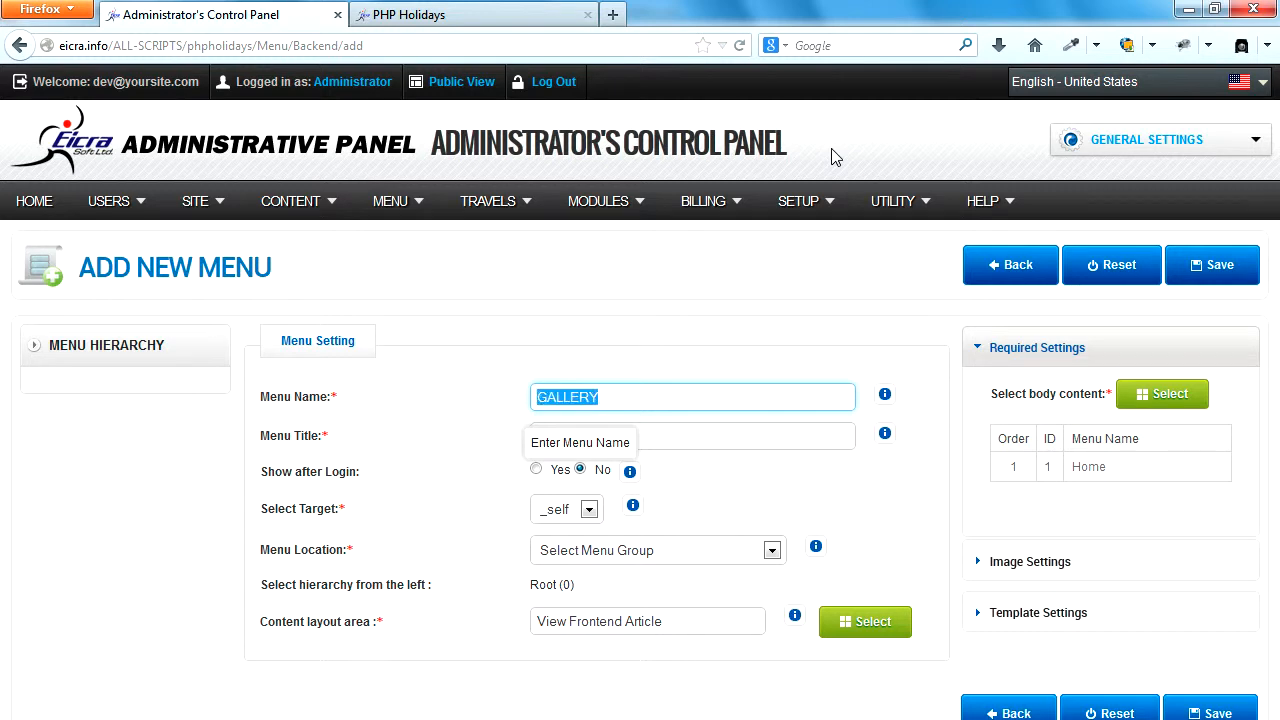
key(Tab)
key(ctrl+v)
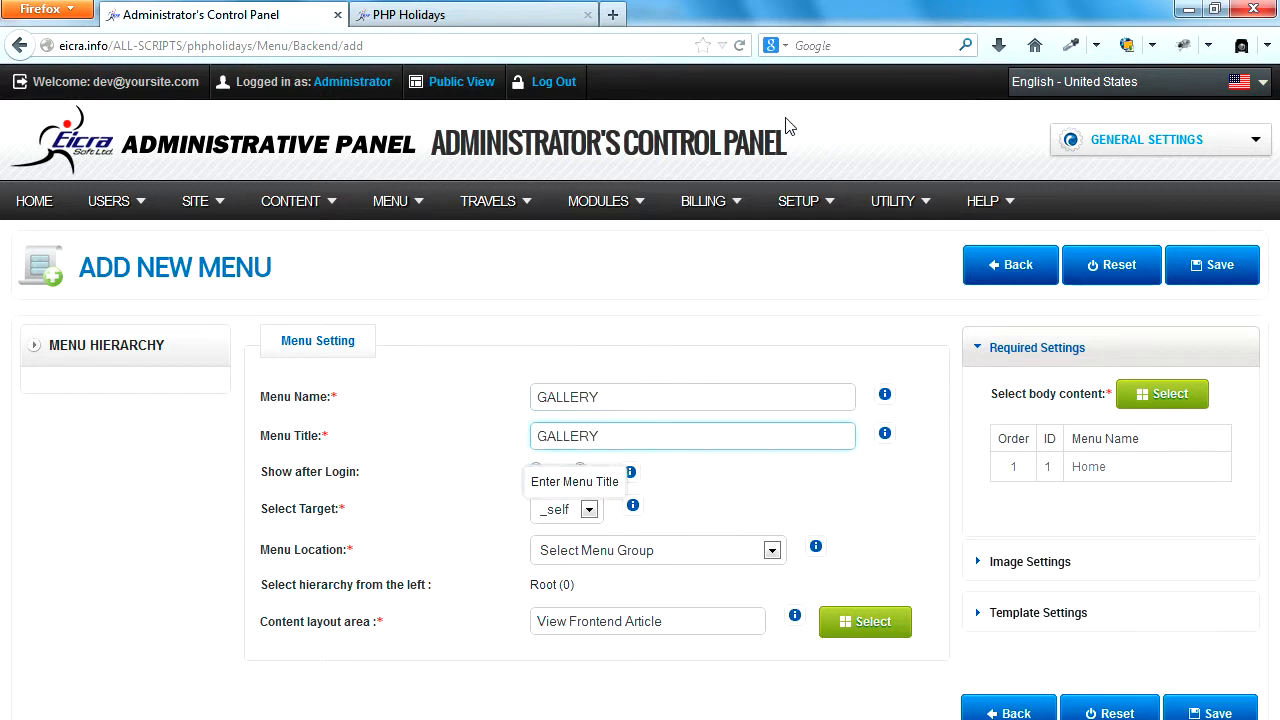
Set the GALLERY item's menu location to PHP Holidays Top Horizontal Menus with Root as its parent.
click(712, 560)
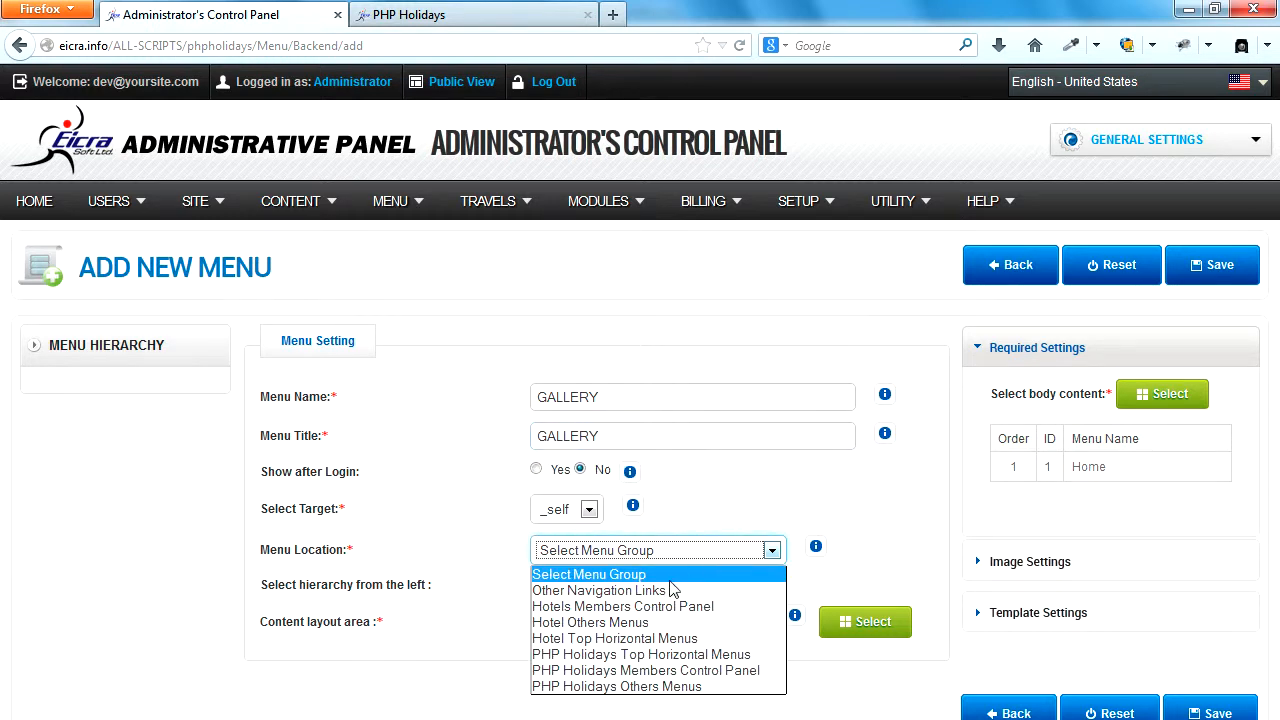
click(646, 656)
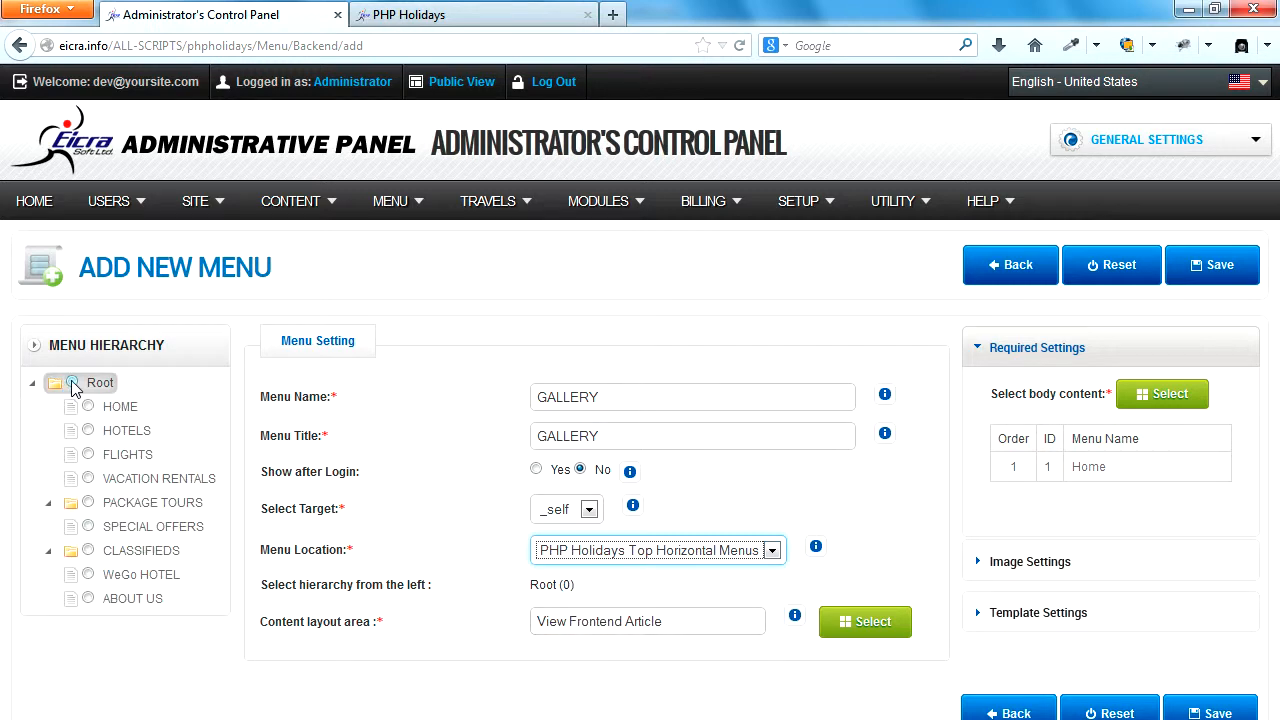
click(73, 382)
Assign the View the Frontend of Gallery layout from the Gallery group as the GALLERY item's content layout area.
click(843, 622)
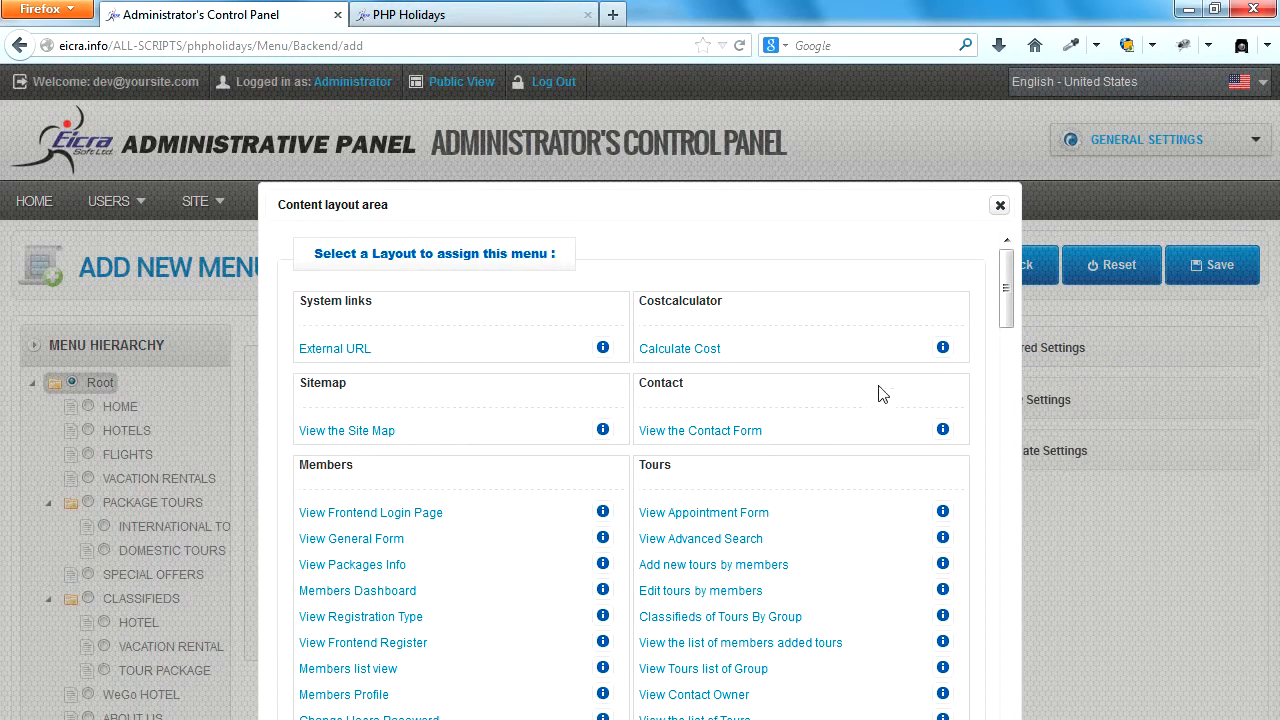
scroll(556, 465, down, 2)
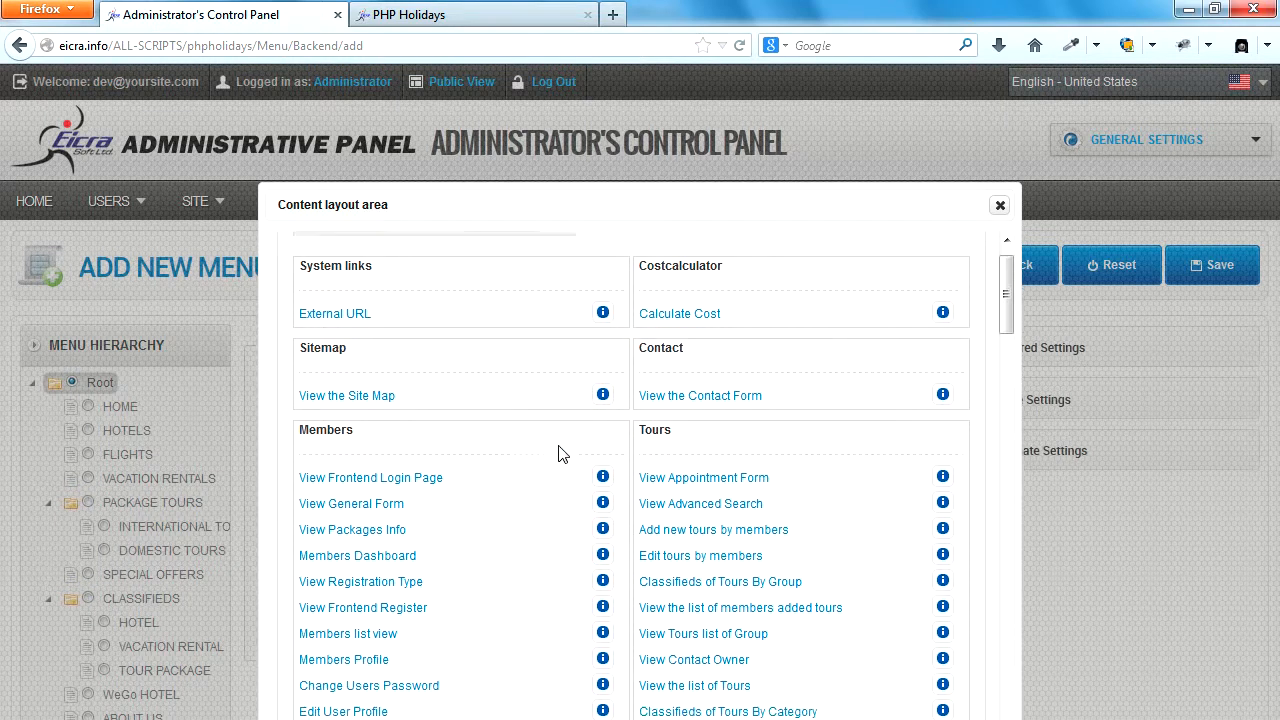
scroll(549, 492, down, 7)
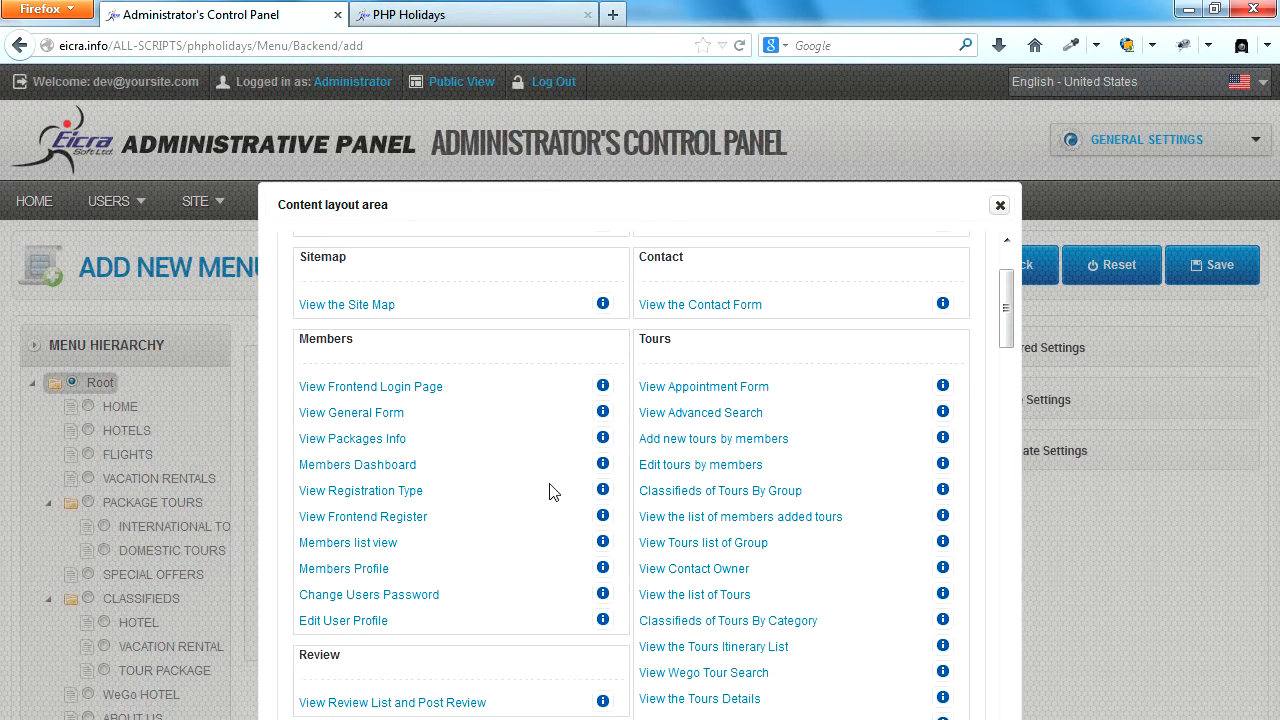
scroll(549, 492, down, 6)
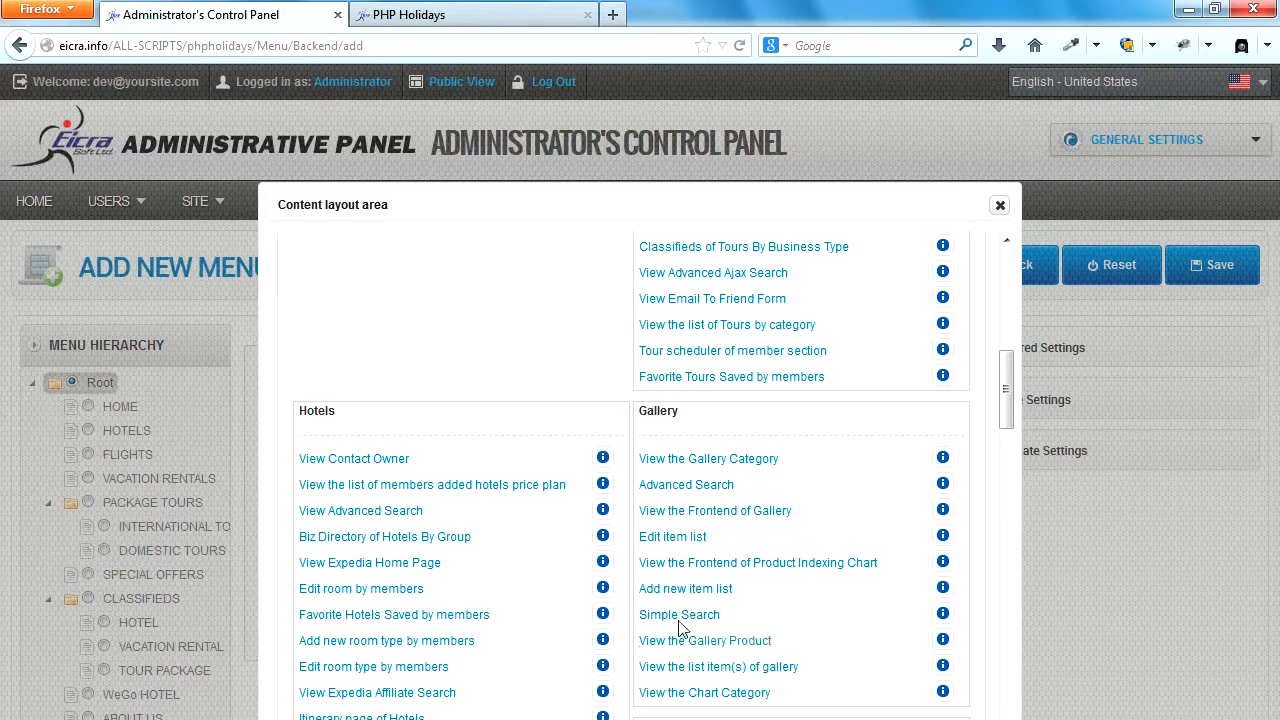
click(703, 513)
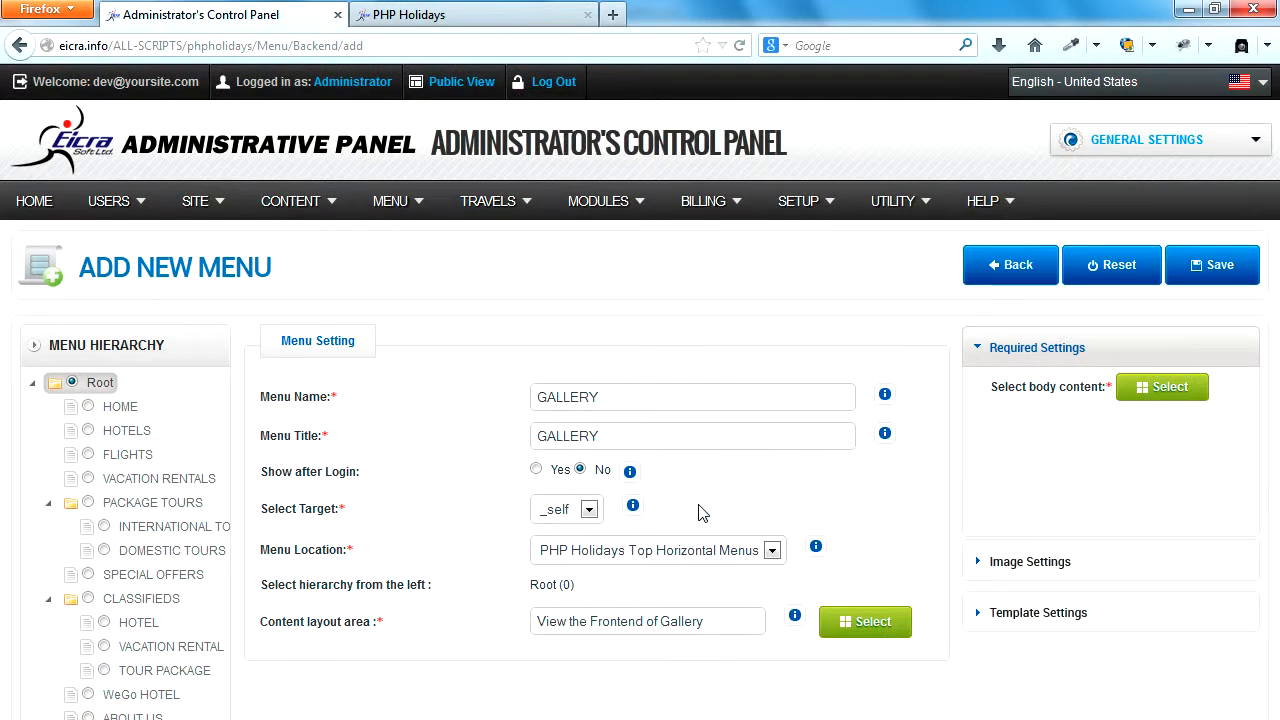
Choose Photo Gallery as the GALLERY item's body content and save the menu item.
click(1162, 388)
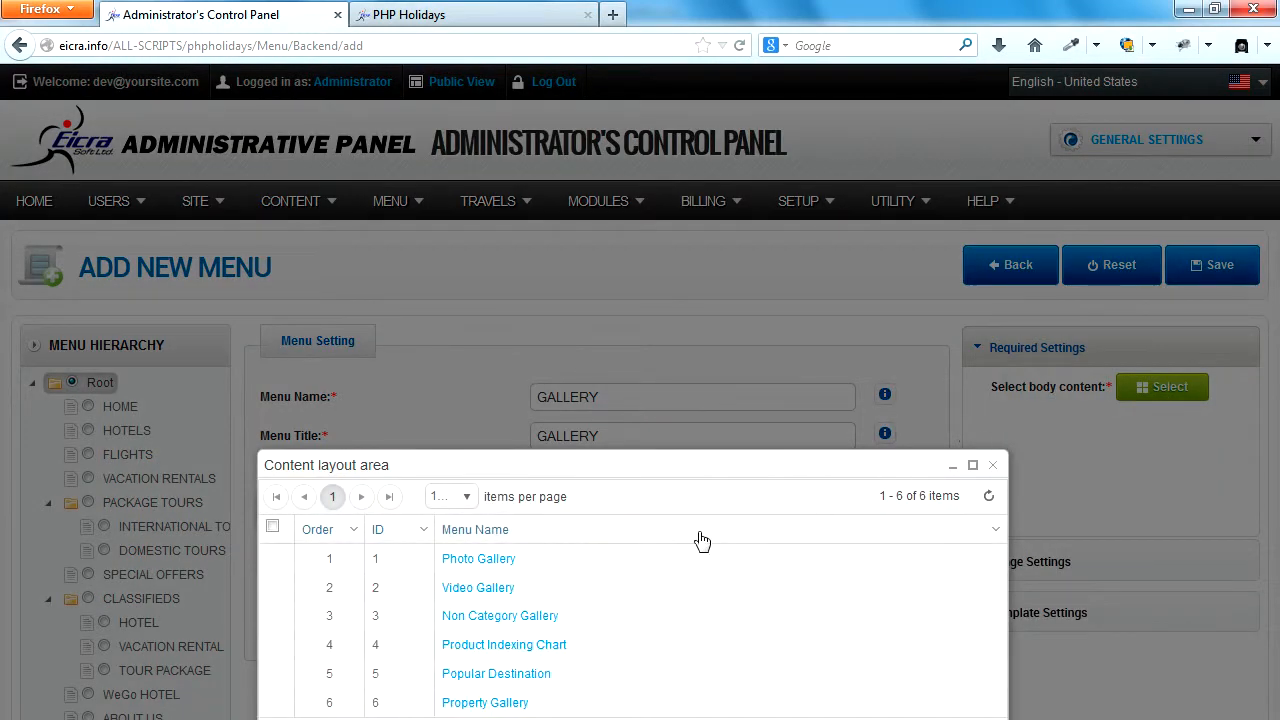
click(479, 560)
click(1216, 266)
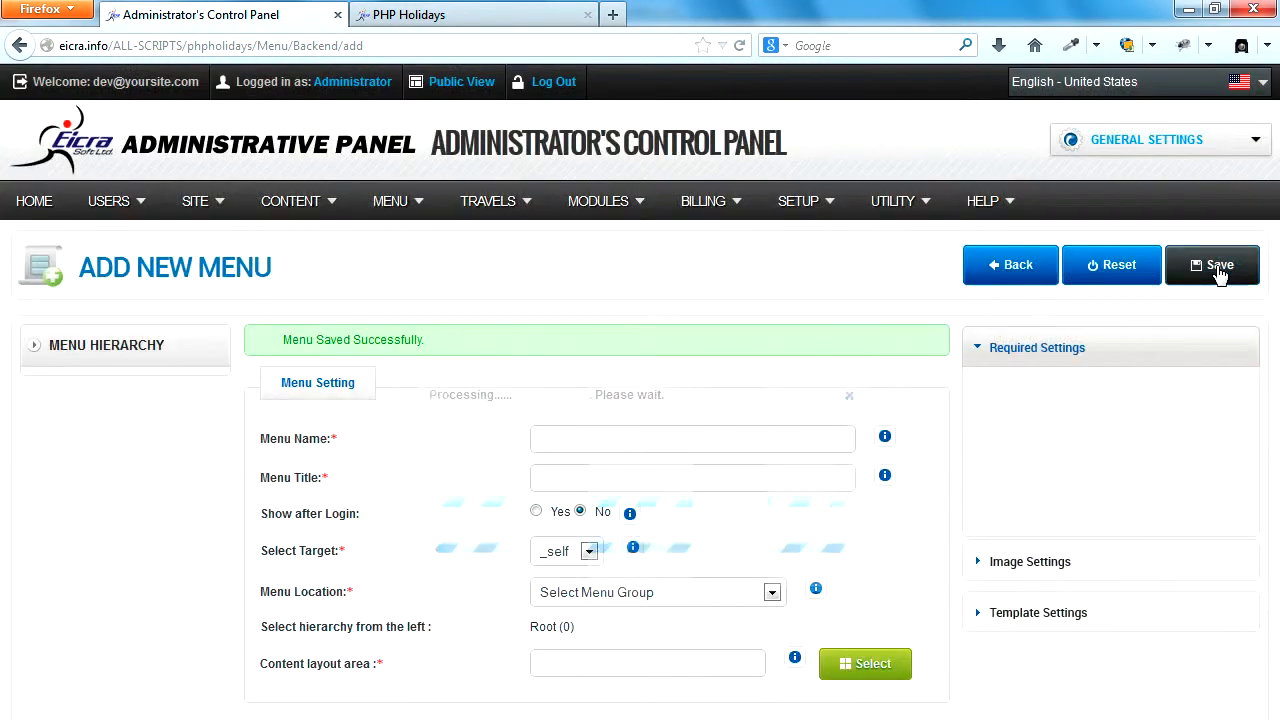
Reload the PHP Holidays site, open GALLERY from its top menu, and look over the gallery page's heading and image categories.
click(392, 12)
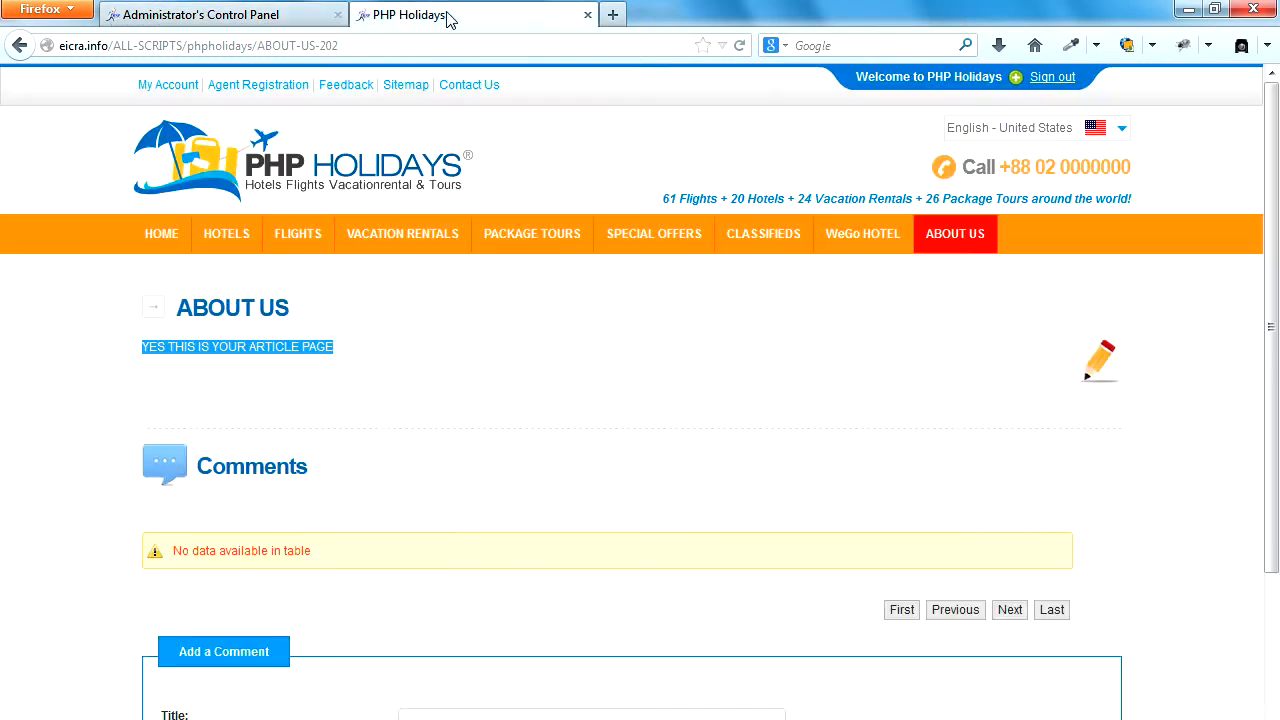
click(737, 46)
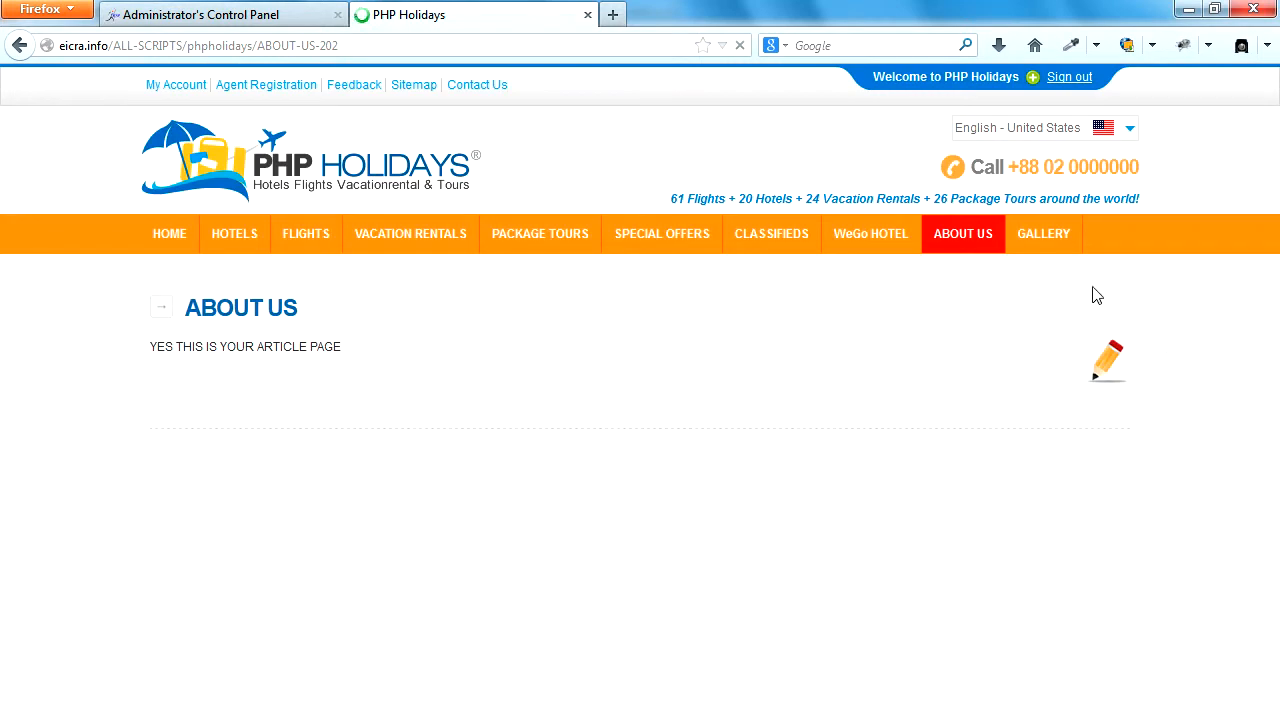
click(1036, 233)
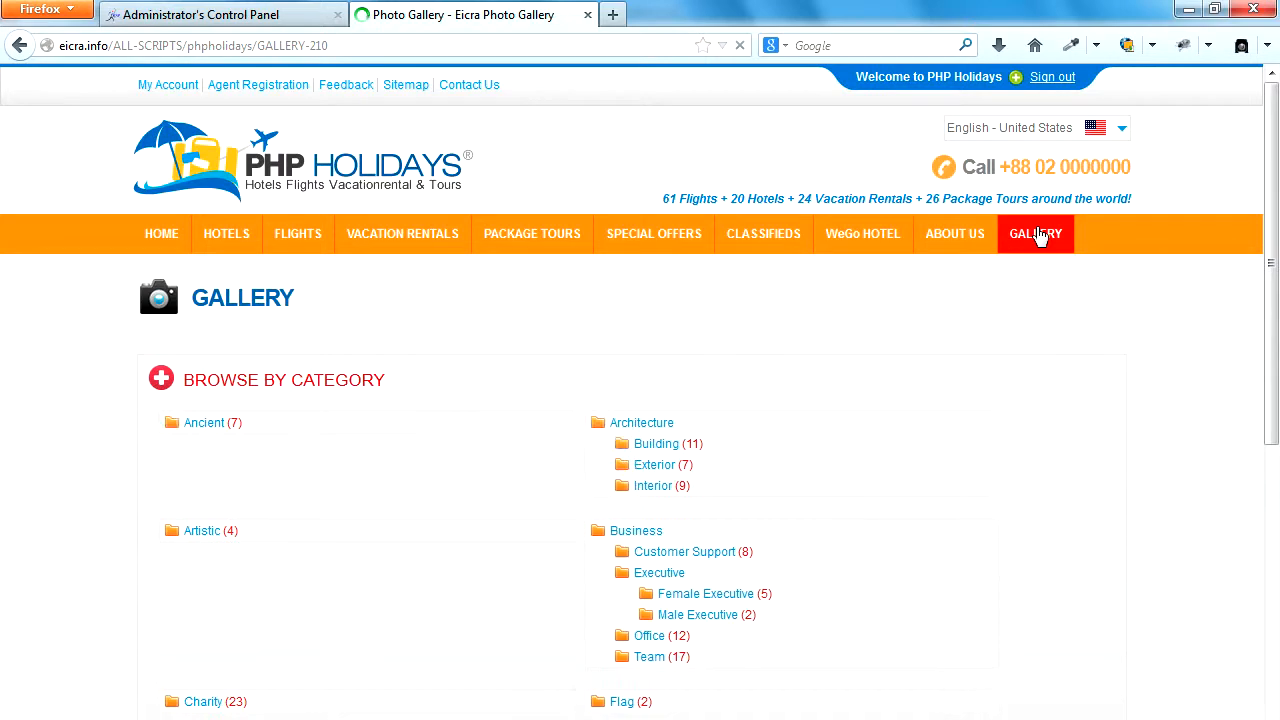
drag(306, 296, 192, 293)
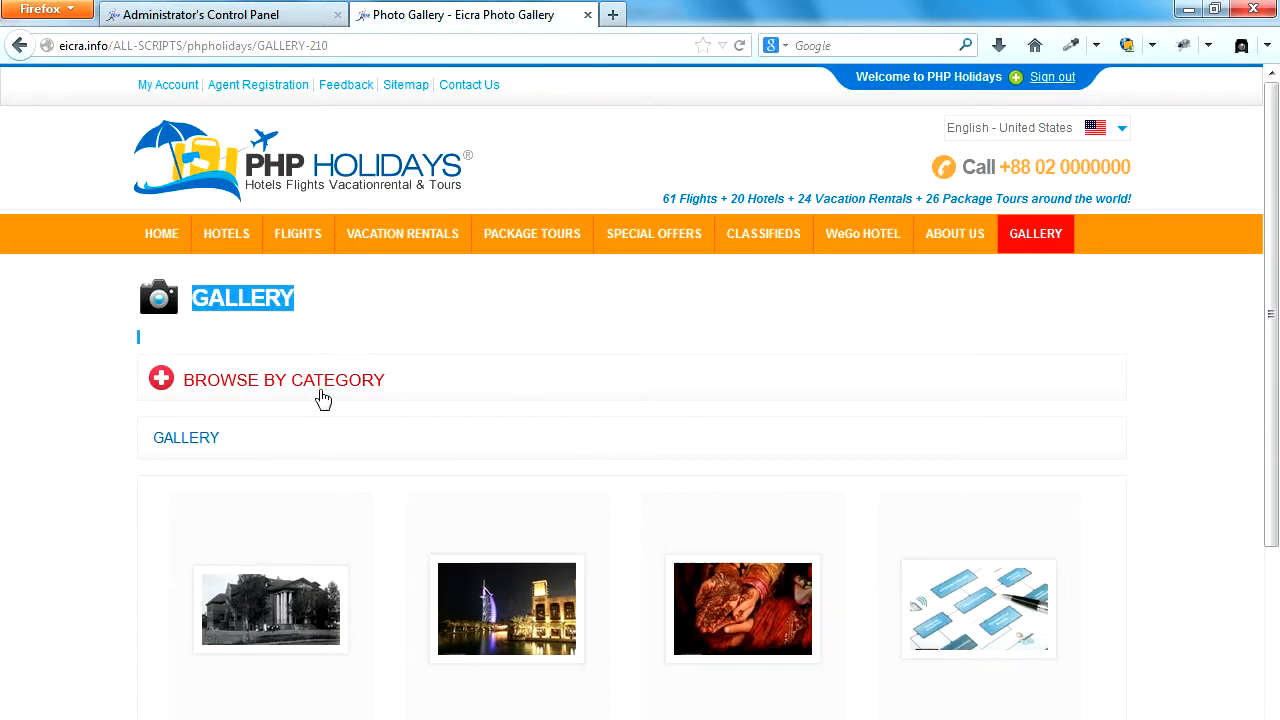
scroll(320, 400, down, 3)
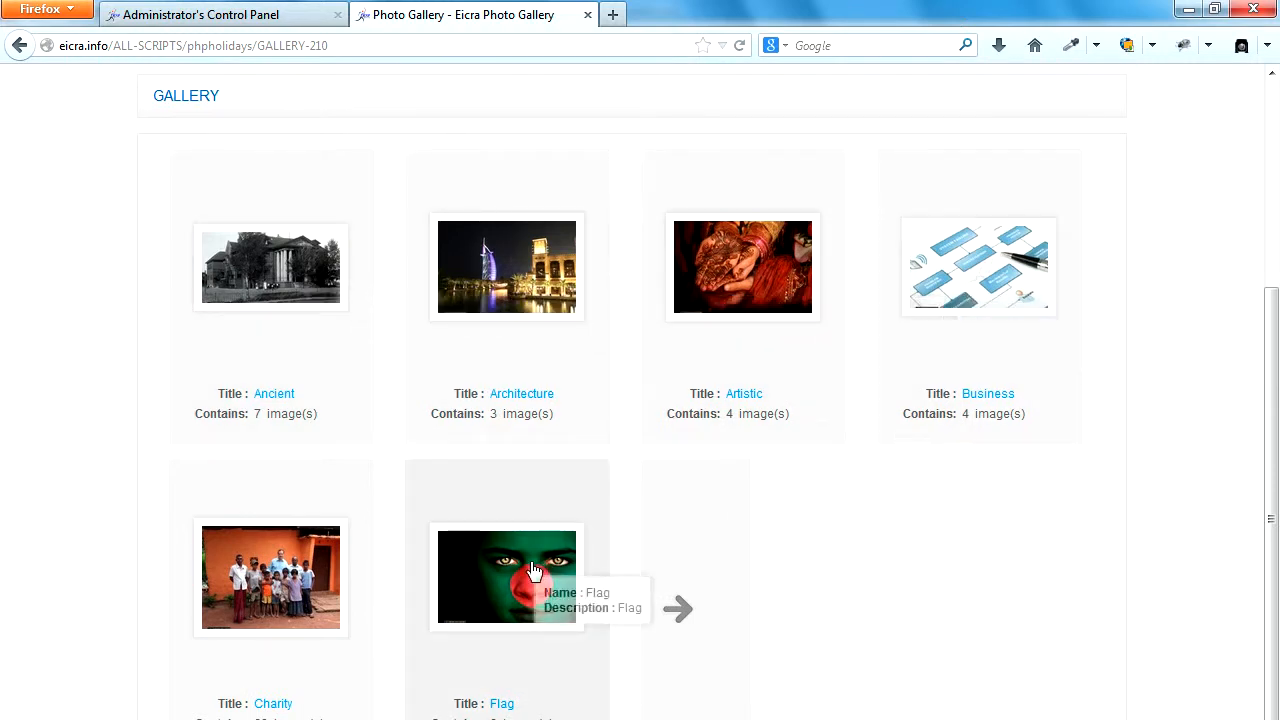
scroll(869, 517, down, 3)
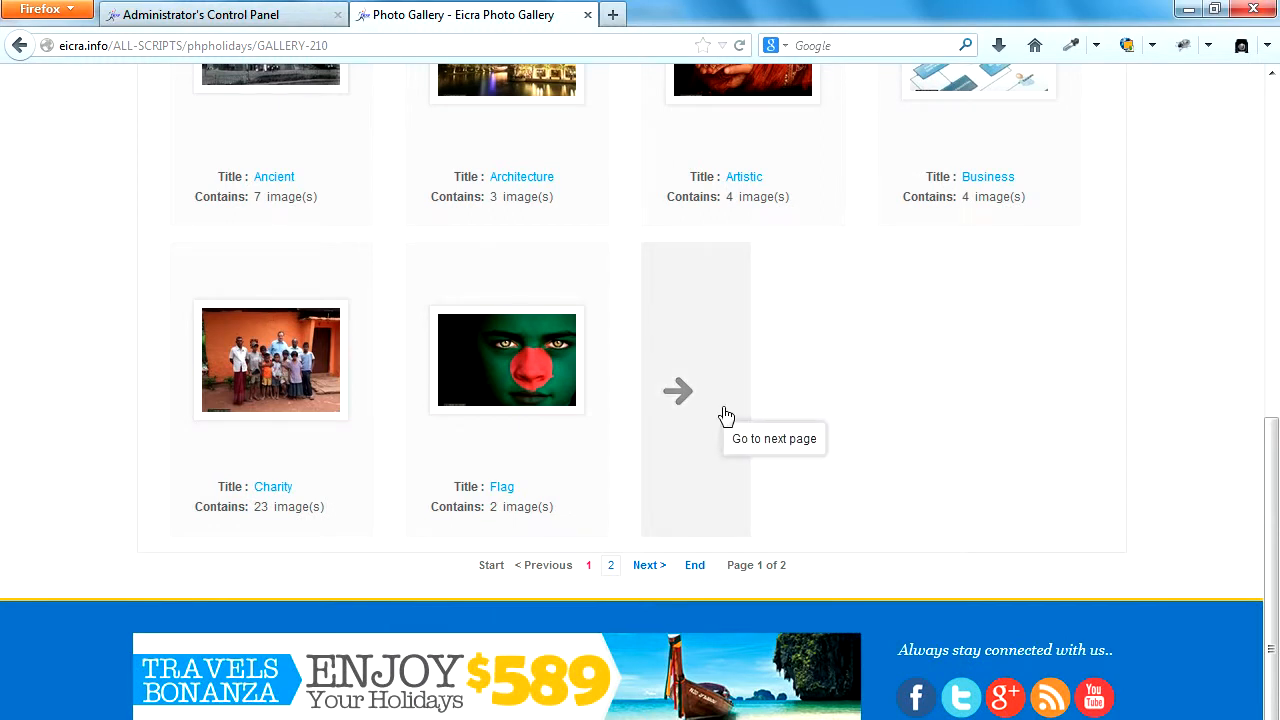
click(1143, 380)
scroll(1146, 382, up, 7)
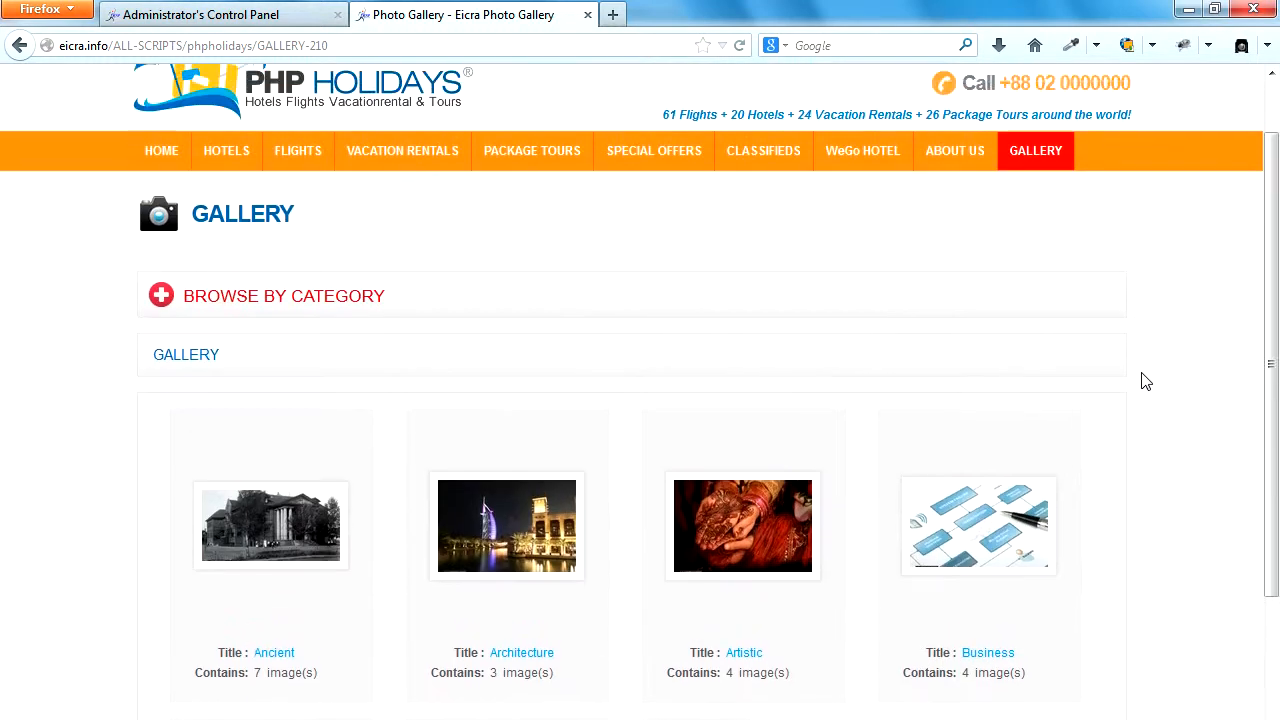
scroll(1146, 382, up, 2)
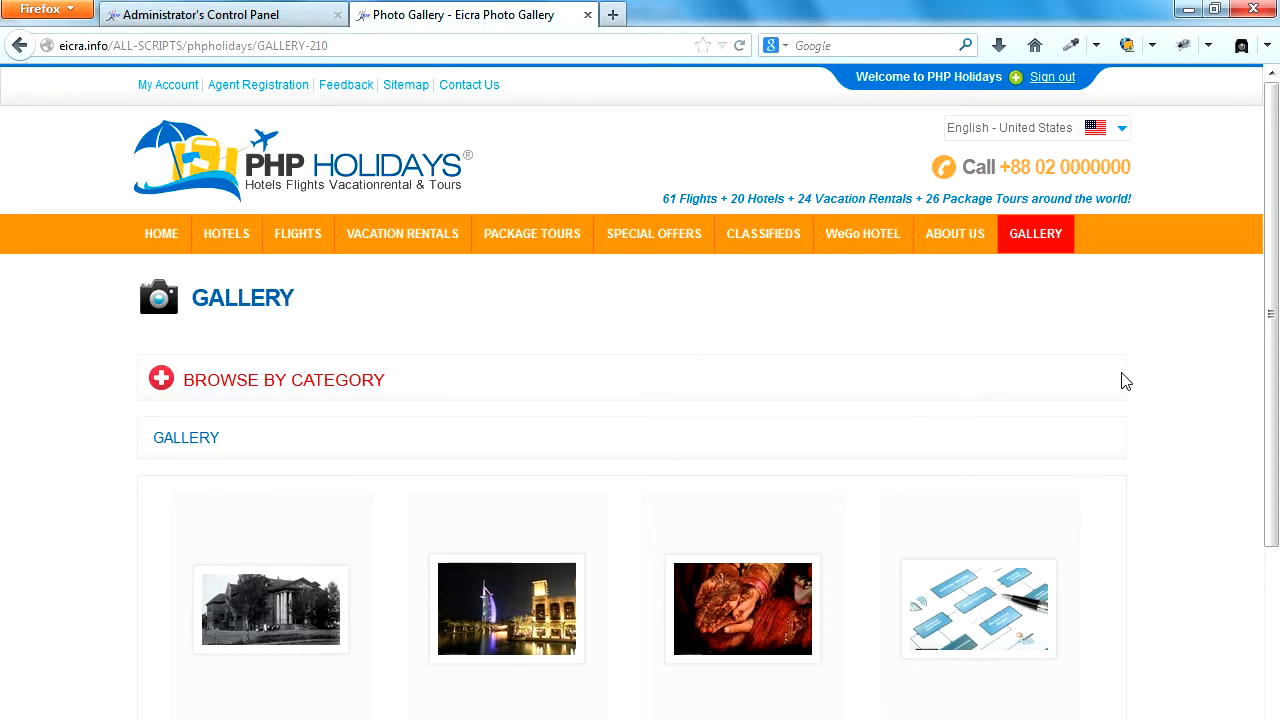
Return to the administrator's control panel and leave the new menu form for the menu list.
click(275, 12)
mouse_move(612, 280)
click(876, 277)
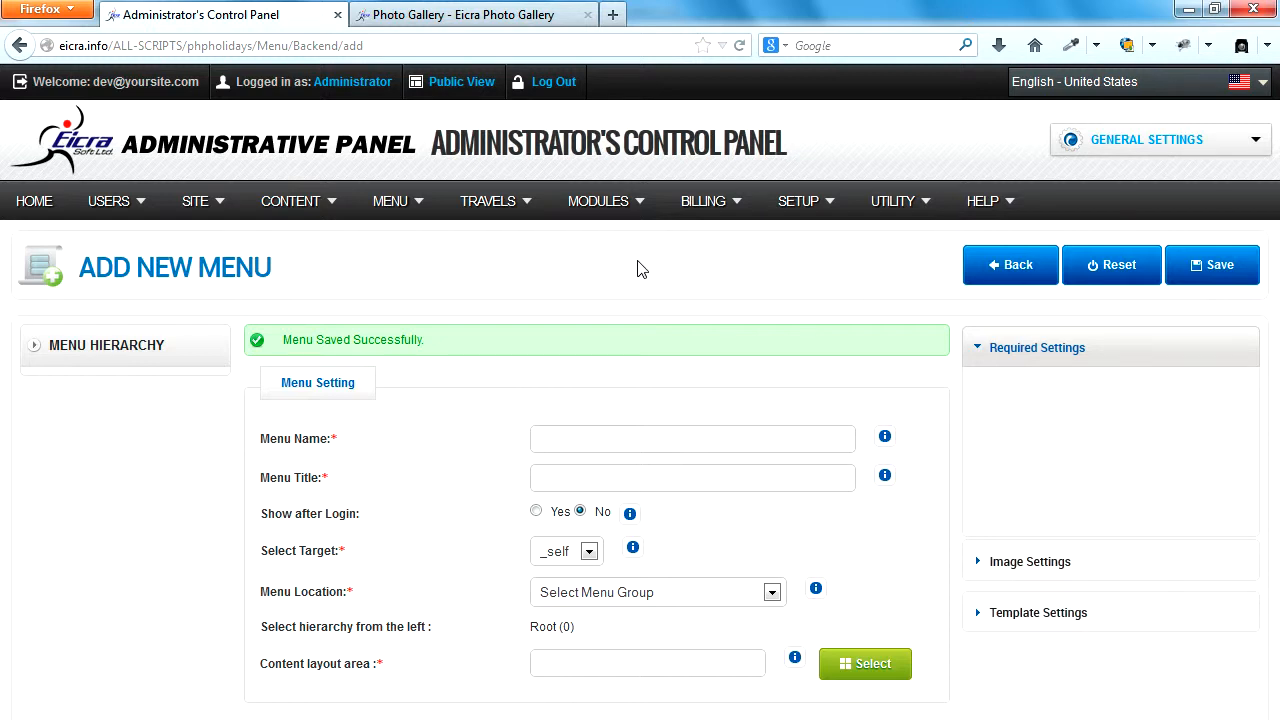
click(1030, 273)
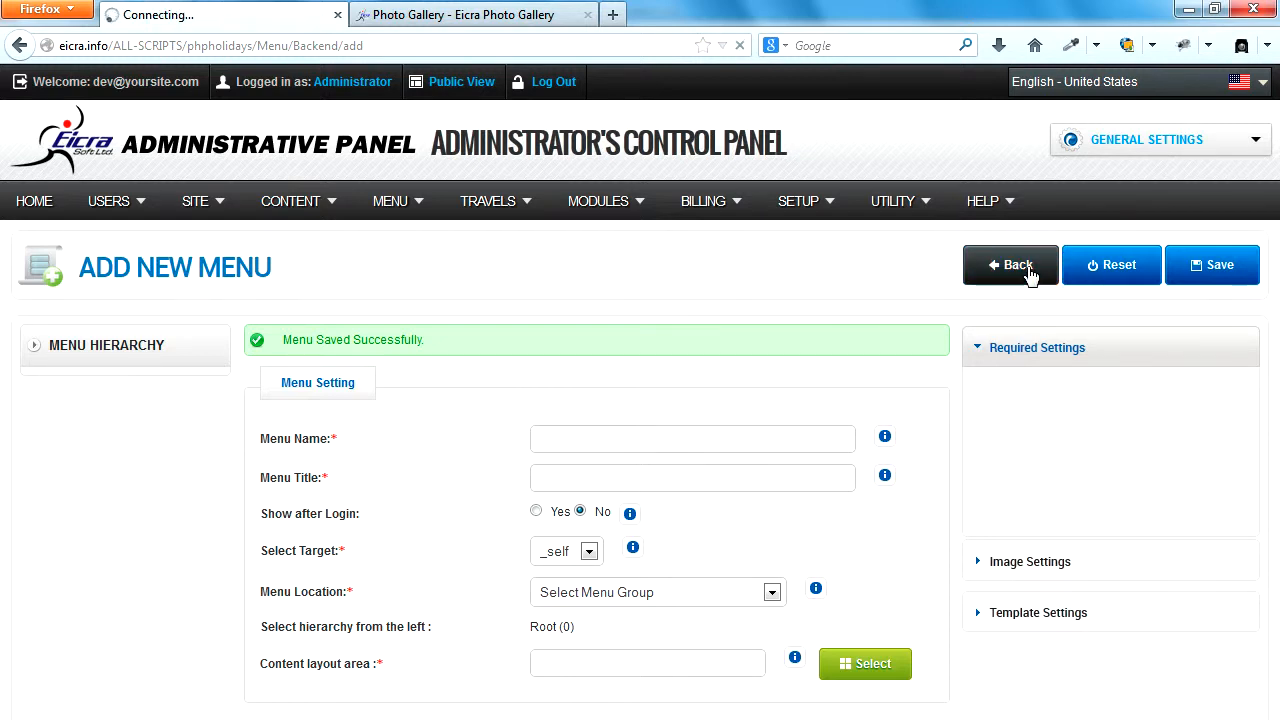